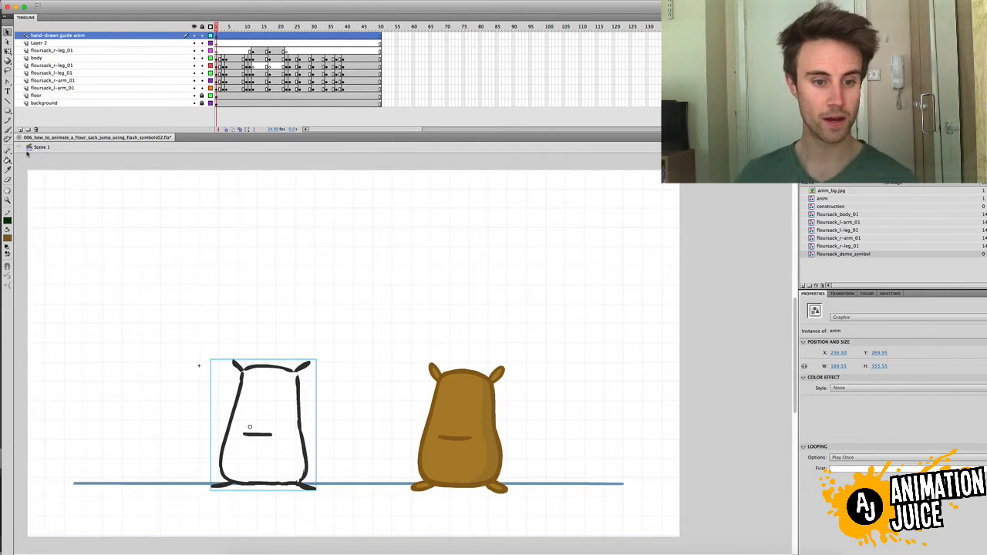
# On Layer 2's first frame, brush a closed brown flour-sack outline beside the coloured sack and fill it with brown
pyautogui.press('b')
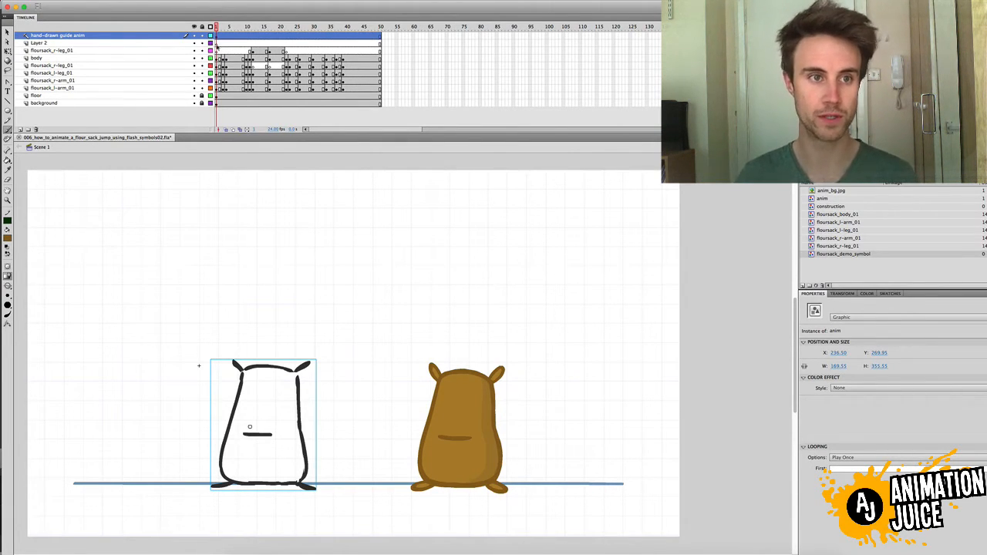
pyautogui.click(217, 44)
pyautogui.moveTo(581, 370)
pyautogui.mouseDown()
pyautogui.moveTo(566, 379)
pyautogui.moveTo(571, 489)
pyautogui.mouseUp()
pyautogui.moveTo(580, 367)
pyautogui.mouseDown()
pyautogui.moveTo(617, 376)
pyautogui.moveTo(625, 435)
pyautogui.moveTo(580, 493)
pyautogui.moveTo(570, 486)
pyautogui.mouseUp()
pyautogui.press('k')
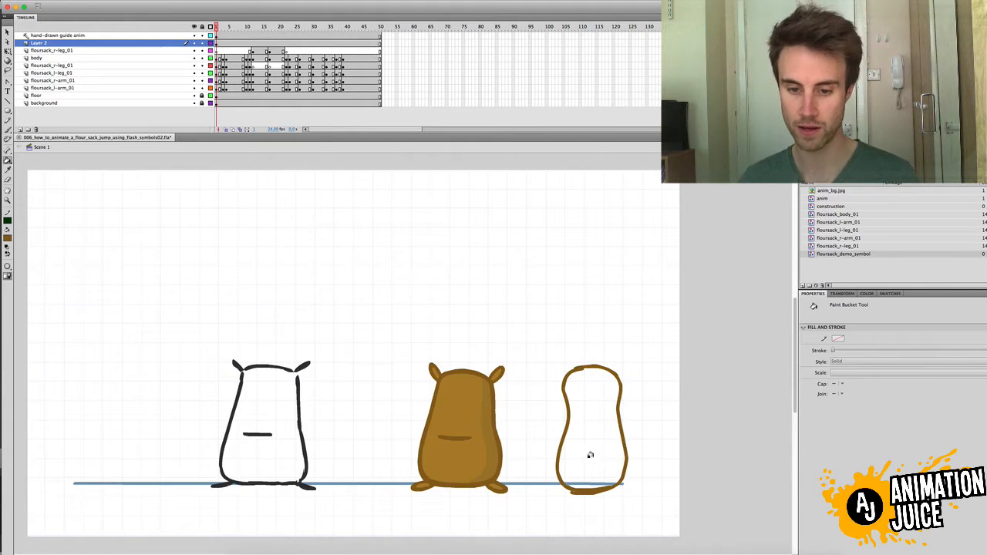
pyautogui.click(590, 457)
# Trim off the lower edge of the brown sack shape and delete the whole shape from the stage
pyautogui.press('v')
pyautogui.moveTo(565, 488); pyautogui.dragTo(626, 501)
pyautogui.press('Delete')
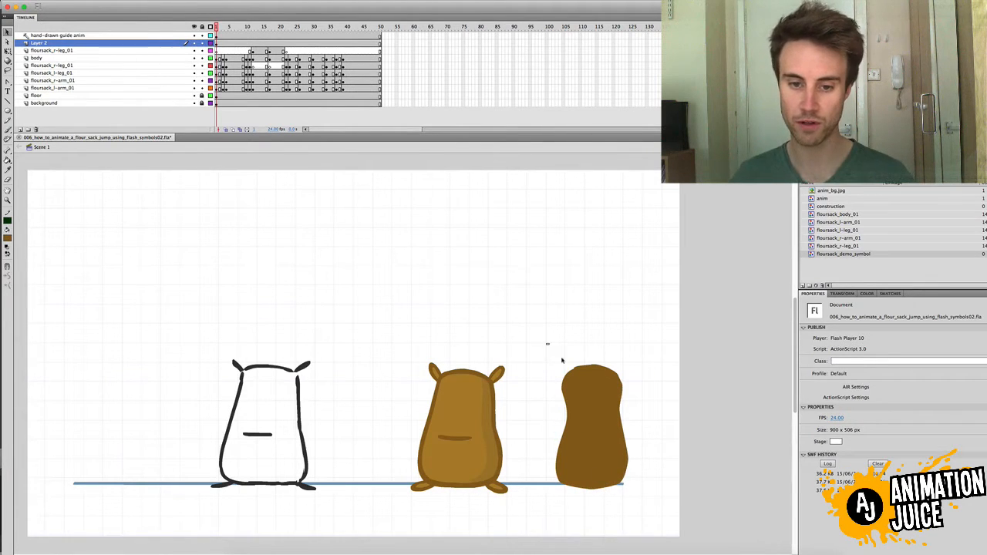
pyautogui.moveTo(560, 359); pyautogui.dragTo(675, 549)
pyautogui.press('Delete')
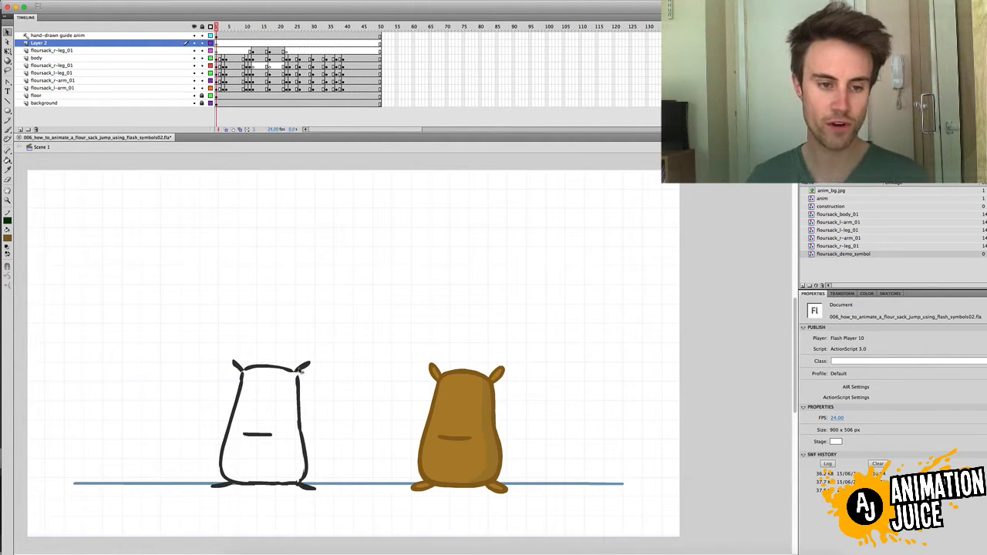
# Scrub the timeline between frames 1 and 10 to compare the hand-drawn guide with the coloured sack's anticipation poses
pyautogui.click(304, 376)
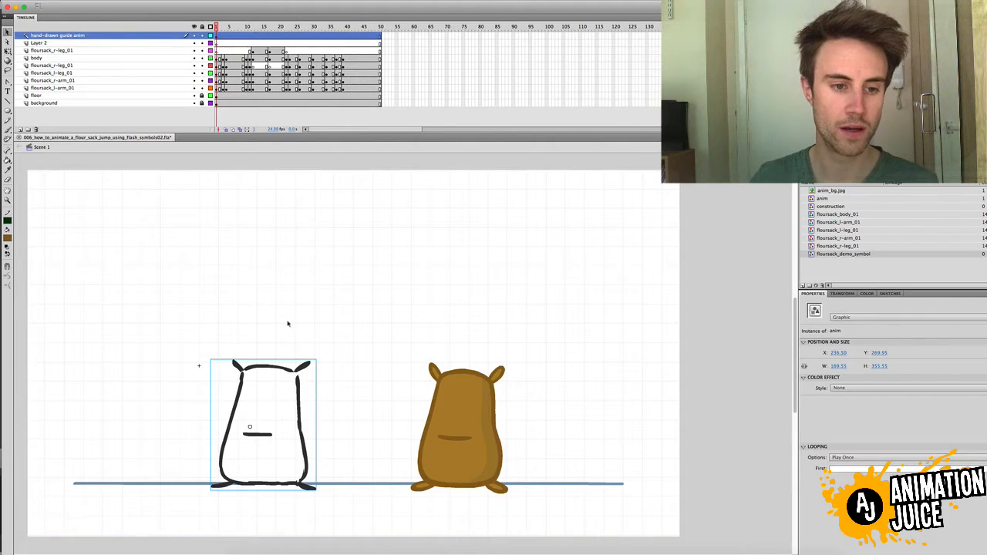
pyautogui.click(217, 28)
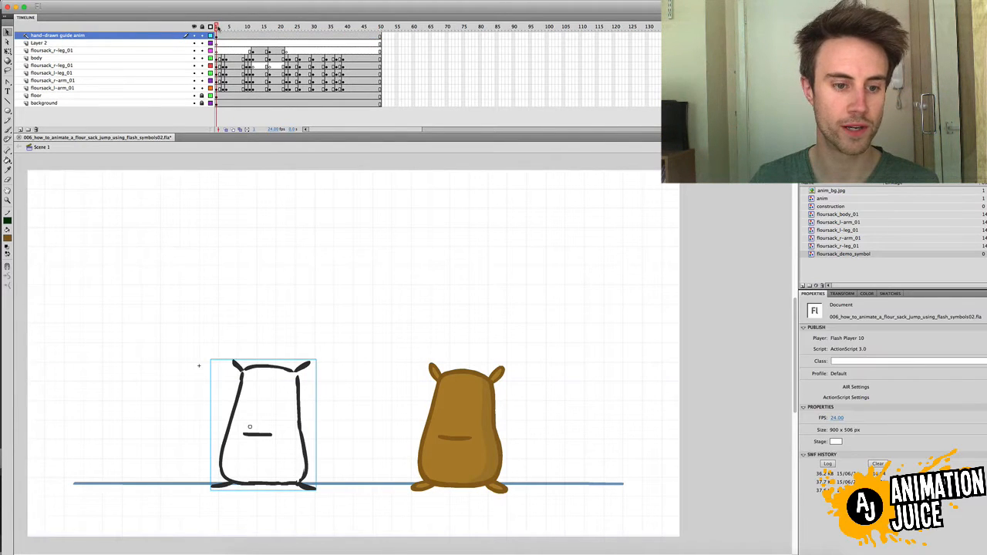
pyautogui.moveTo(217, 28); pyautogui.dragTo(223, 28)
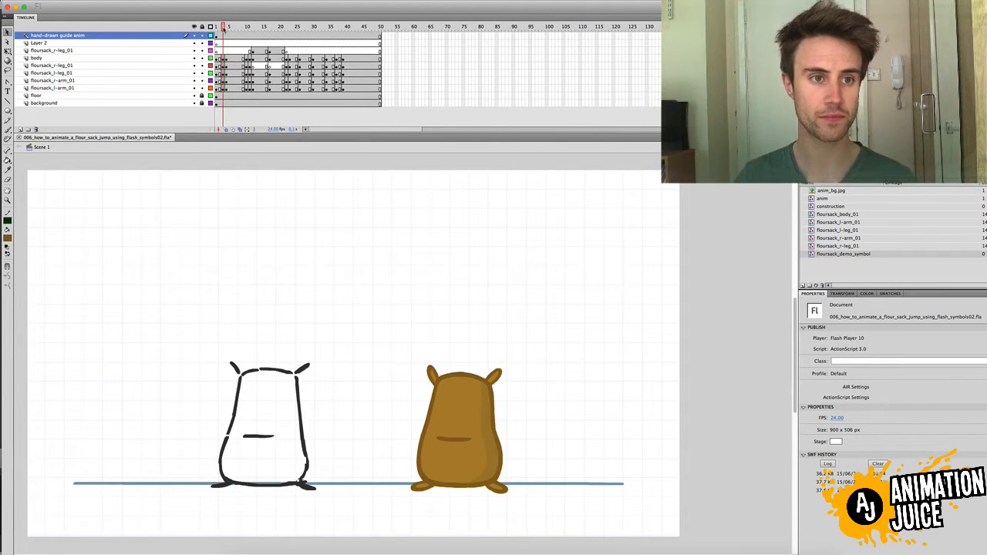
pyautogui.moveTo(222, 27); pyautogui.dragTo(236, 28)
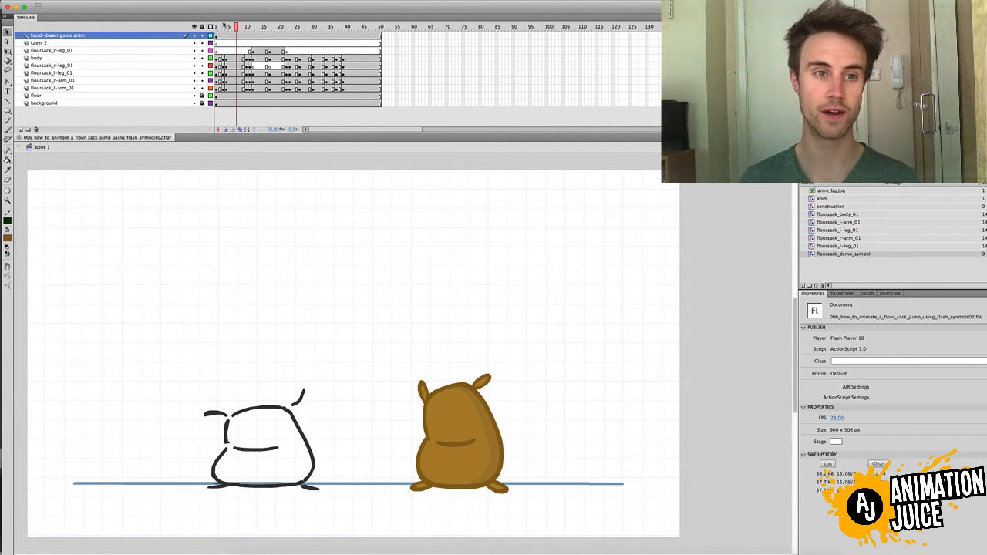
pyautogui.moveTo(236, 28)
pyautogui.mouseDown()
pyautogui.moveTo(217, 28)
pyautogui.moveTo(226, 28)
pyautogui.mouseUp()
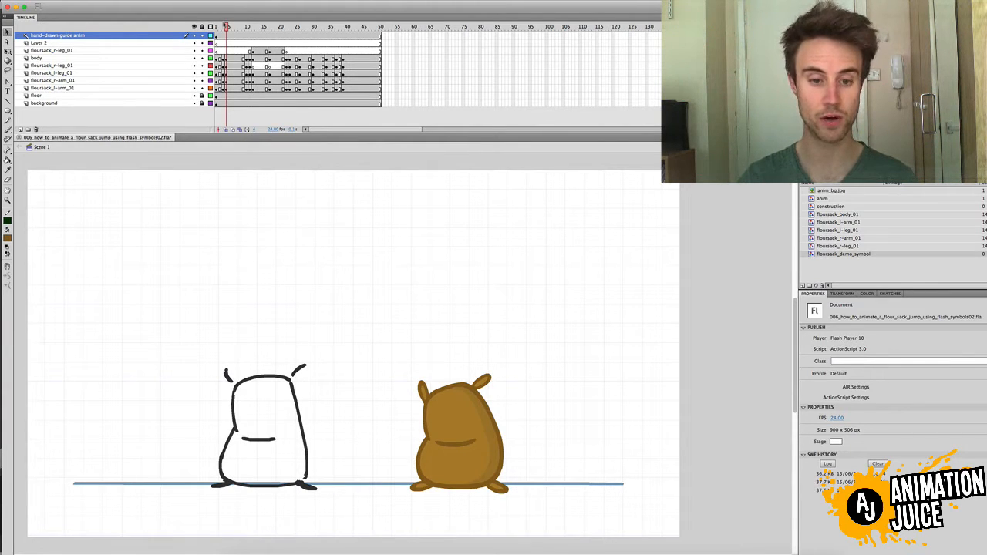
pyautogui.moveTo(226, 28); pyautogui.dragTo(247, 28)
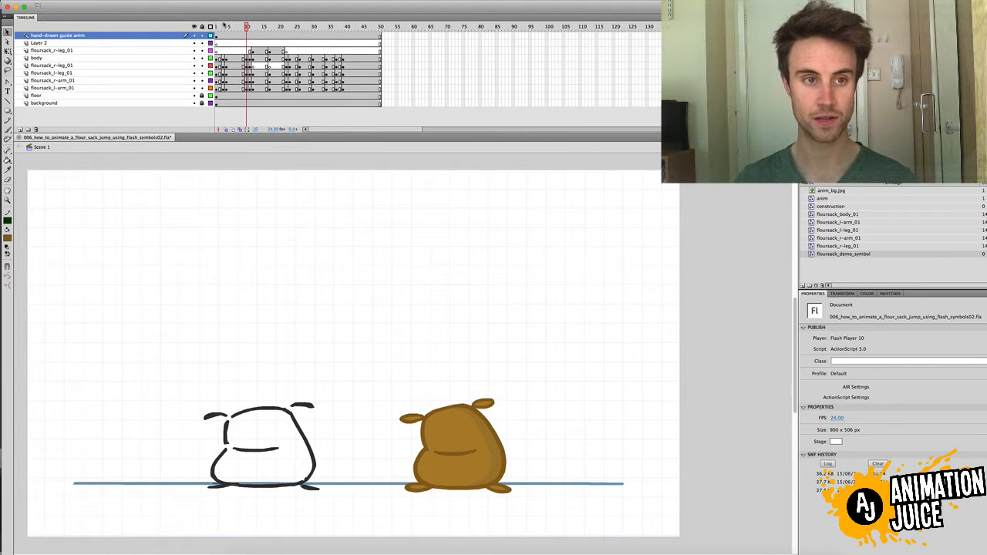
# Step frame by frame from frame 10 through the jump and landing, and replay the animation from frame 1
pyautogui.press('.')
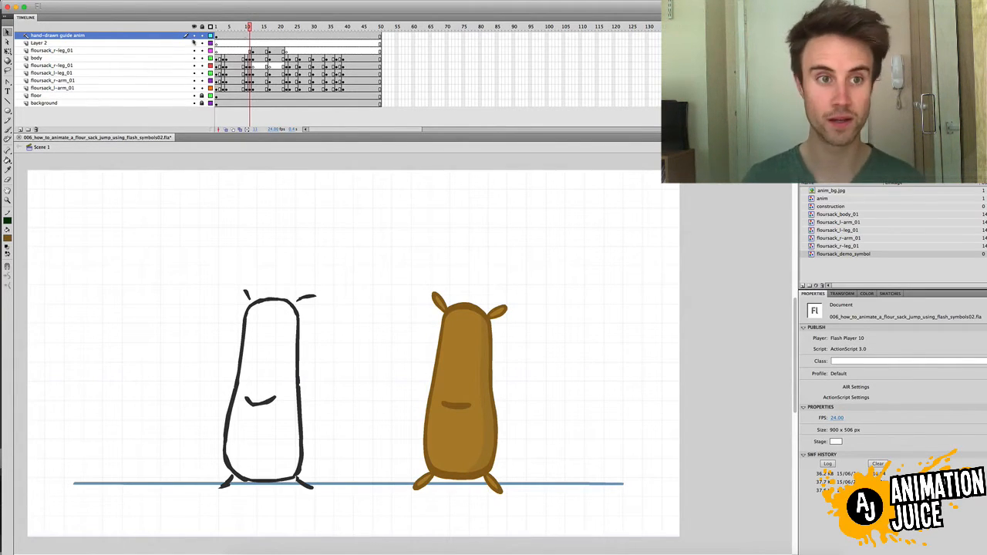
pyautogui.press('.')
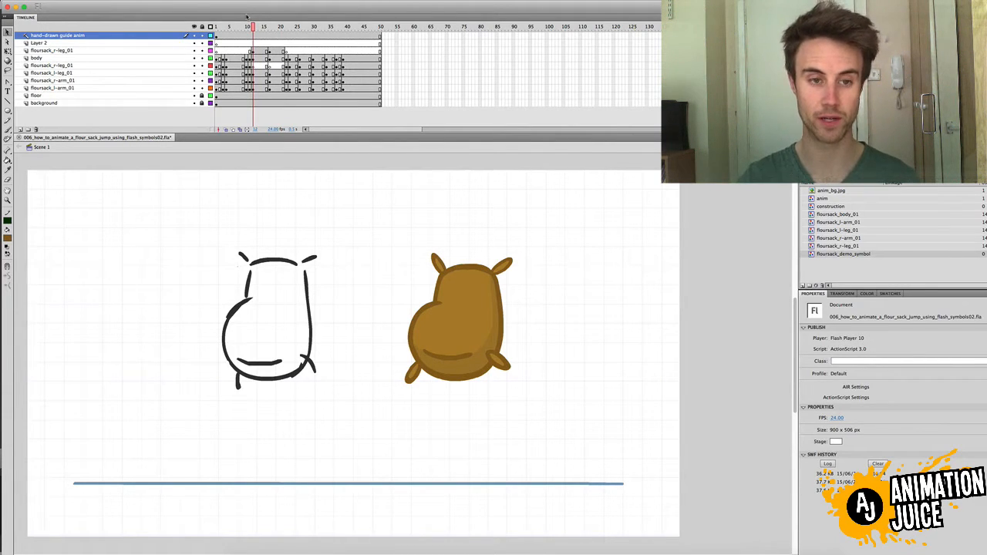
pyautogui.press('.')
pyautogui.press('.')
pyautogui.press('.')
pyautogui.press('.')
pyautogui.press('.')
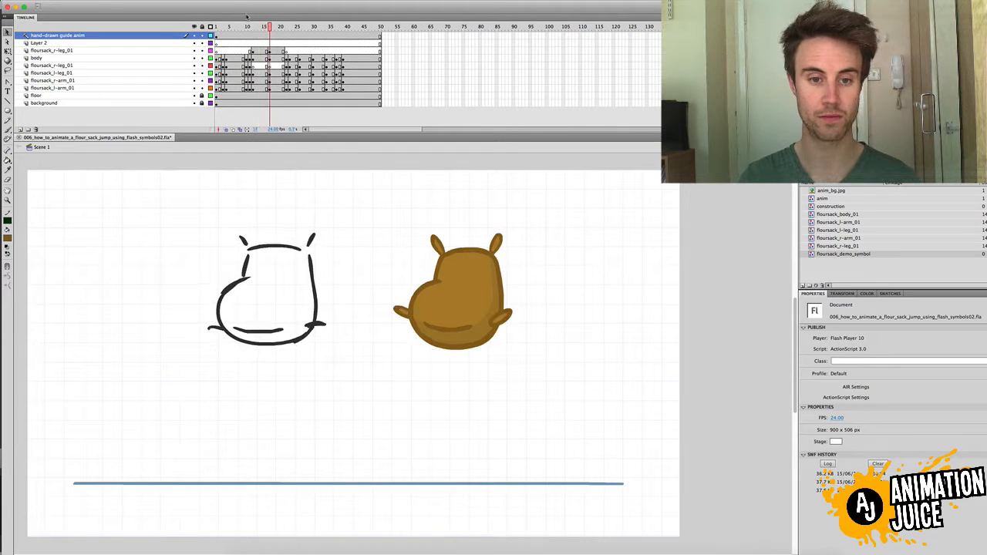
pyautogui.press('.')
pyautogui.press('.')
pyautogui.press('.')
pyautogui.press('.')
pyautogui.press('.')
pyautogui.press('.')
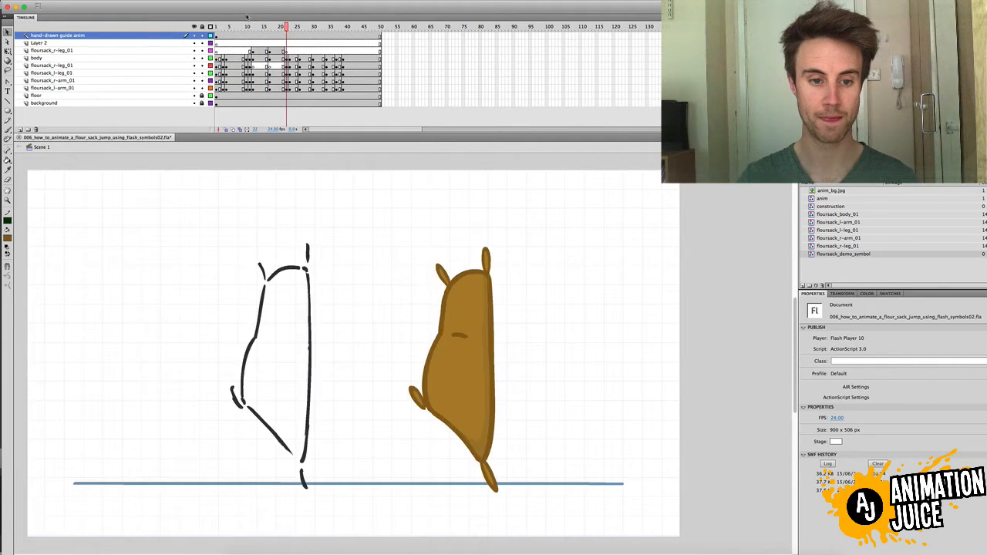
pyautogui.press('.')
pyautogui.press('.')
pyautogui.press('.')
pyautogui.press('.')
pyautogui.press('.')
pyautogui.press('.')
pyautogui.press('.')
pyautogui.press('.')
pyautogui.press('.')
pyautogui.press('.')
pyautogui.press('.')
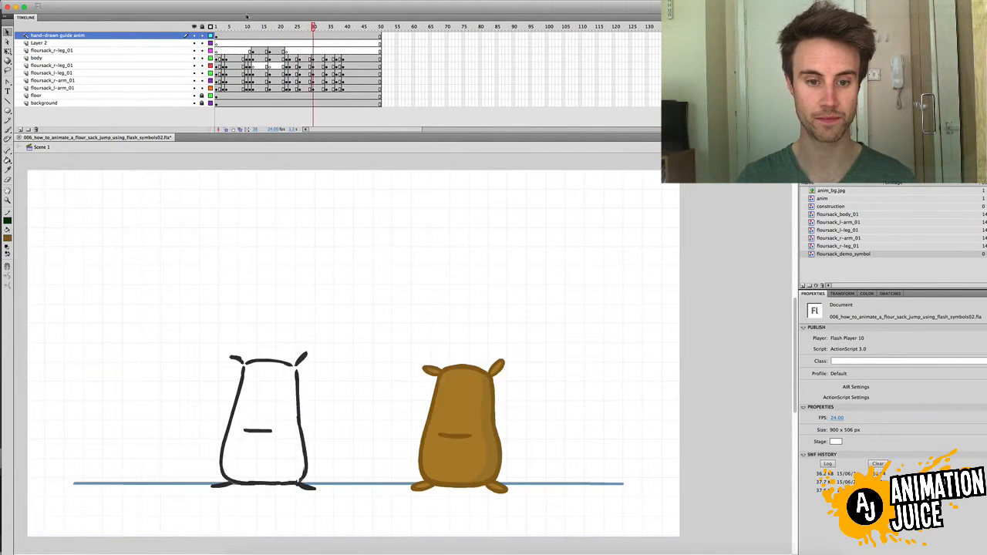
pyautogui.press('.')
pyautogui.press('.')
pyautogui.press('.')
pyautogui.press('.')
pyautogui.press('.')
pyautogui.press('.')
pyautogui.press('.')
pyautogui.press('.')
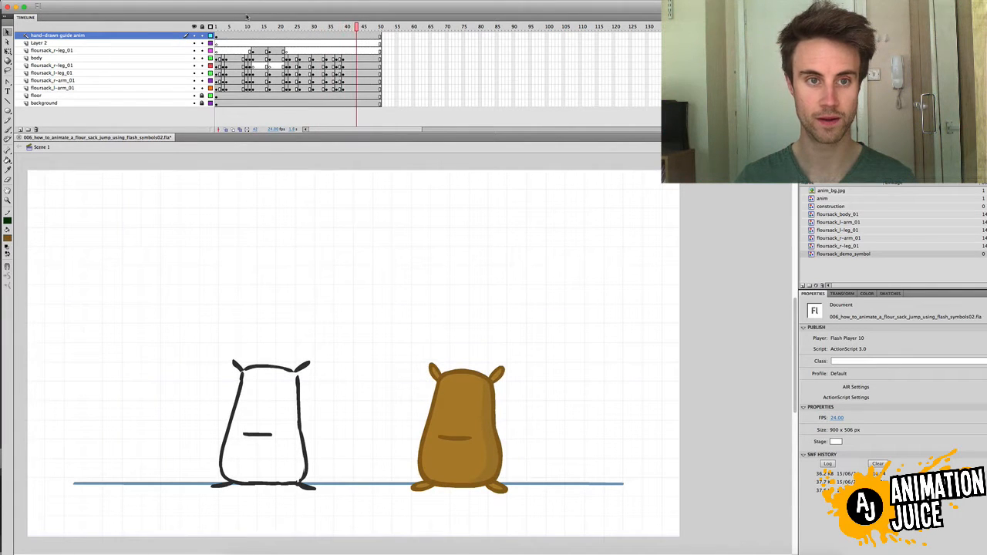
pyautogui.click(217, 27)
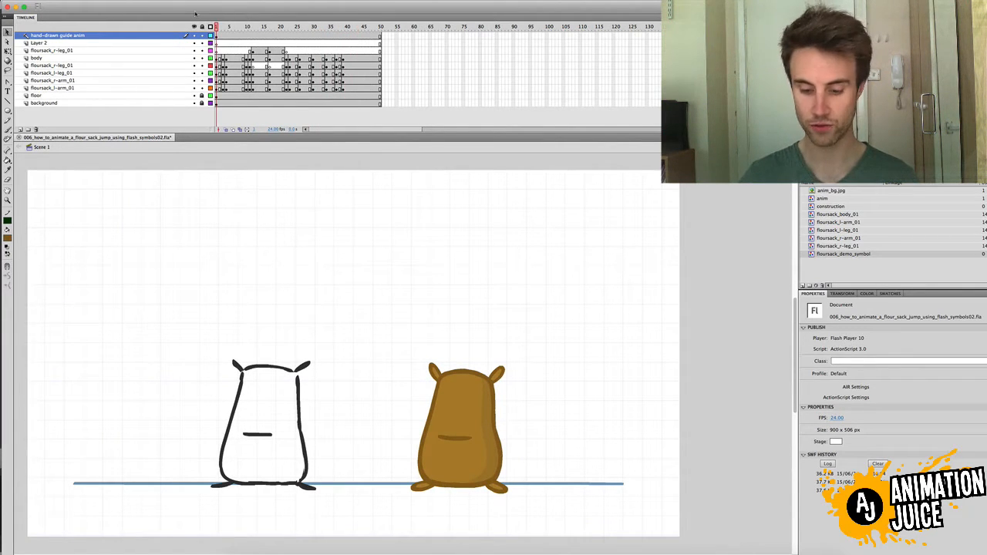
pyautogui.press('Return')
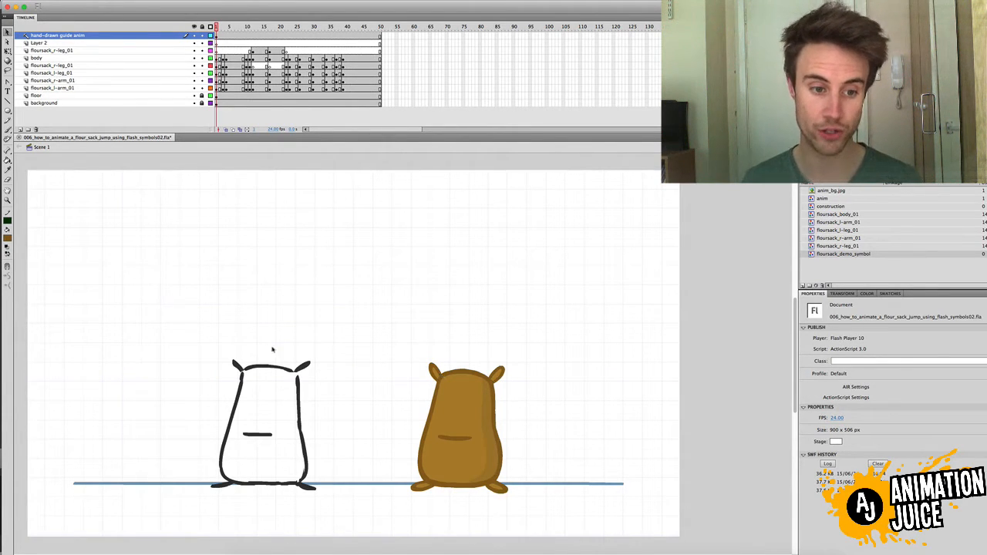
# Open the hand-drawn anim symbol, play its internal animation, and return to Scene 1
pyautogui.doubleClick(306, 366)
pyautogui.press('Return')
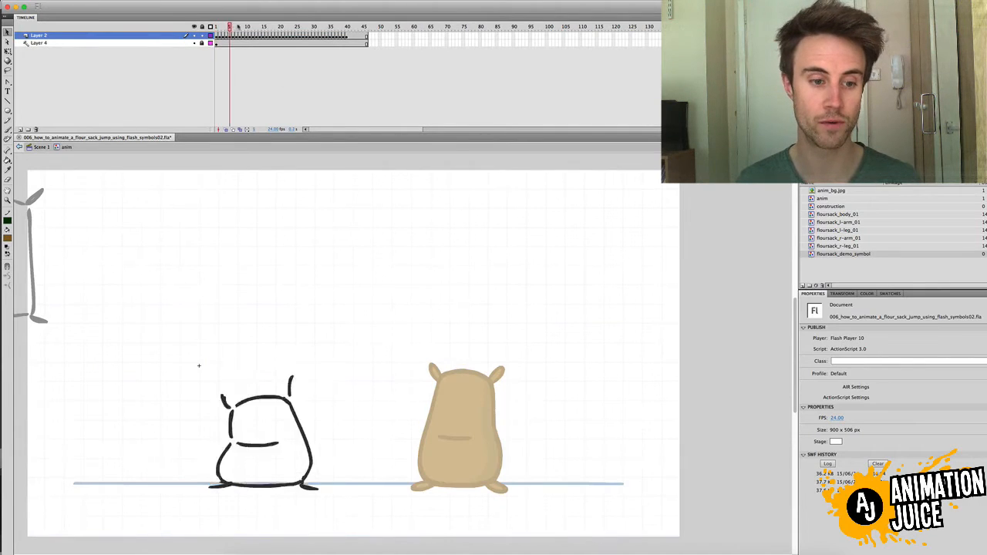
pyautogui.click(42, 146)
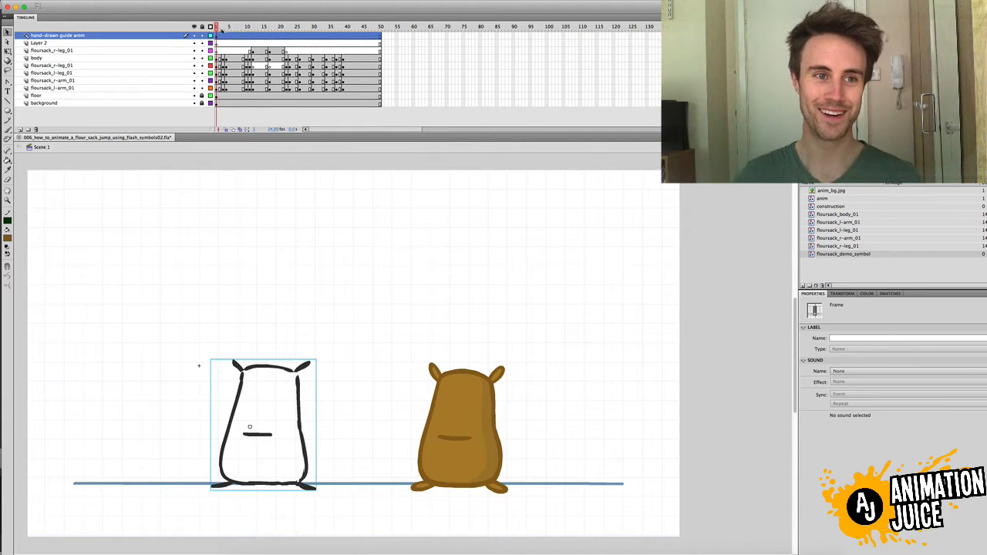
pyautogui.click(198, 365)
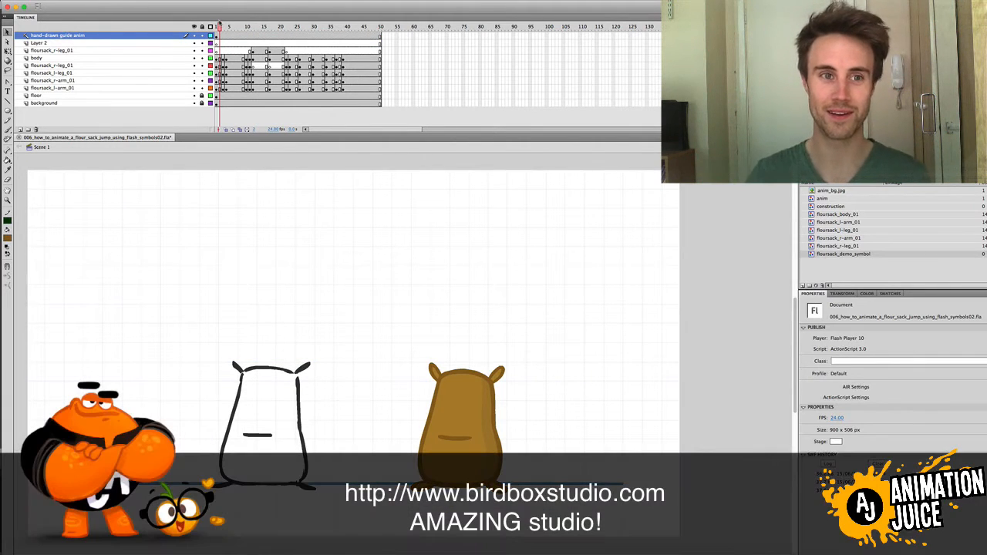
pyautogui.click(216, 27)
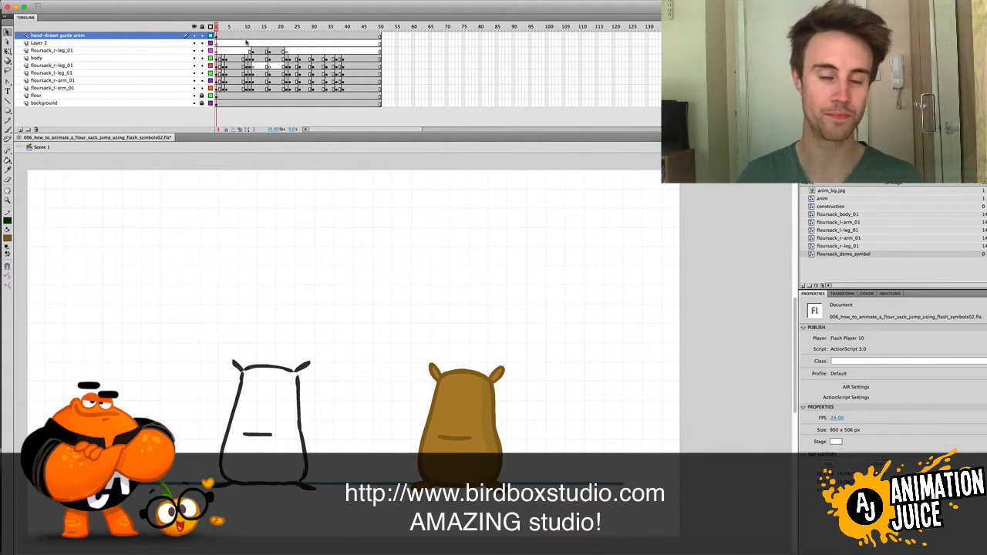
pyautogui.moveTo(217, 27); pyautogui.dragTo(215, 27)
pyautogui.click(223, 29)
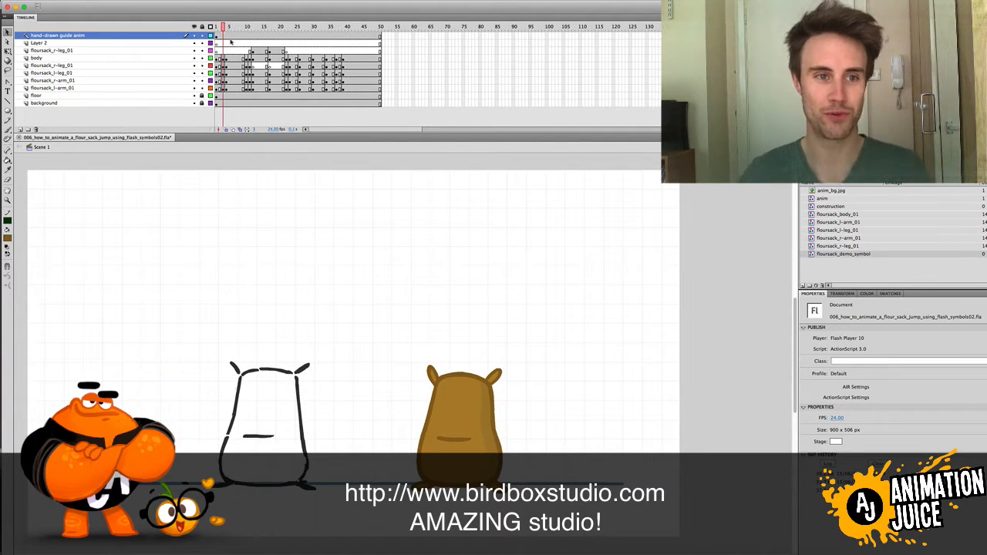
pyautogui.click(216, 27)
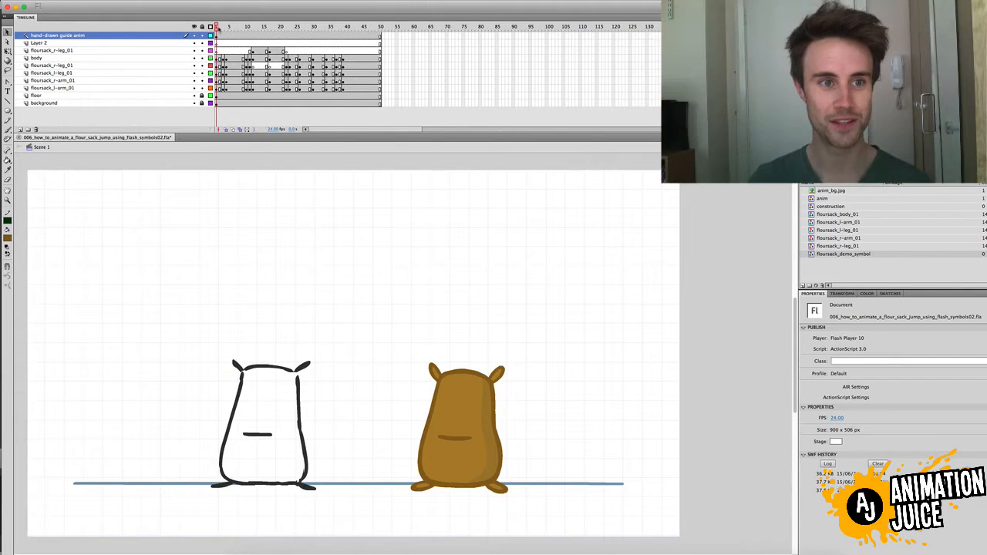
pyautogui.moveTo(219, 28); pyautogui.dragTo(217, 28)
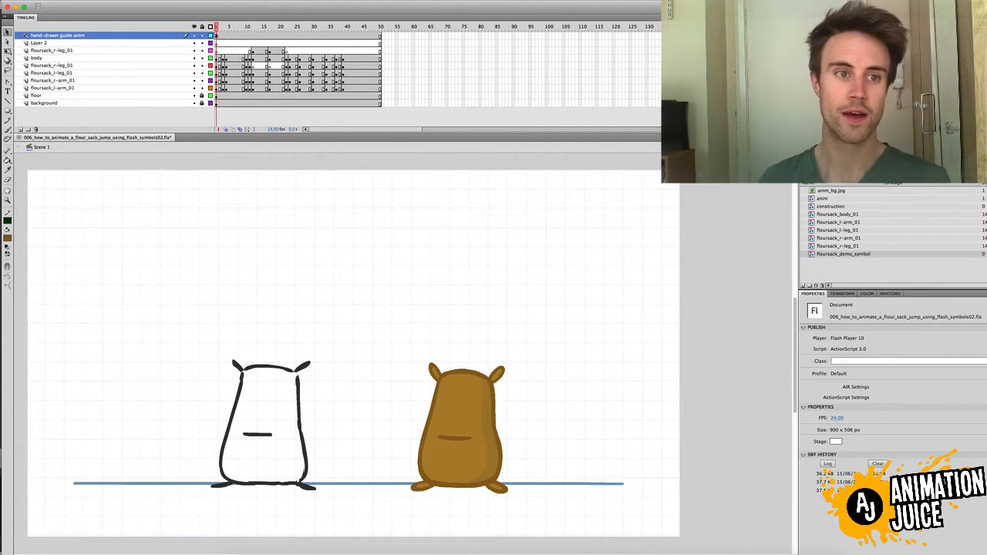
pyautogui.moveTo(221, 27); pyautogui.dragTo(218, 27)
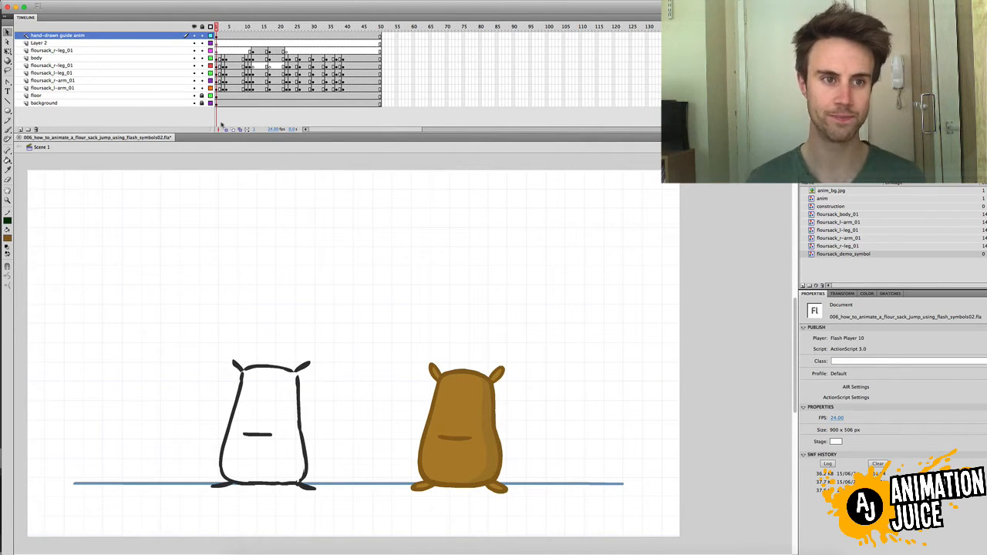
pyautogui.moveTo(221, 29); pyautogui.dragTo(222, 35)
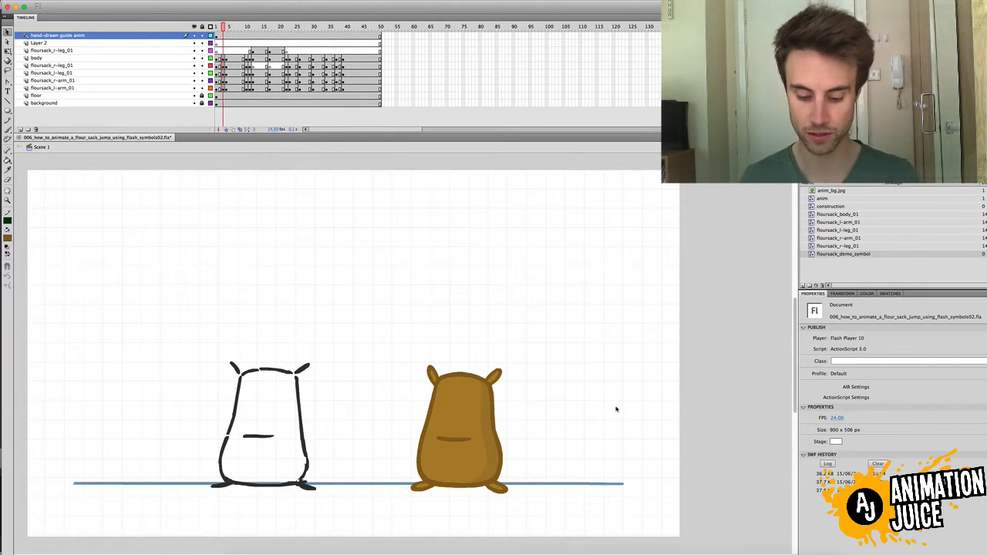
# Brush a closed brown pear-shaped sack body beside the coloured character on Layer 2, frame 1, and fill it with the same brown
pyautogui.click(216, 44)
pyautogui.press('b')
pyautogui.press('b')
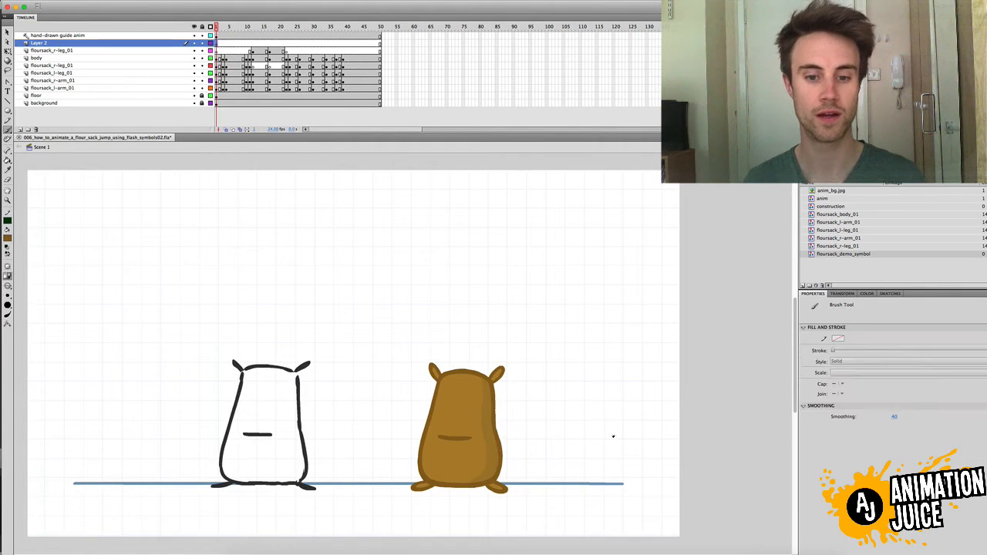
pyautogui.press('b')
pyautogui.moveTo(595, 372)
pyautogui.mouseDown()
pyautogui.moveTo(573, 406)
pyautogui.moveTo(621, 485)
pyautogui.moveTo(616, 374)
pyautogui.moveTo(606, 471)
pyautogui.moveTo(576, 429)
pyautogui.mouseUp()
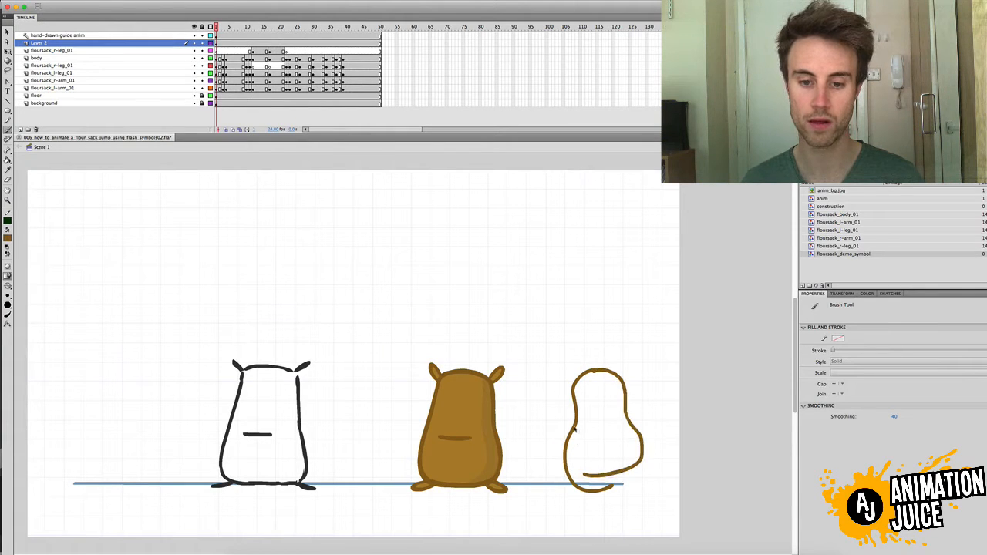
pyautogui.press('super+z')
pyautogui.moveTo(593, 370)
pyautogui.mouseDown()
pyautogui.moveTo(621, 384)
pyautogui.moveTo(635, 449)
pyautogui.moveTo(632, 475)
pyautogui.moveTo(589, 491)
pyautogui.mouseUp()
pyautogui.press('k')
pyautogui.click(606, 434)
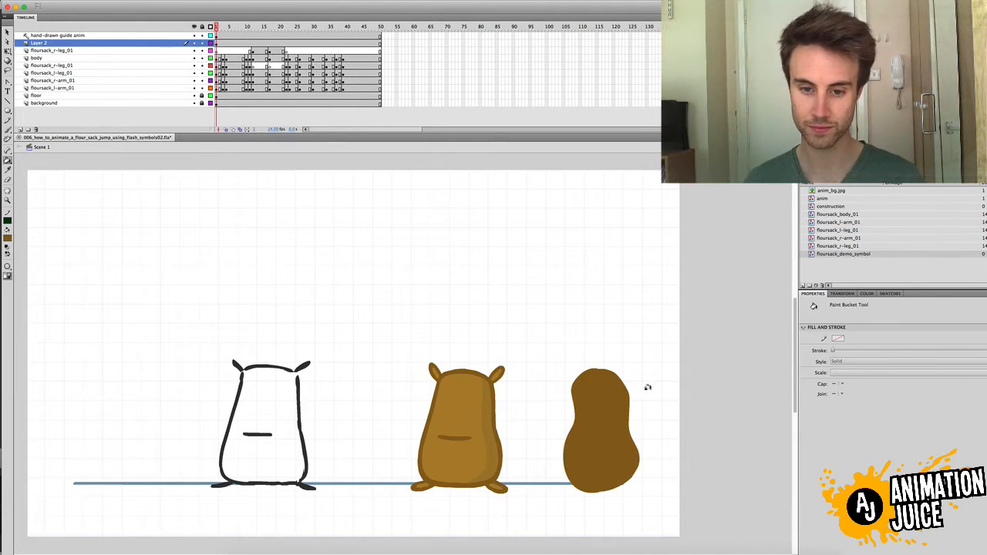
# Select the brown sack shape, bring up the Convert to Symbol dialog for it, and cancel the conversion
pyautogui.press('v')
pyautogui.moveTo(557, 355); pyautogui.dragTo(662, 535)
pyautogui.click(559, 381)
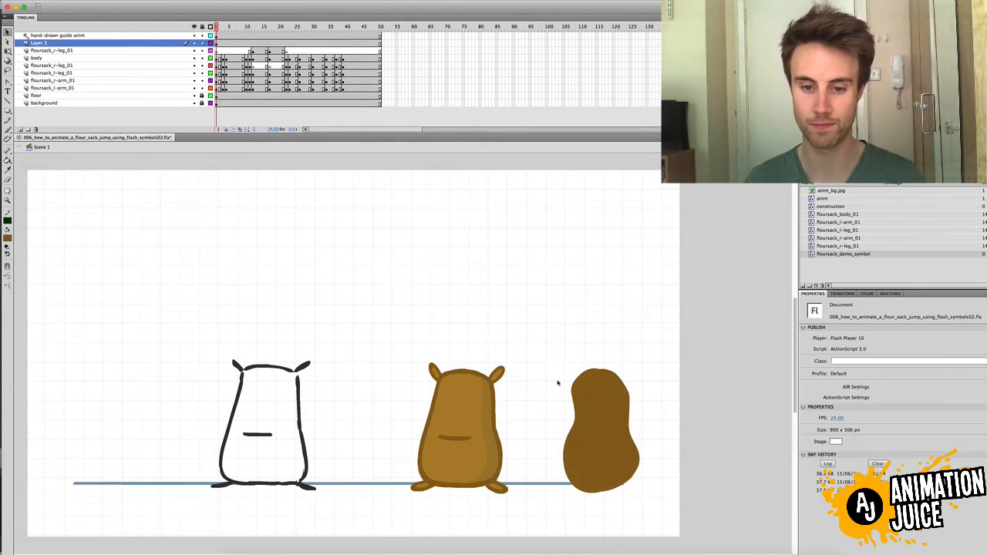
pyautogui.moveTo(551, 361); pyautogui.dragTo(673, 524)
pyautogui.click(606, 429)
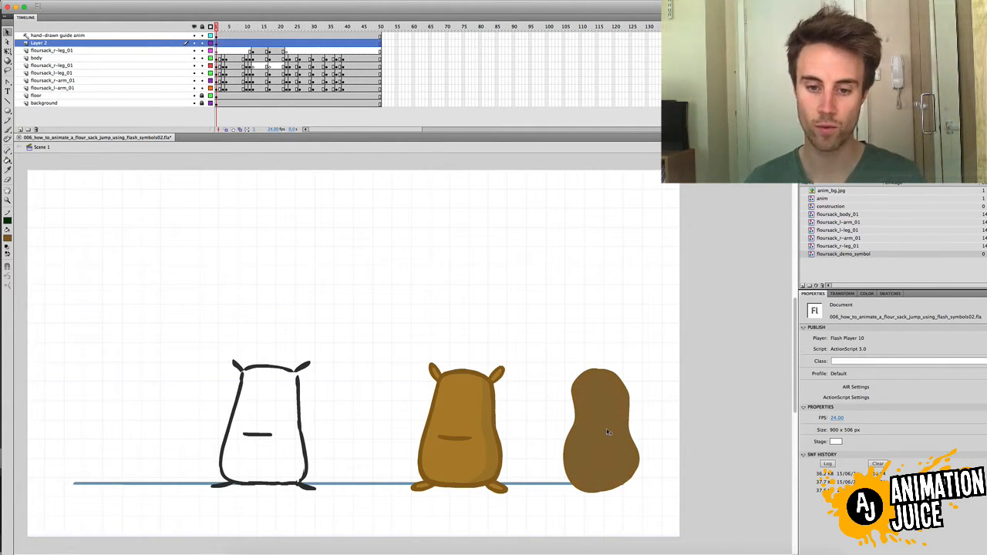
pyautogui.click(142, 0)
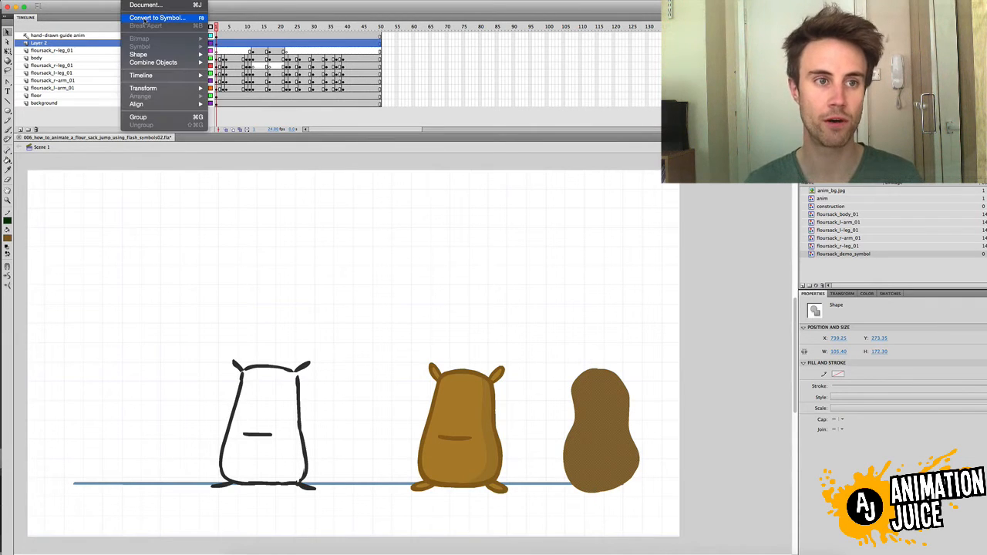
pyautogui.click(143, 19)
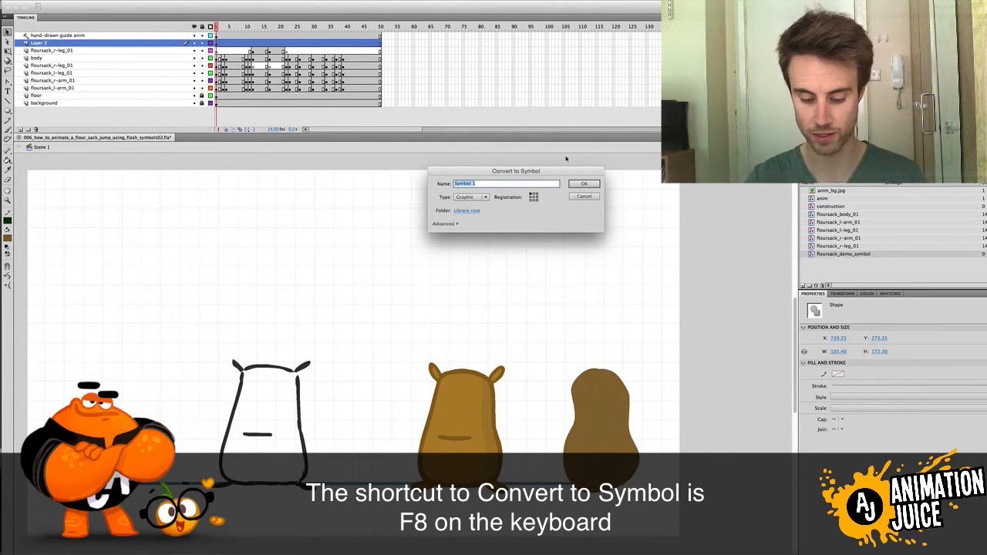
pyautogui.click(585, 196)
pyautogui.click(557, 336)
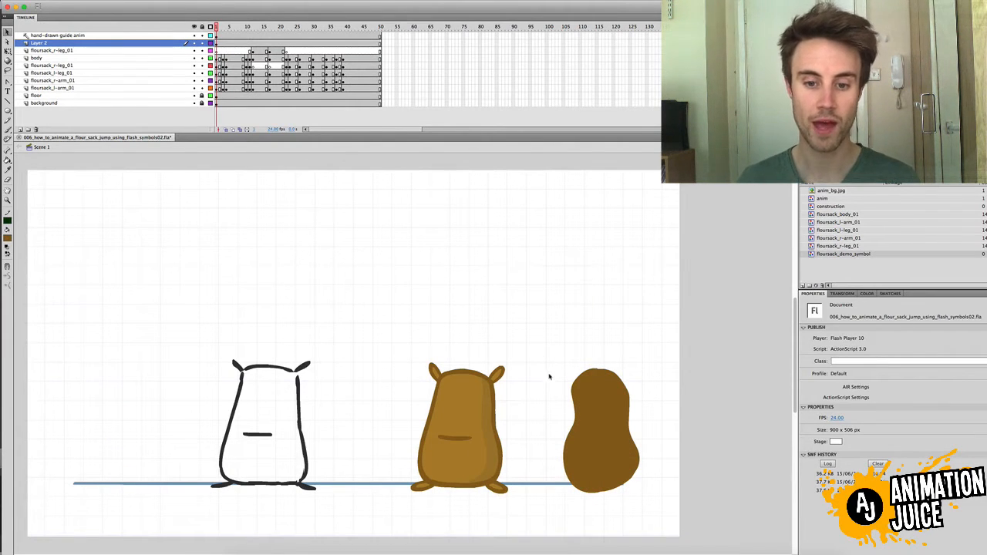
# Select the coloured body instance and the raw brown shape in turn to compare their properties, ending on the body instance
pyautogui.click(464, 418)
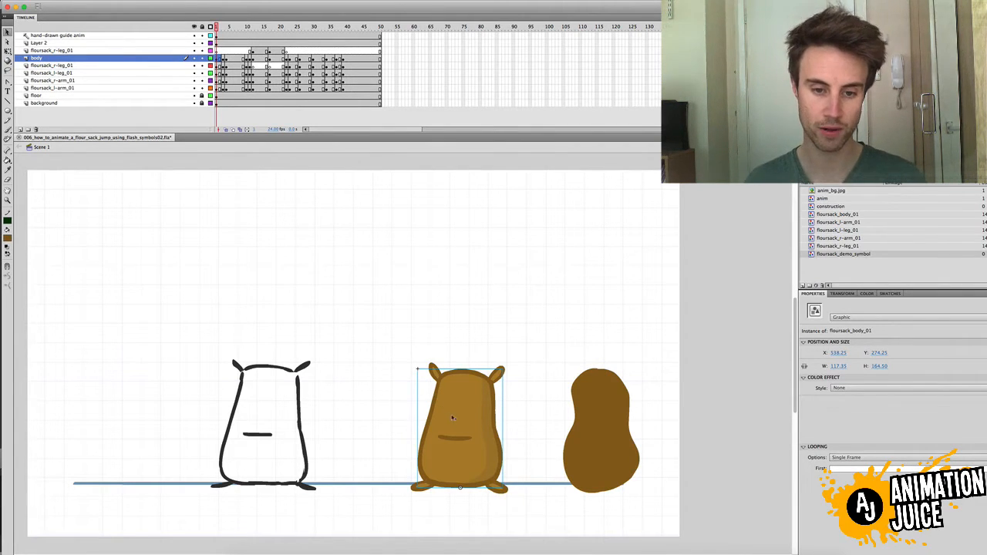
pyautogui.click(591, 411)
pyautogui.moveTo(551, 361); pyautogui.dragTo(662, 513)
pyautogui.moveTo(547, 347); pyautogui.dragTo(652, 508)
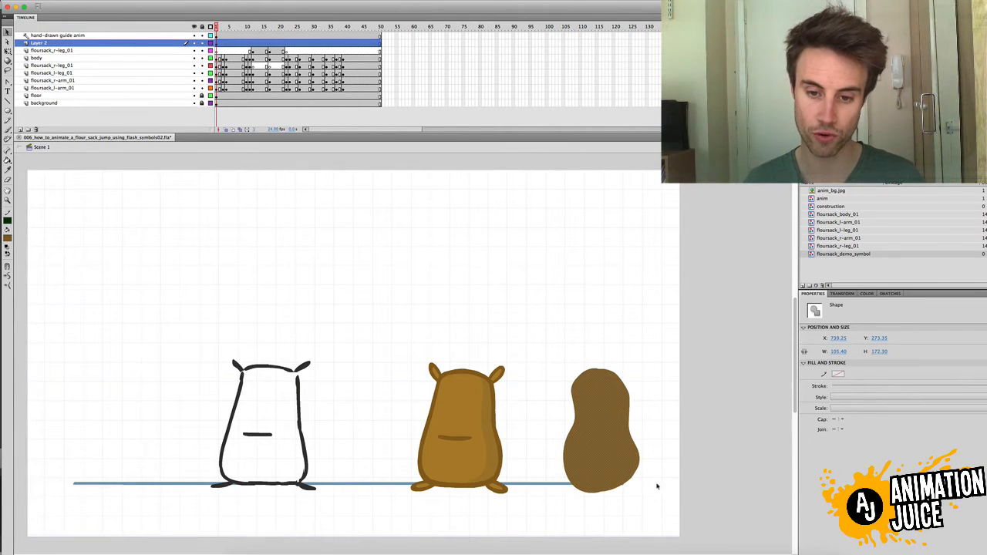
pyautogui.click(655, 454)
pyautogui.click(463, 414)
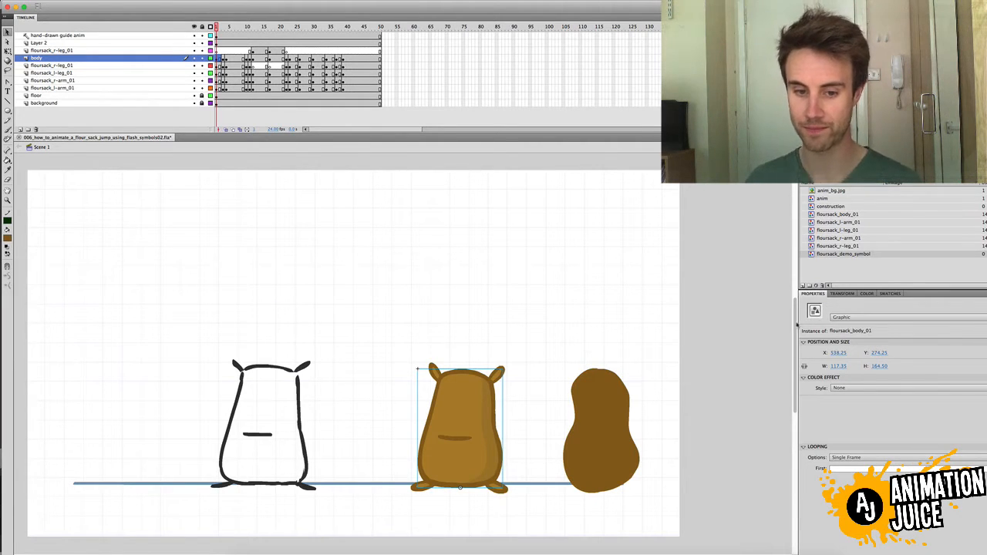
# Open the coloured character's body symbol, step through its drawings on frames 1 to 4, and return to its frame 1
pyautogui.doubleClick(468, 411)
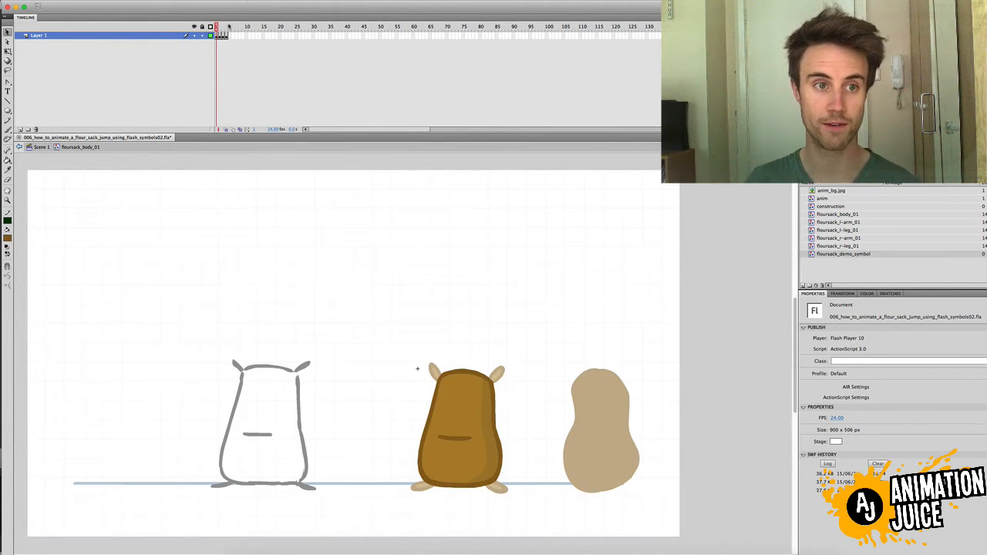
pyautogui.press('.')
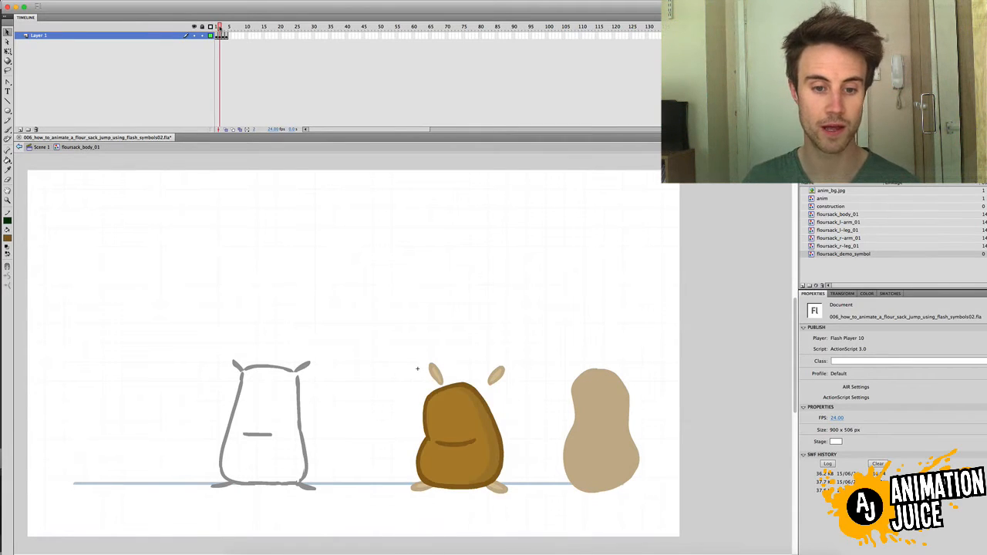
pyautogui.press('.')
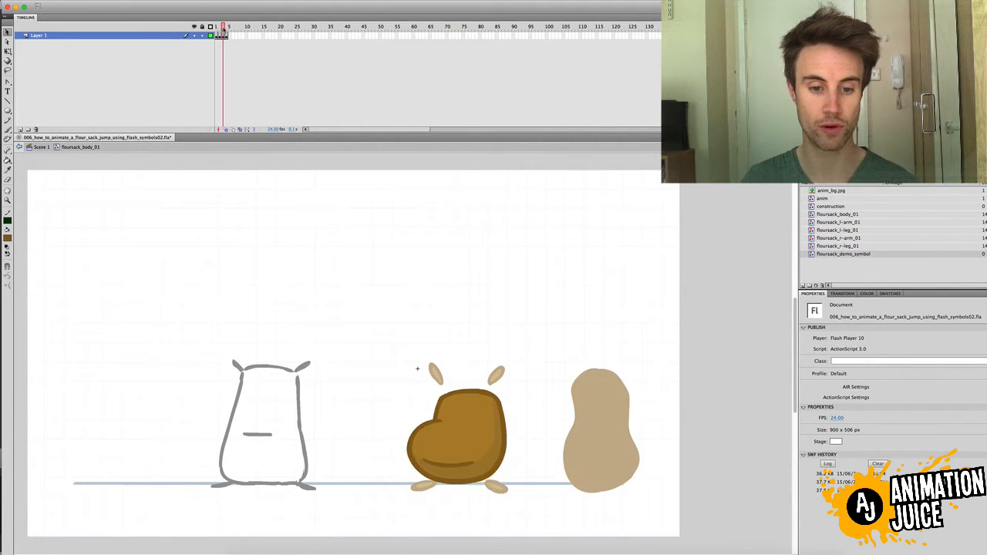
pyautogui.press('.')
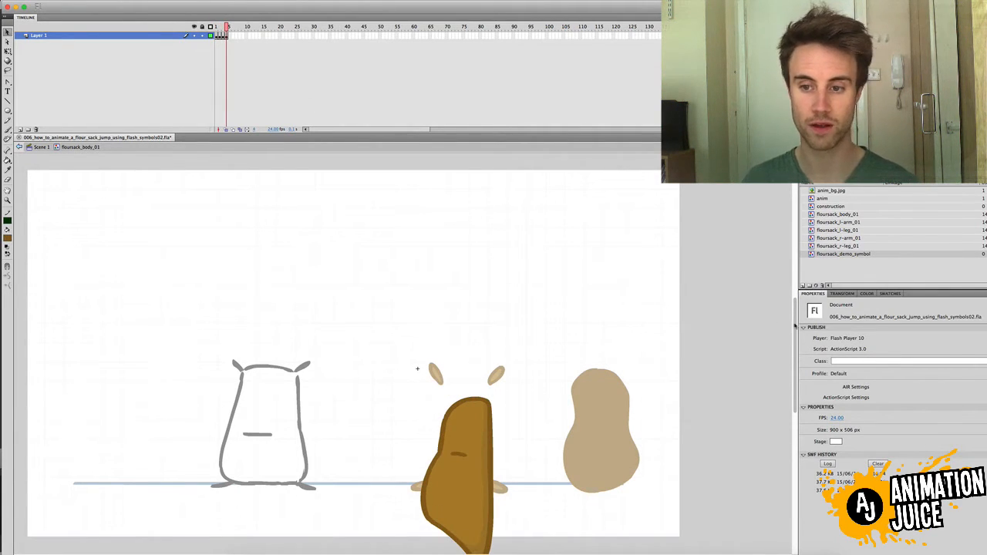
pyautogui.scroll(-2, 797, 329)
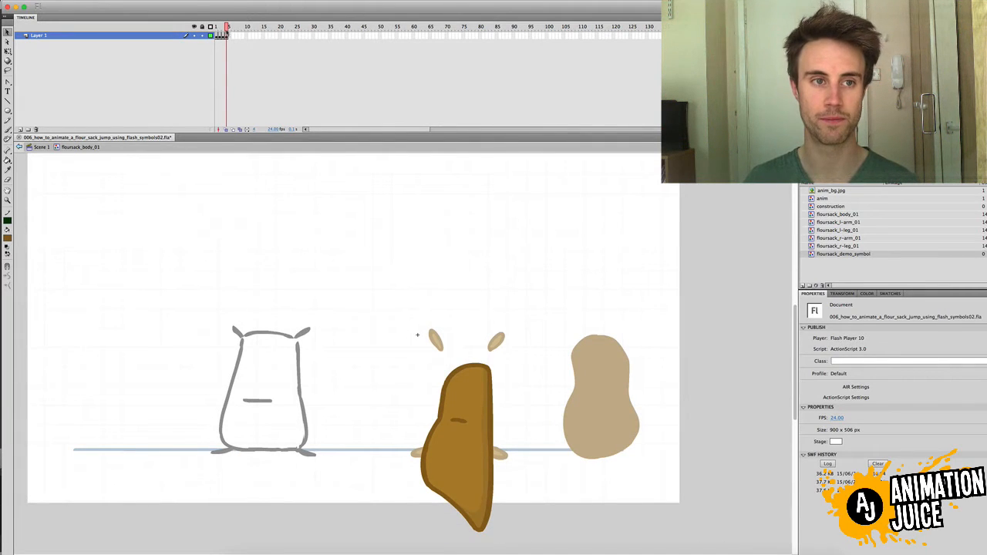
pyautogui.moveTo(228, 30); pyautogui.dragTo(214, 28)
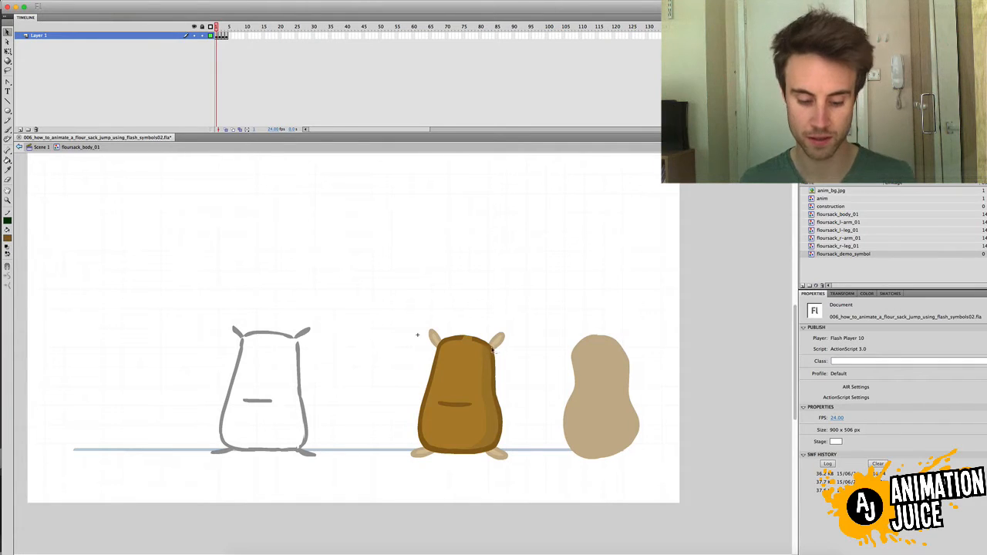
# Try pulling a spike out of the body's edge, undo it, and inspect the outline and fill paths with the Subselection tool
pyautogui.moveTo(495, 371); pyautogui.dragTo(538, 367)
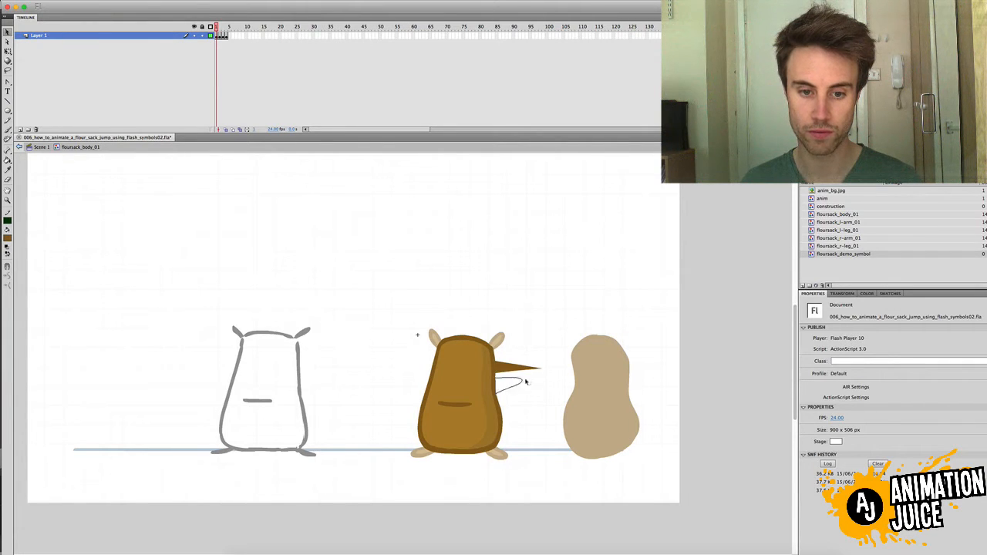
pyautogui.hotkey('ctrl', 'z')
pyautogui.click(496, 379)
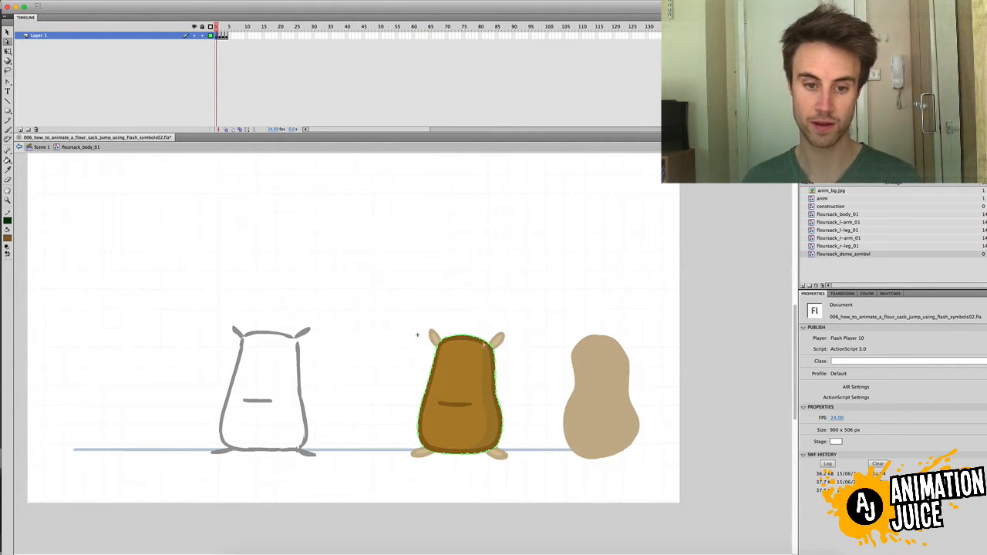
pyautogui.click(465, 405)
pyautogui.click(484, 390)
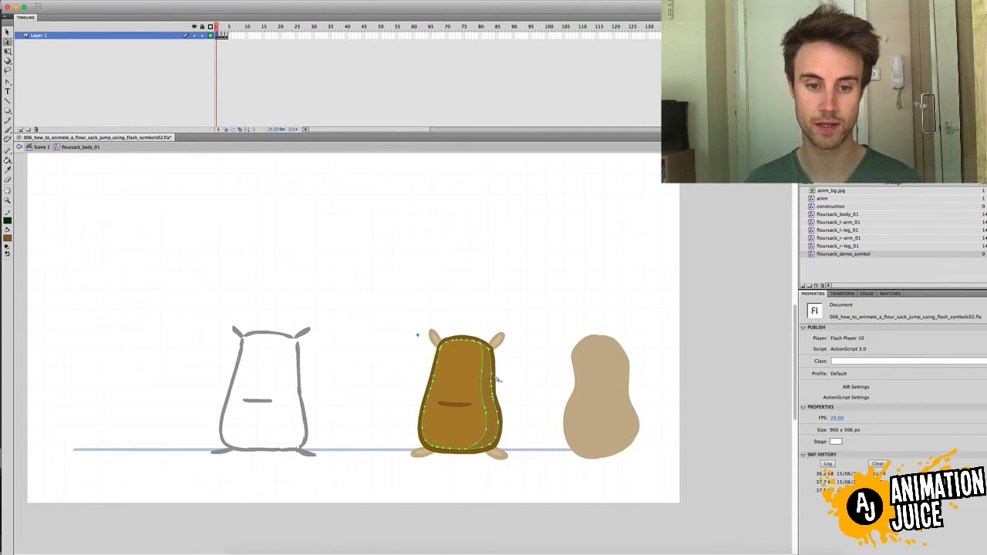
pyautogui.click(510, 345)
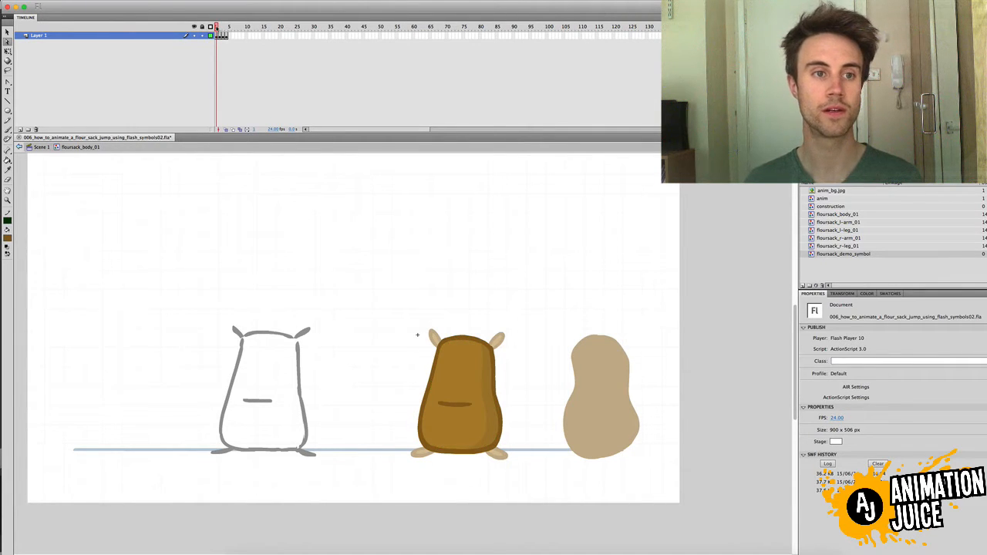
# Step through the body symbol's drawings again up to frame 4 and return to Scene 1
pyautogui.press('.')
pyautogui.press('.')
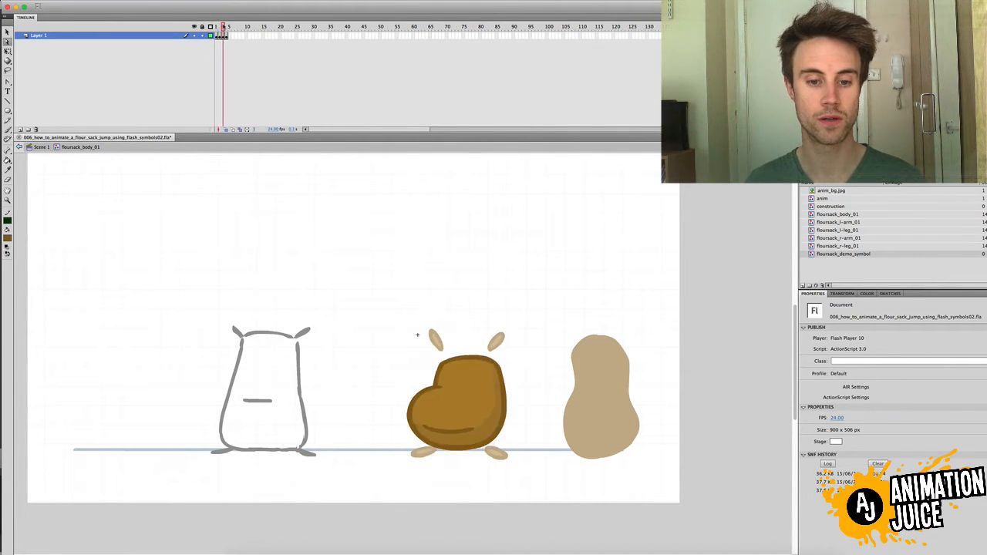
pyautogui.press('.')
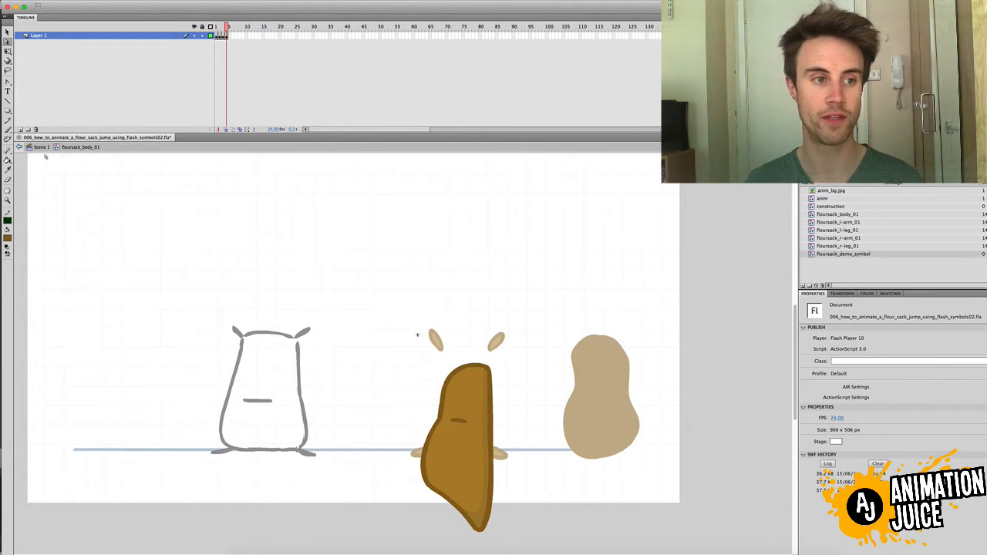
pyautogui.click(40, 147)
# Scrub the main timeline from frame 2 through the jump and play the animation
pyautogui.click(220, 27)
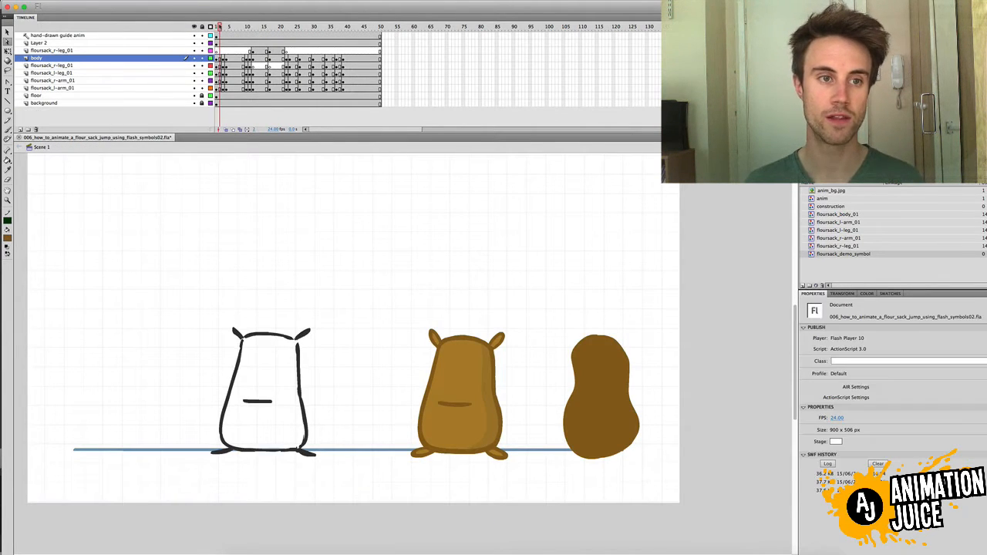
pyautogui.moveTo(220, 27); pyautogui.dragTo(303, 30)
pyautogui.press('Return')
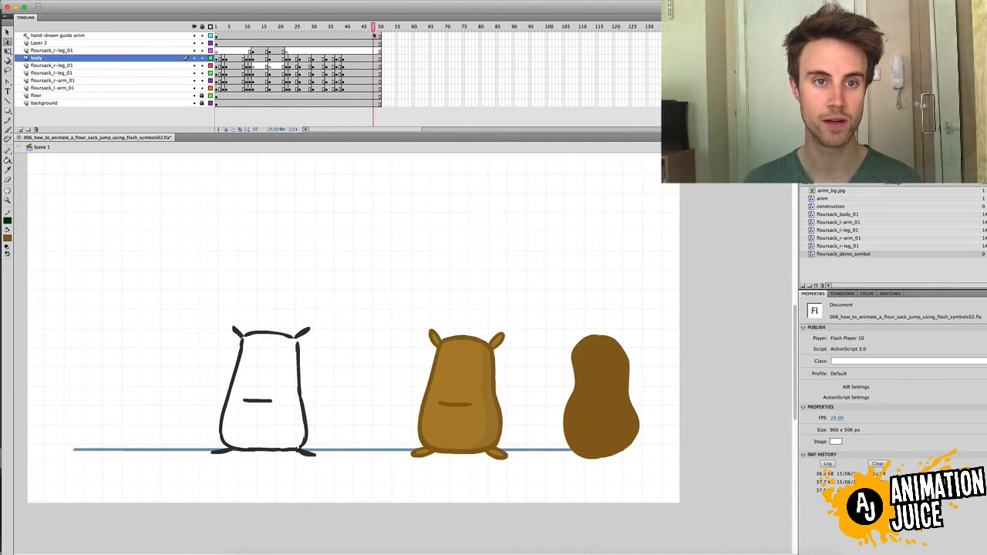
# Reopen the body symbol from frame 1, return to Scene 1, deselect everything, and keep the playhead on frame 1
pyautogui.click(474, 371)
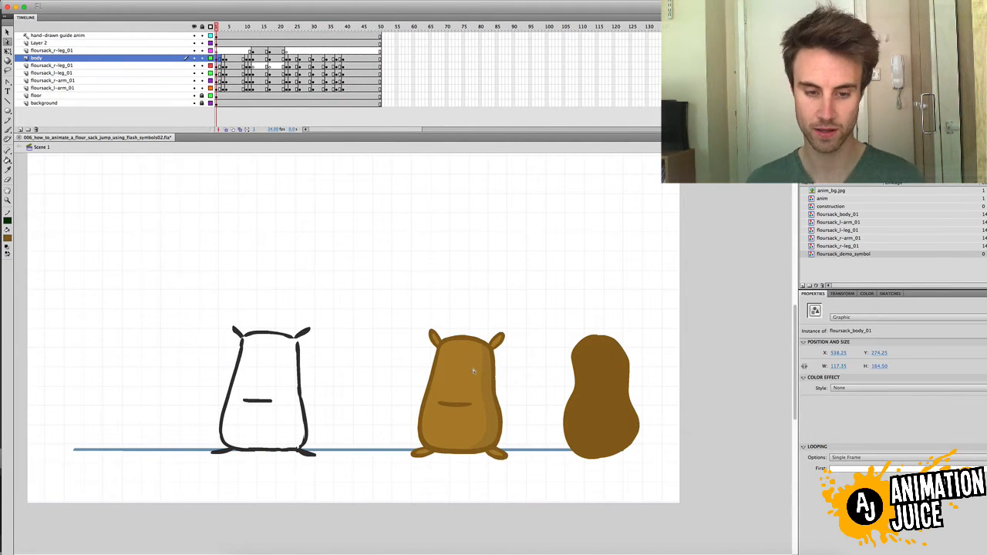
pyautogui.doubleClick(473, 372)
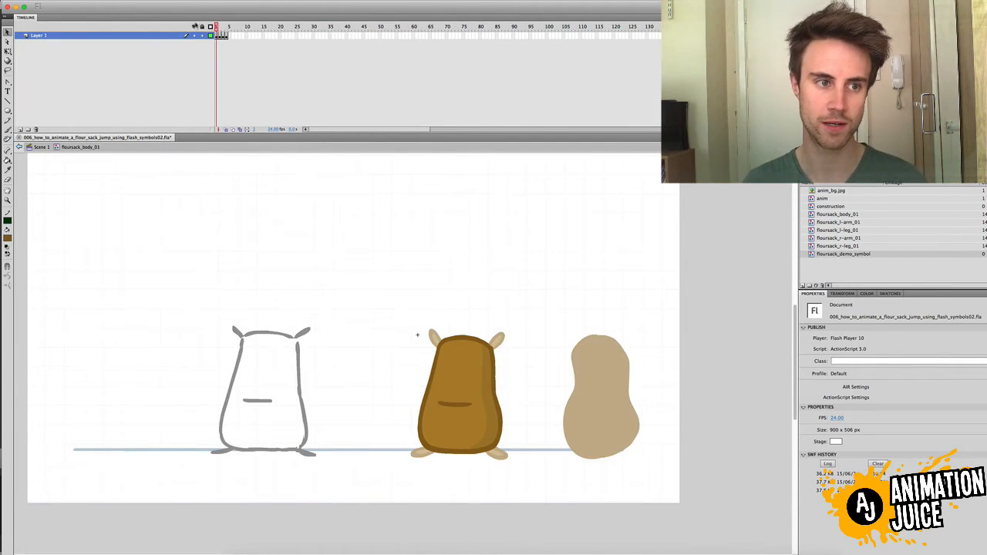
pyautogui.click(41, 147)
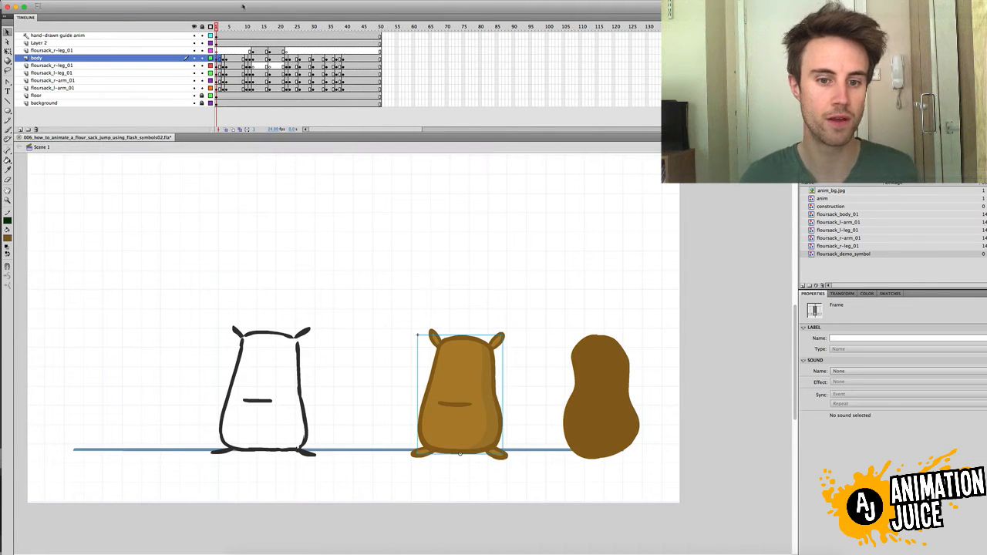
pyautogui.press('super+shift+a')
pyautogui.moveTo(223, 28); pyautogui.dragTo(206, 27)
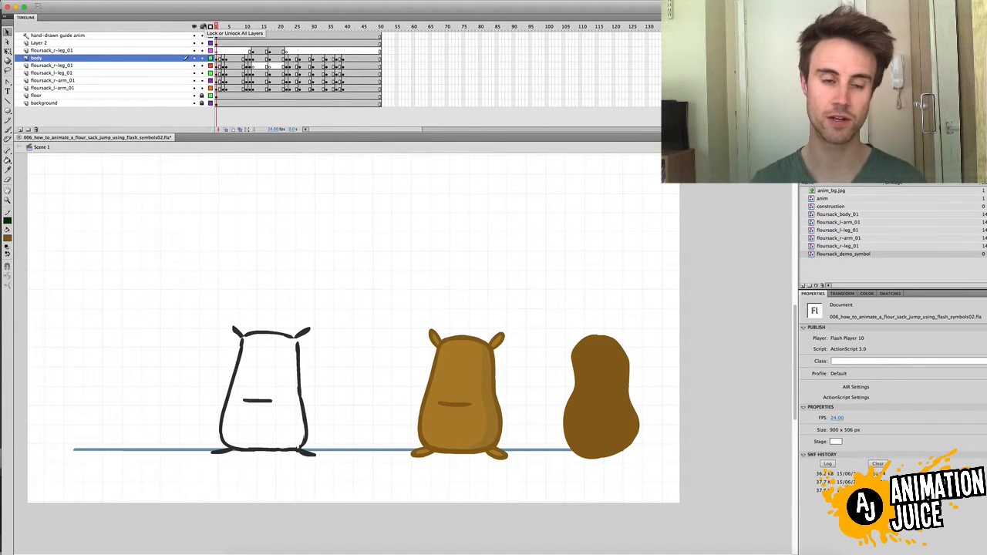
# Advance from frame 2 to frame 3 and select the body instance with the Free Transform tool to examine its squash
pyautogui.click(220, 27)
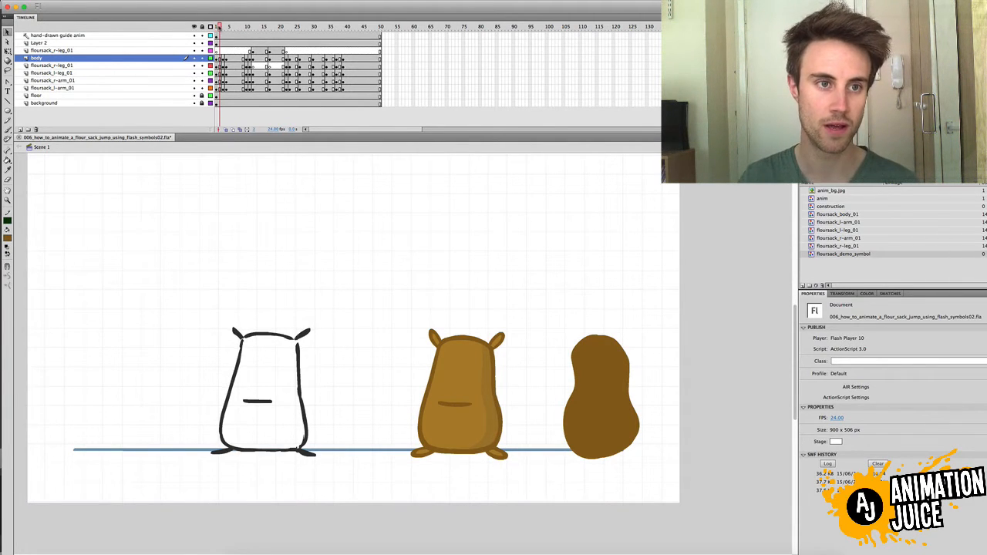
pyautogui.moveTo(222, 28); pyautogui.dragTo(224, 31)
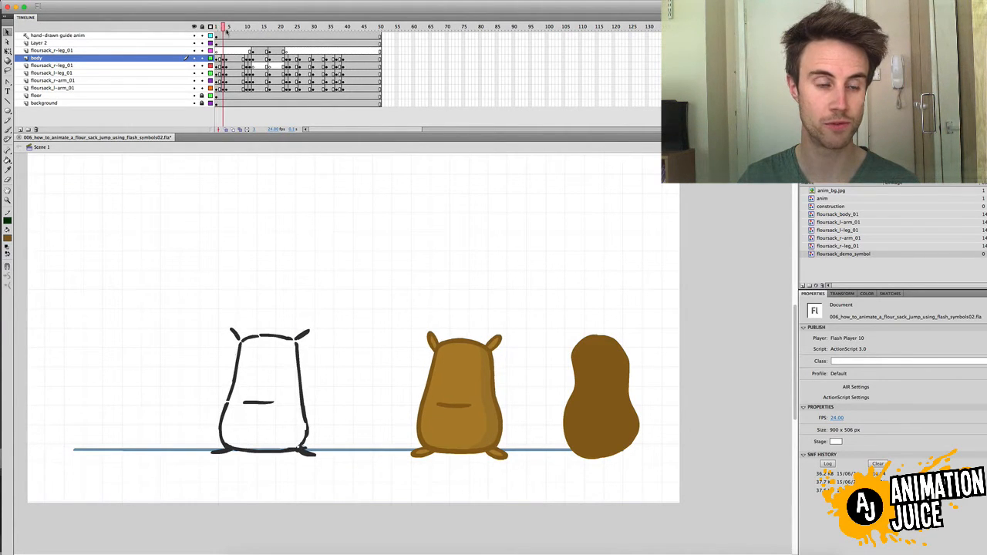
pyautogui.click(466, 339)
pyautogui.press('q')
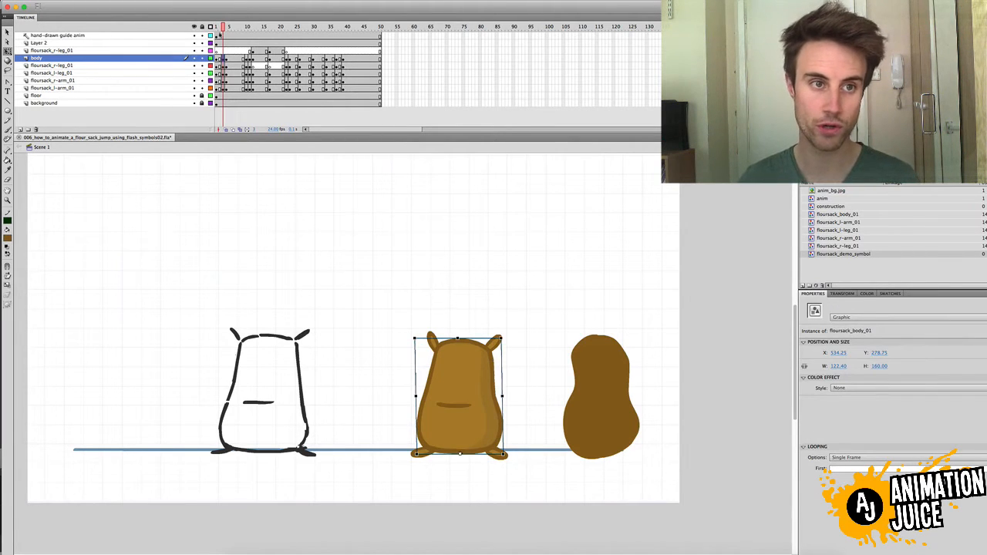
# On frame 1, try squashing the body instance slightly from its top with Free Transform, and undo the squash
pyautogui.click(217, 28)
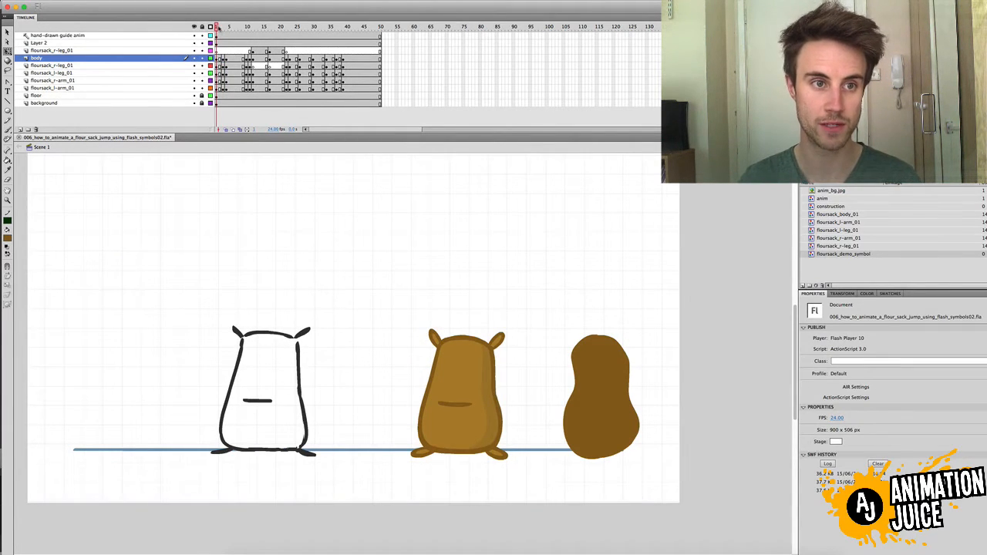
pyautogui.click(483, 356)
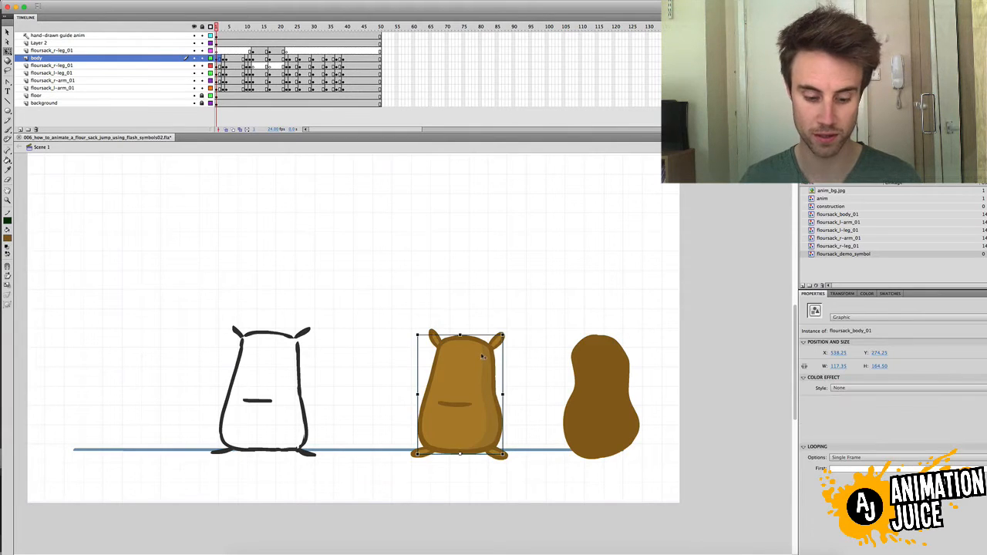
pyautogui.moveTo(462, 340); pyautogui.dragTo(465, 348)
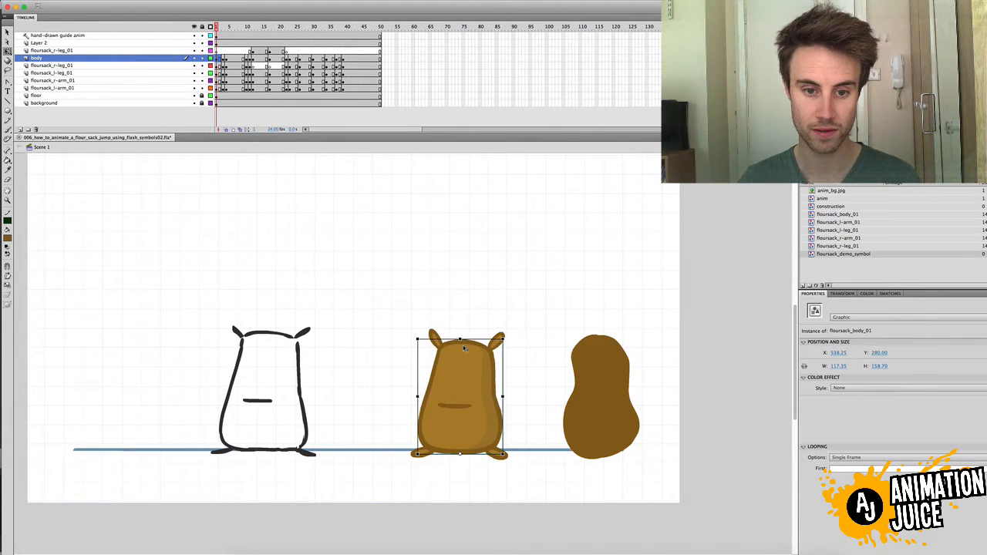
pyautogui.hotkey('ctrl', 'z')
# Check the body instance's first-frame setting on frame 4, compare frames 1 and 2 inside its symbol, and return to Scene 1
pyautogui.moveTo(217, 30); pyautogui.dragTo(223, 30)
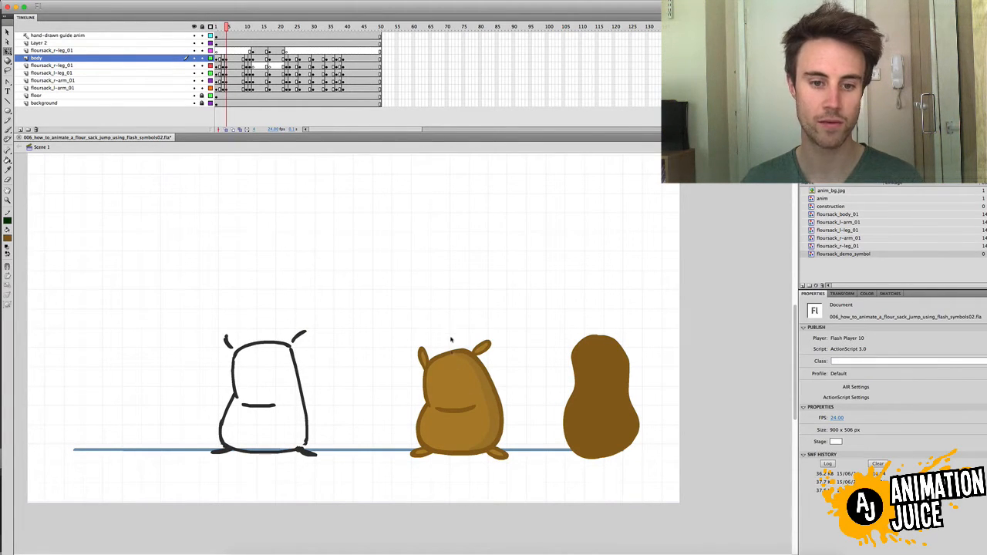
pyautogui.click(453, 367)
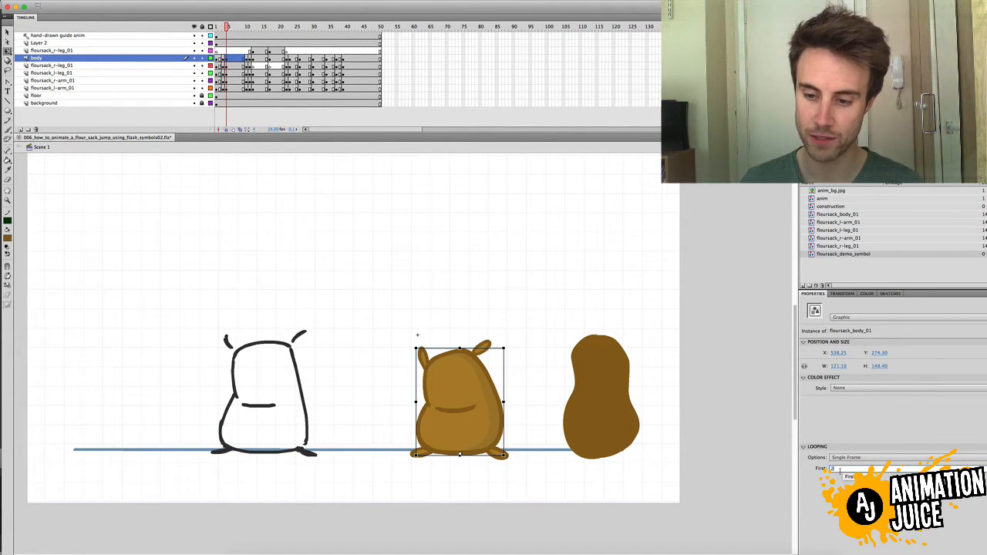
pyautogui.doubleClick(462, 379)
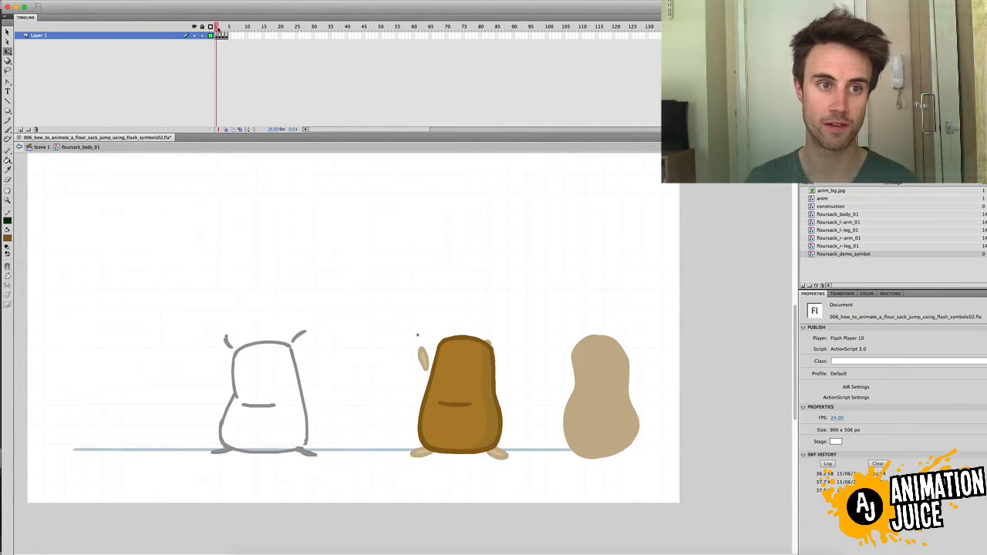
pyautogui.click(219, 28)
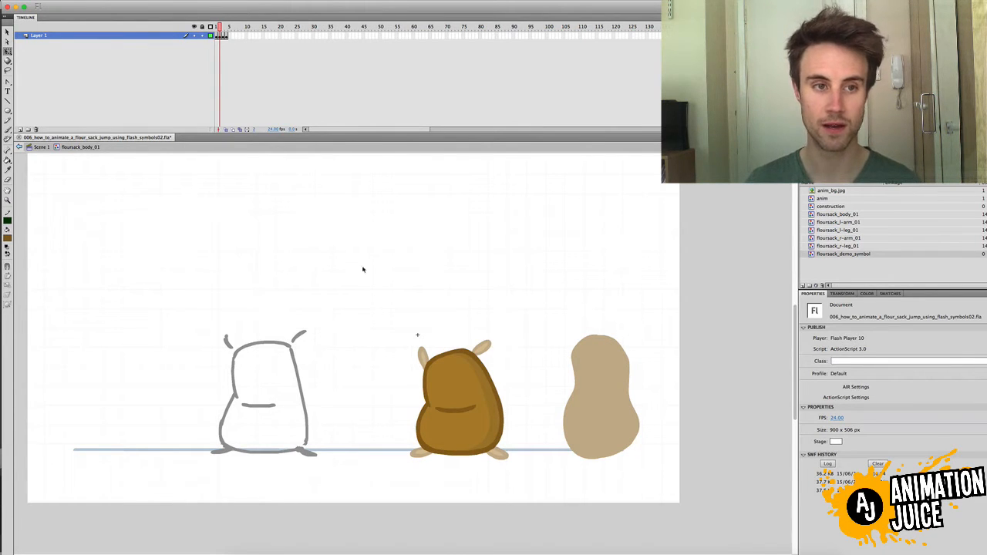
pyautogui.click(216, 31)
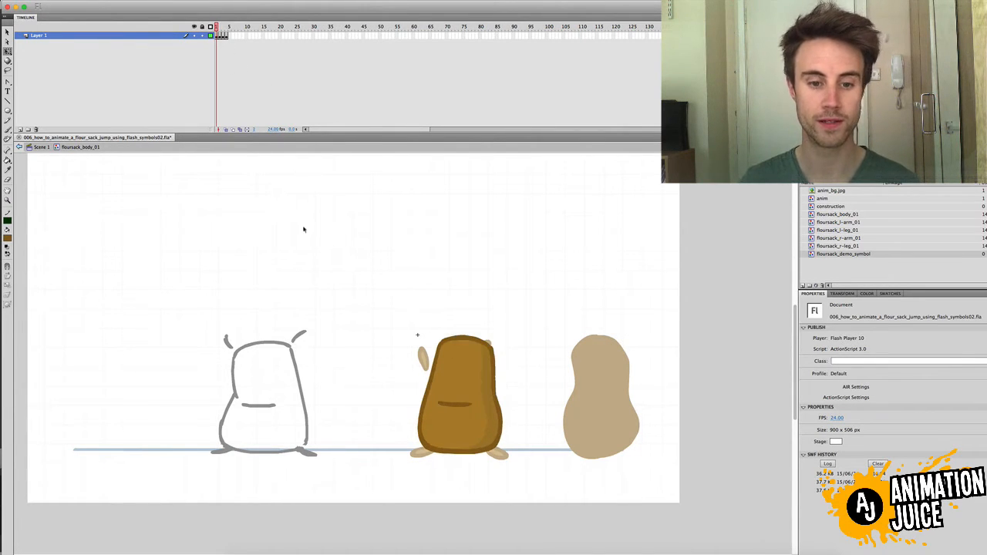
pyautogui.click(220, 30)
pyautogui.moveTo(384, 328); pyautogui.dragTo(506, 458)
pyautogui.click(41, 146)
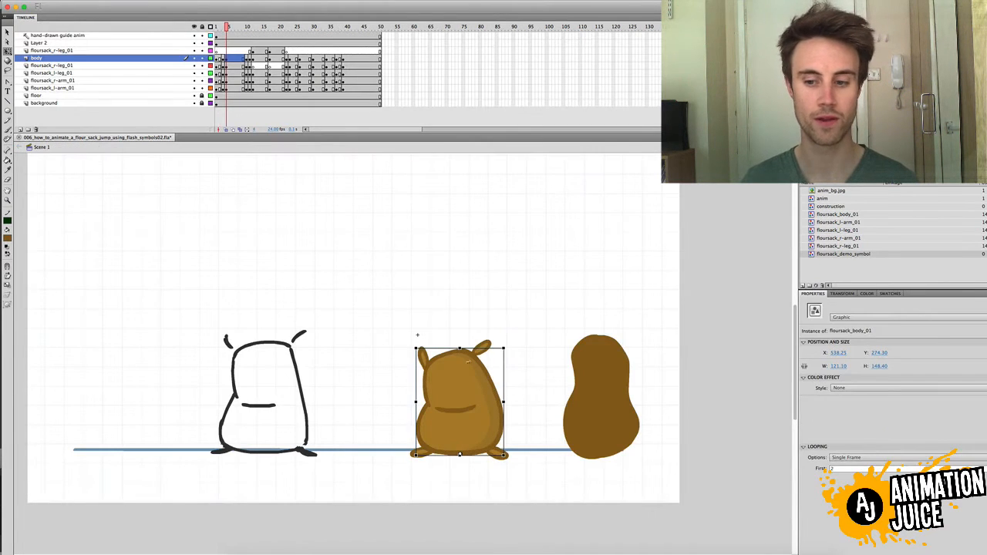
# Move to frame 10 of the main timeline and select the body instance to examine its first-frame setting
pyautogui.click(489, 324)
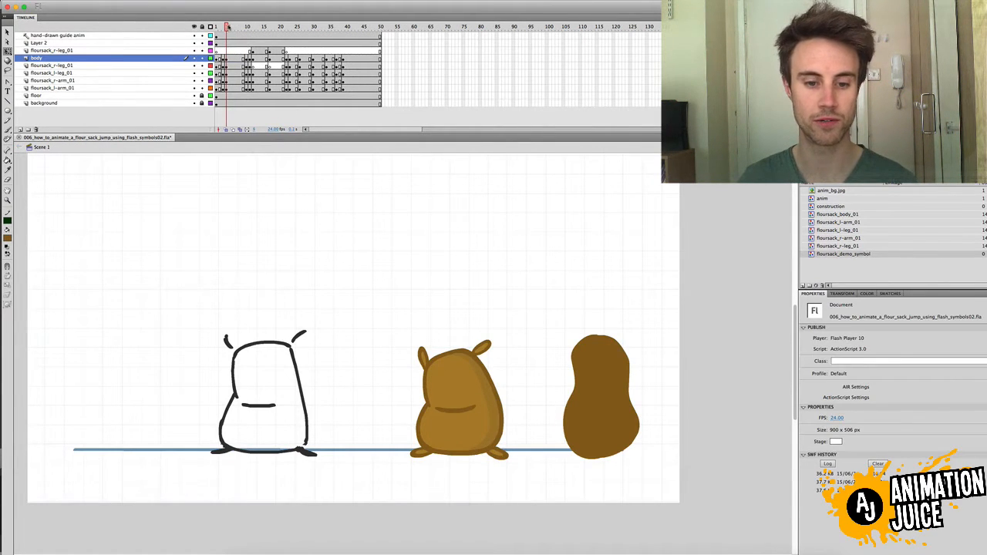
pyautogui.moveTo(228, 28); pyautogui.dragTo(246, 27)
pyautogui.click(464, 396)
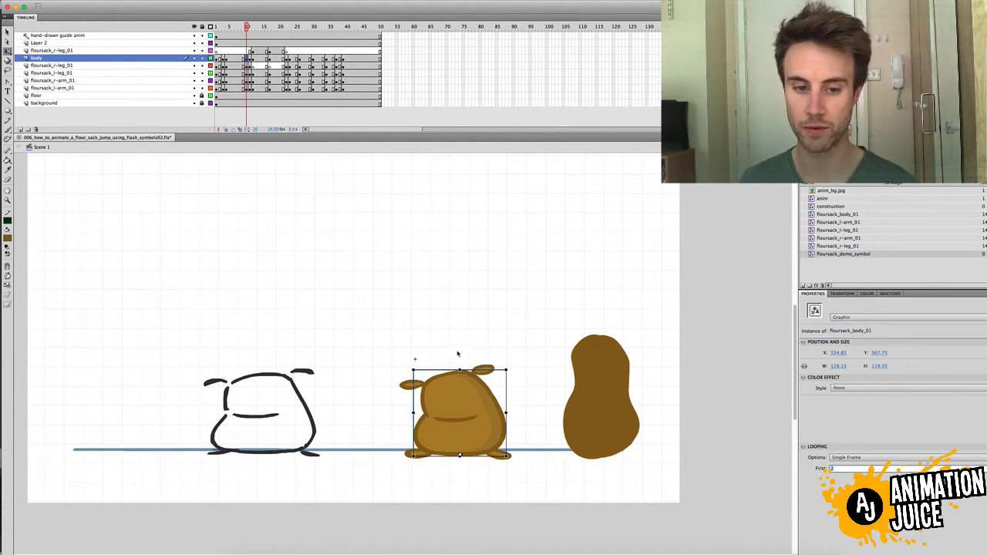
# On frame 10, try stretching the body instance to about 152% height and 182% width with Free Transform, and undo both changes
pyautogui.click(854, 468)
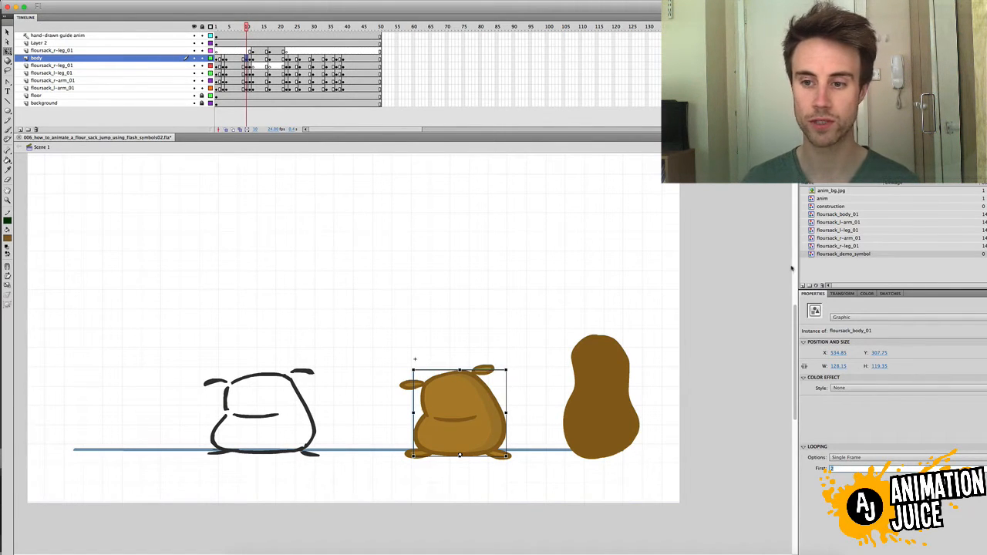
pyautogui.click(842, 294)
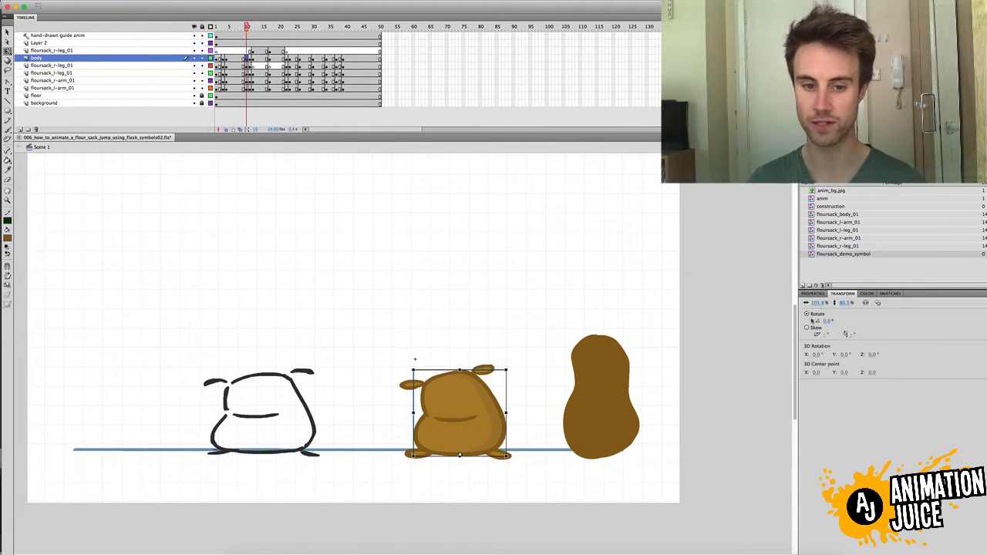
pyautogui.moveTo(459, 370); pyautogui.dragTo(461, 279)
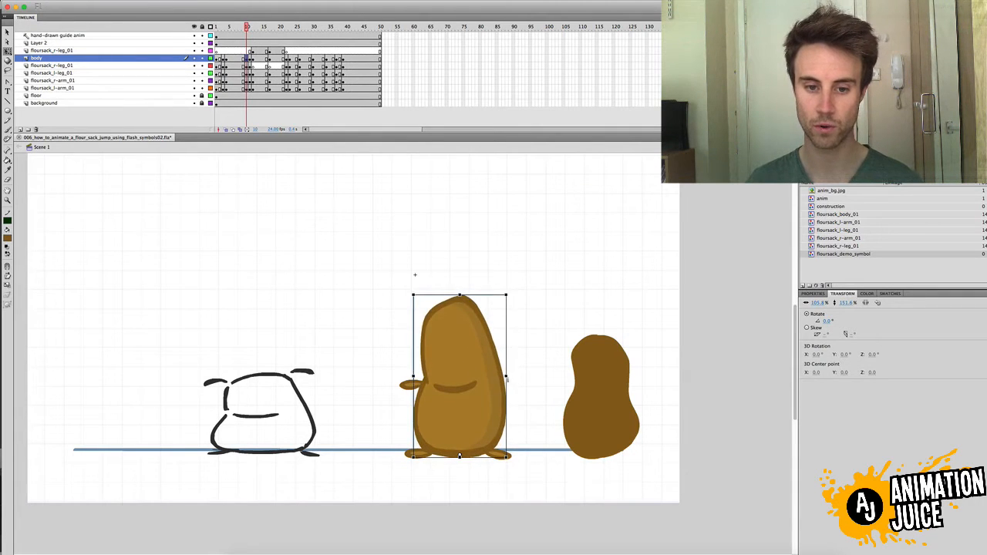
pyautogui.moveTo(506, 376); pyautogui.dragTo(538, 375)
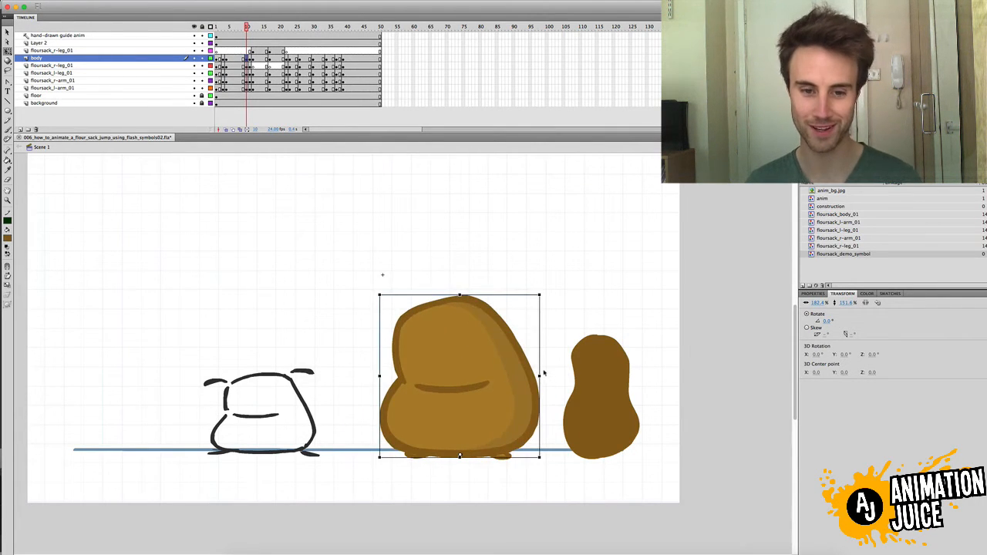
pyautogui.press('super+z')
pyautogui.press('super+z')
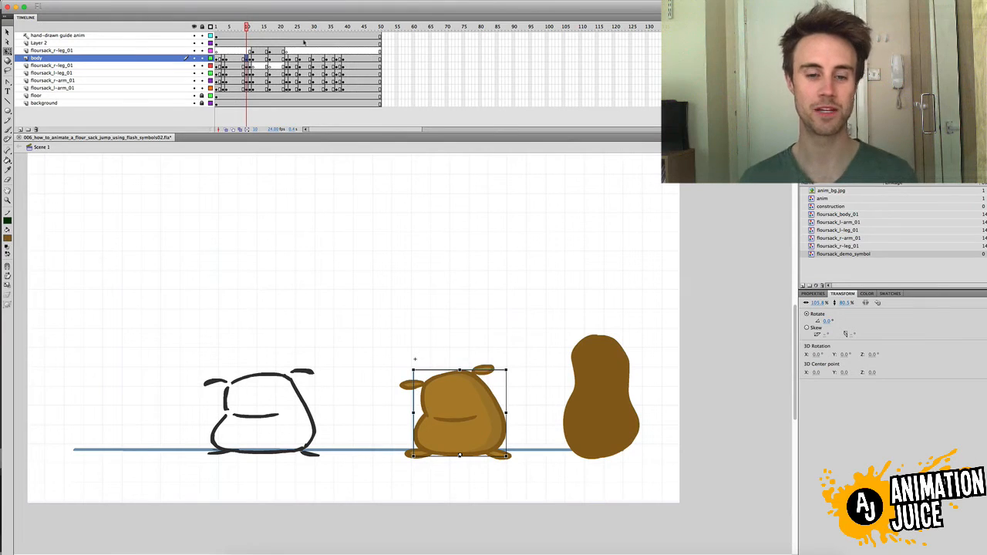
# Try stretching the body instance upward to 150% height, make a second trial adjustment at its top edge, and undo each one
pyautogui.moveTo(459, 370); pyautogui.dragTo(460, 297)
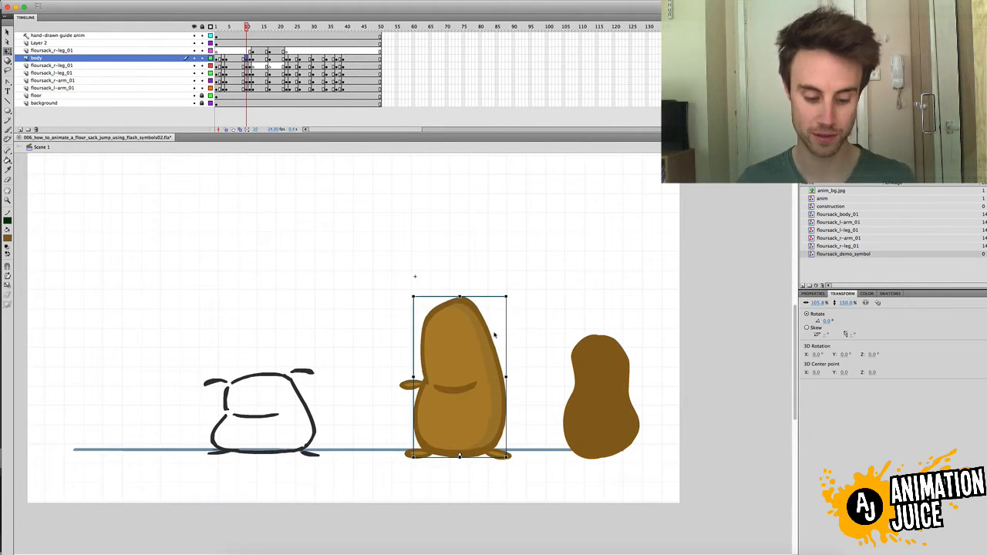
pyautogui.press('super+z')
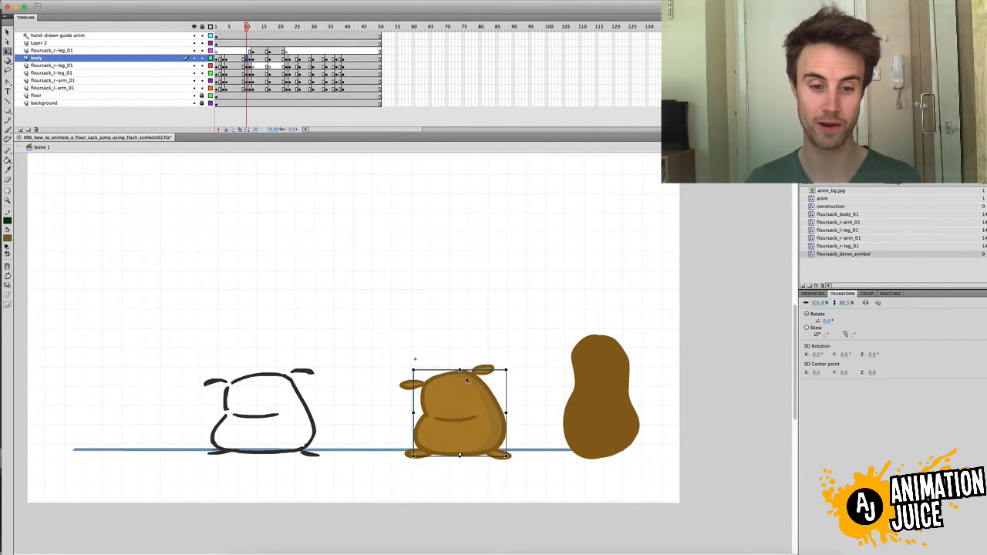
pyautogui.moveTo(460, 370); pyautogui.dragTo(479, 375)
pyautogui.press('super+z')
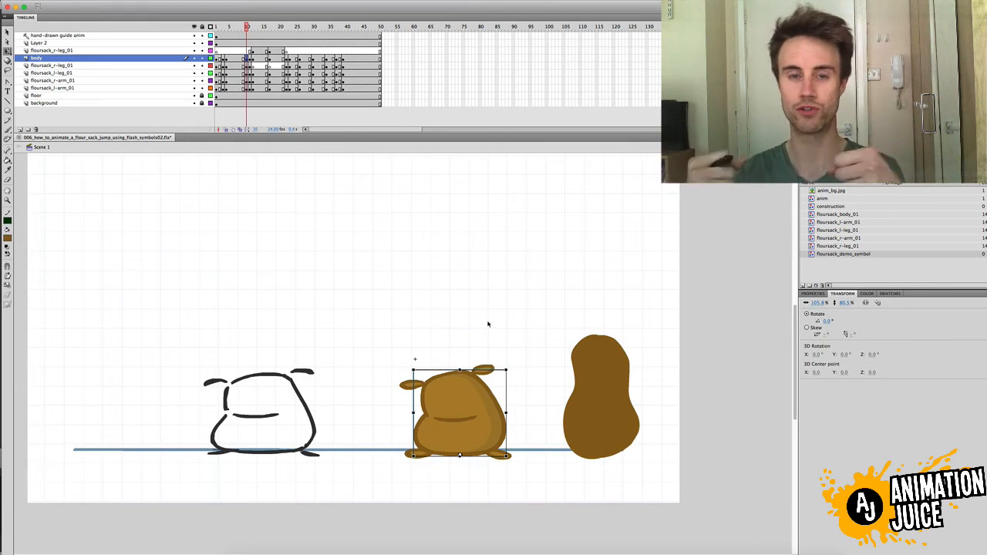
# Reselect the body instance, try stretching it to about 135% height and widening it, undo both changes, and deselect it
pyautogui.click(415, 360)
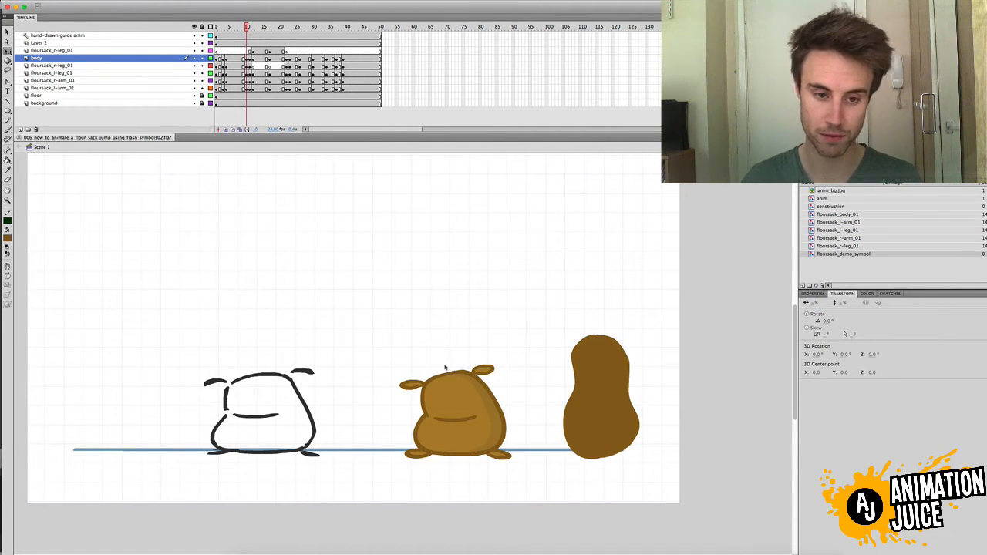
pyautogui.click(465, 383)
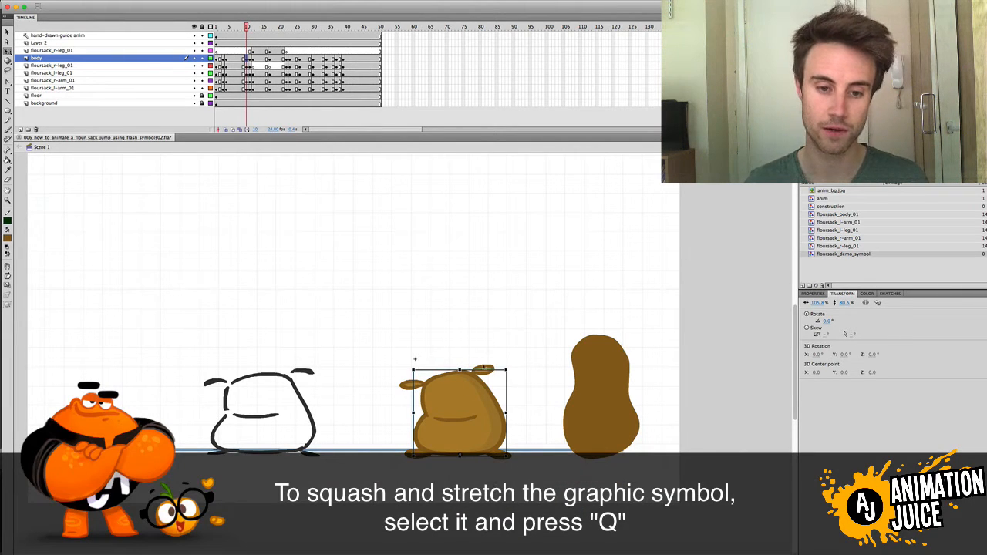
pyautogui.moveTo(459, 369); pyautogui.dragTo(460, 312)
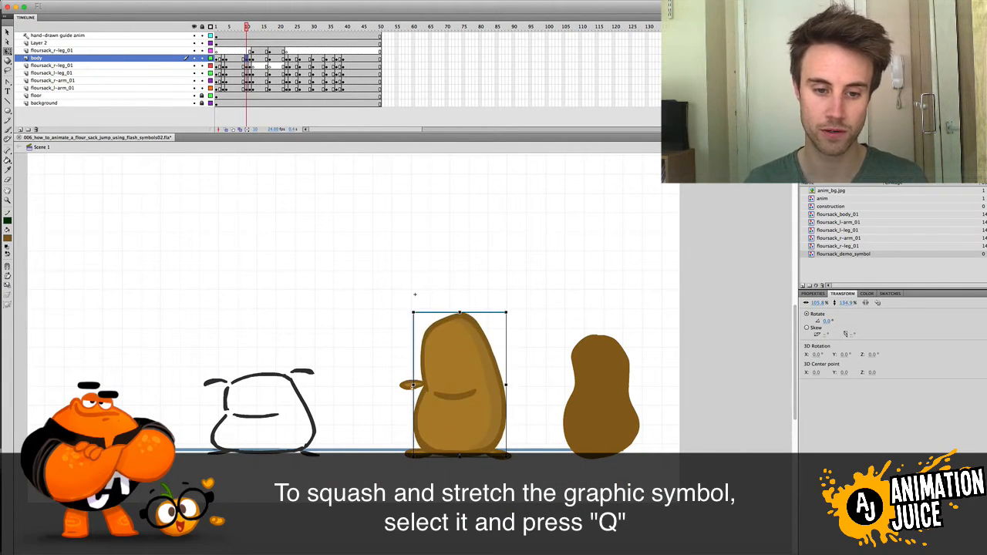
pyautogui.moveTo(413, 384); pyautogui.dragTo(388, 385)
pyautogui.hotkey('ctrl', 'z')
pyautogui.hotkey('ctrl', 'z')
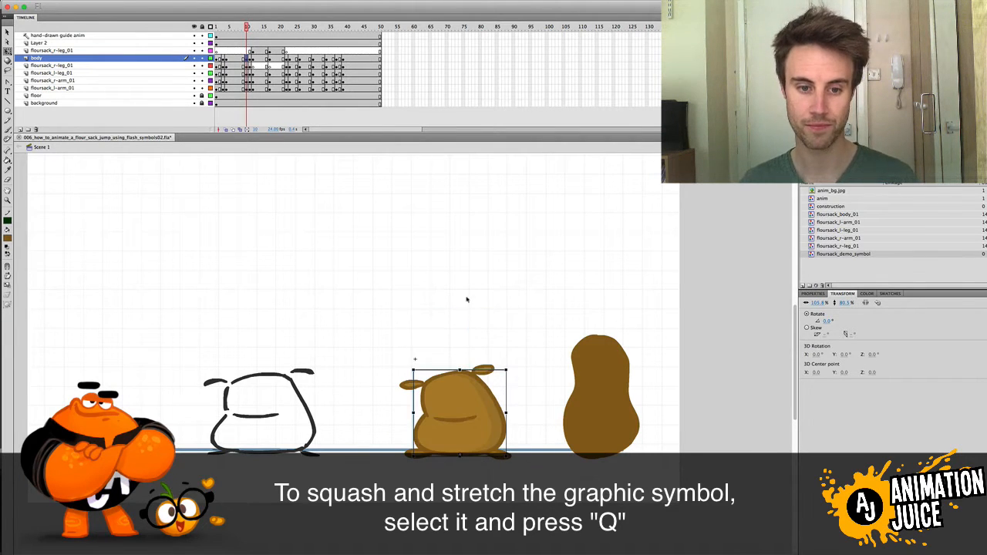
pyautogui.click(465, 298)
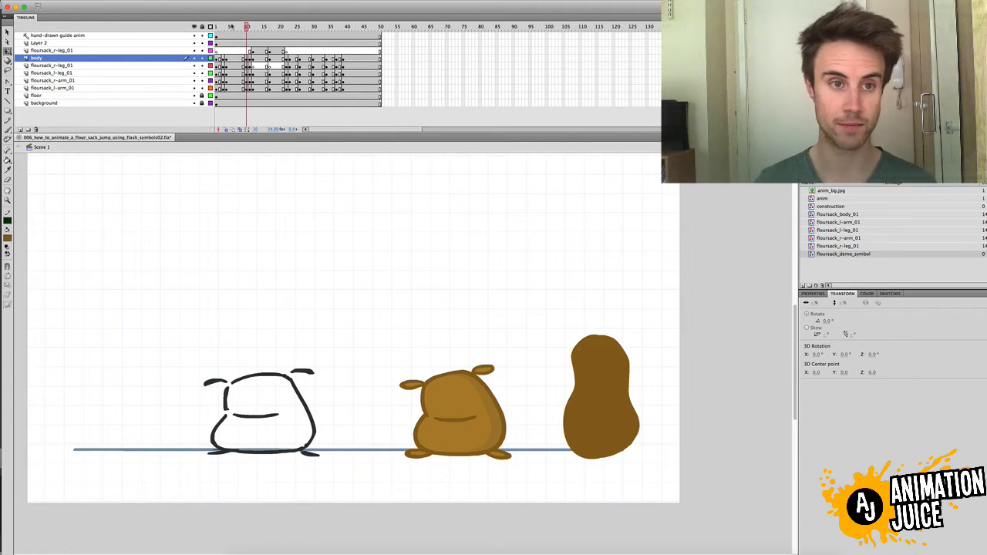
# On frame 11, check the body instance's first-frame setting, the matching drawing inside its symbol, and its scale in Scene 1
pyautogui.moveTo(247, 27); pyautogui.dragTo(247, 27)
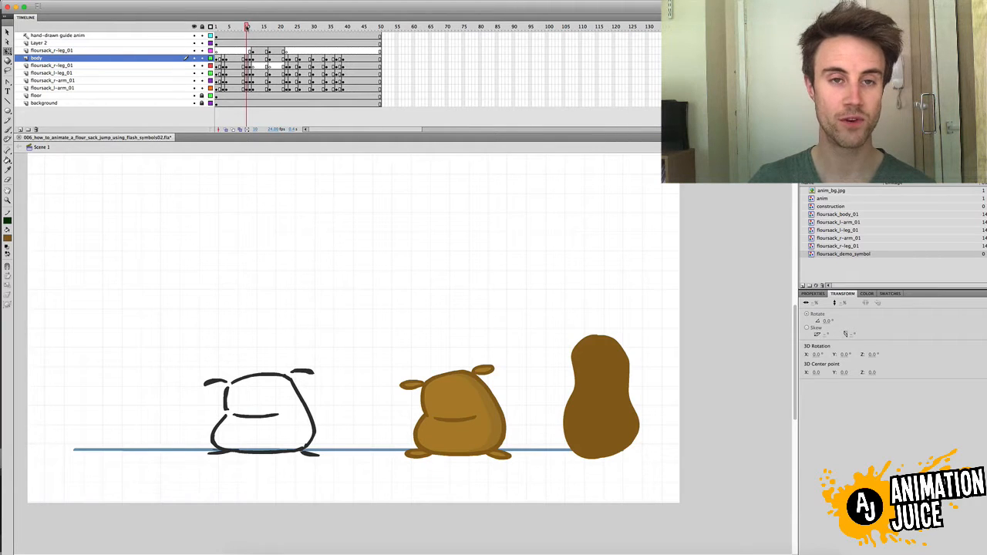
pyautogui.moveTo(246, 27); pyautogui.dragTo(249, 27)
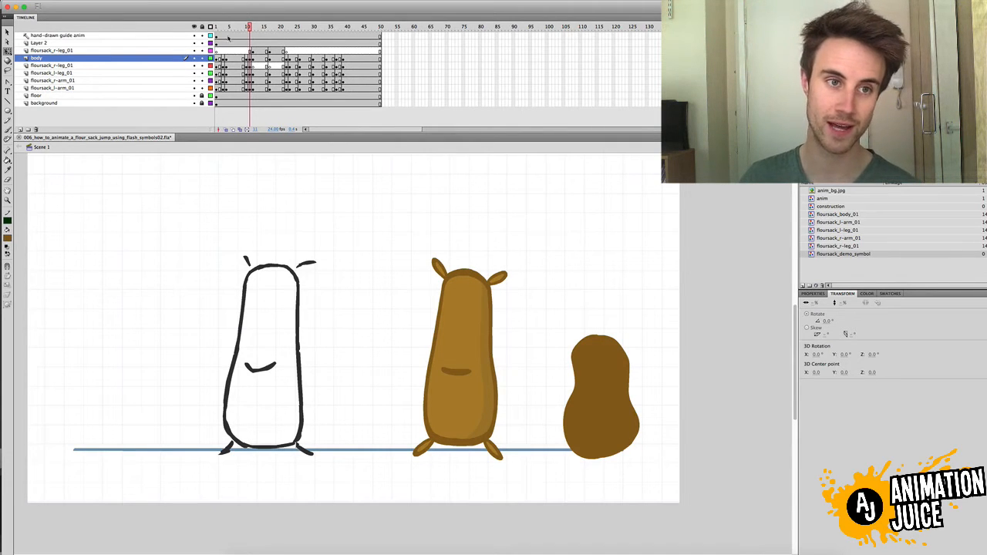
pyautogui.click(465, 308)
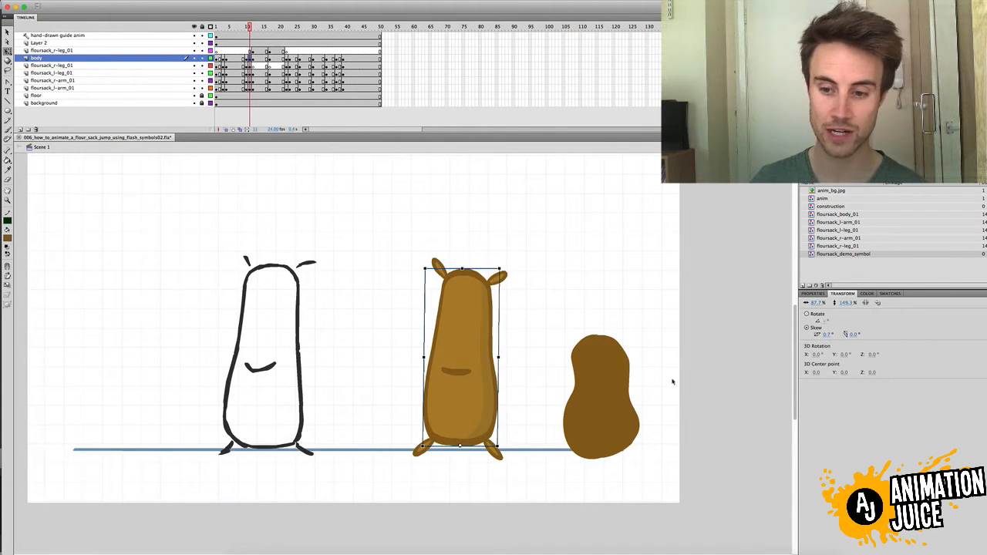
pyautogui.click(817, 295)
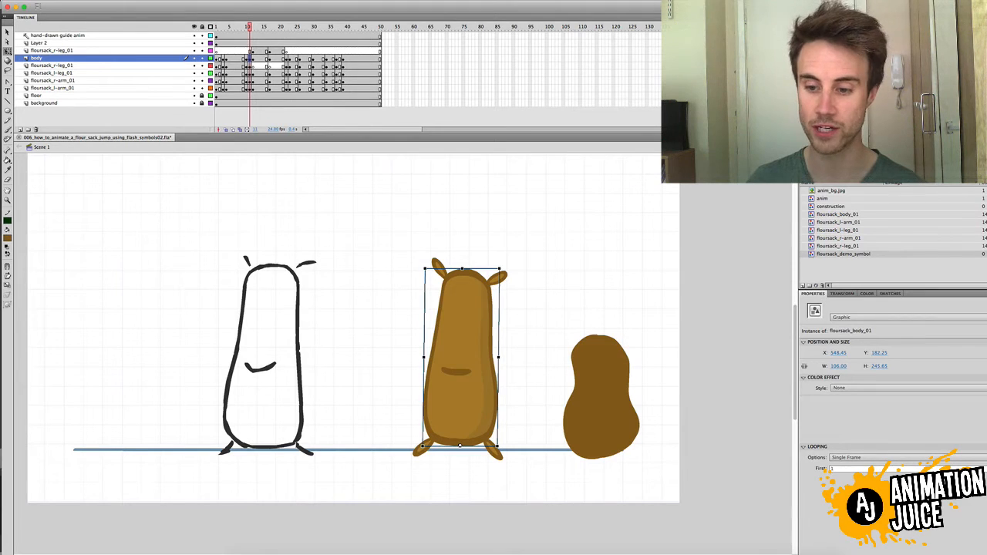
pyautogui.click(848, 469)
pyautogui.doubleClick(456, 304)
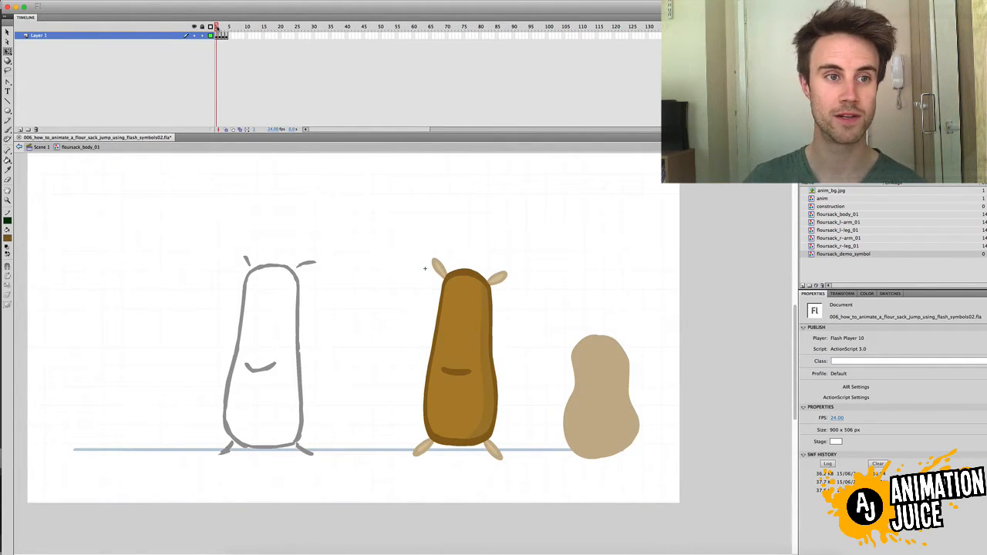
pyautogui.click(41, 146)
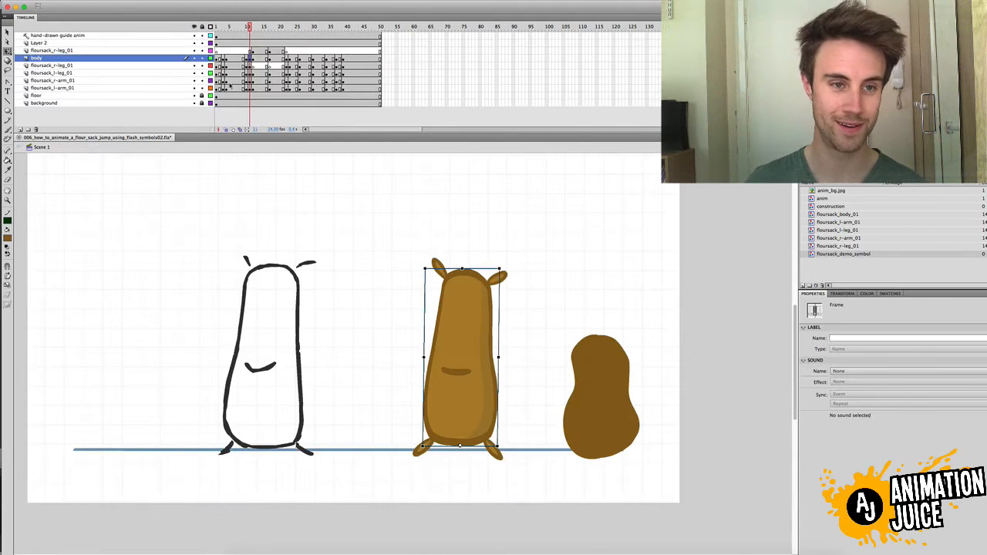
pyautogui.click(834, 293)
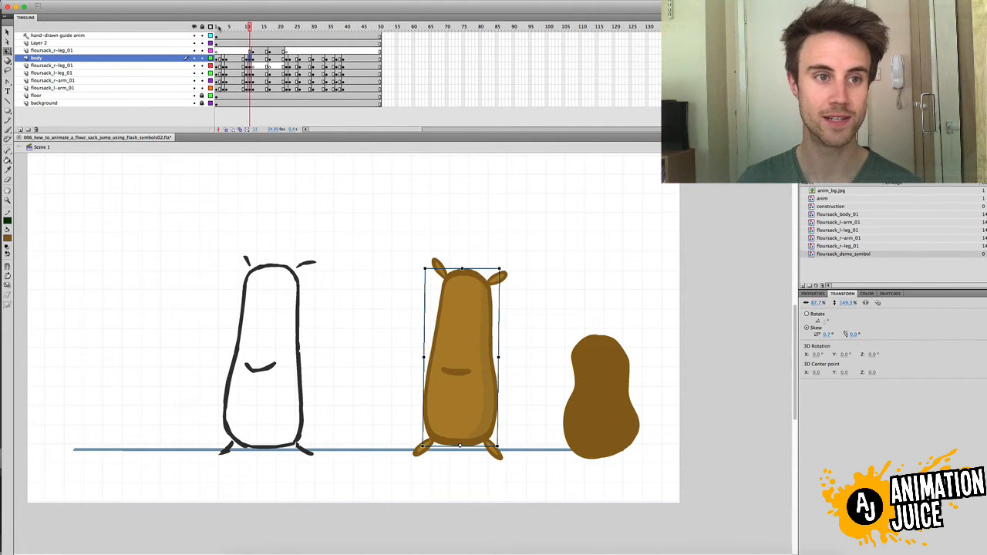
# Copy the body instance on frame 1 and go to frame 11 of the upper floursack_r-leg_01 layer
pyautogui.click(220, 28)
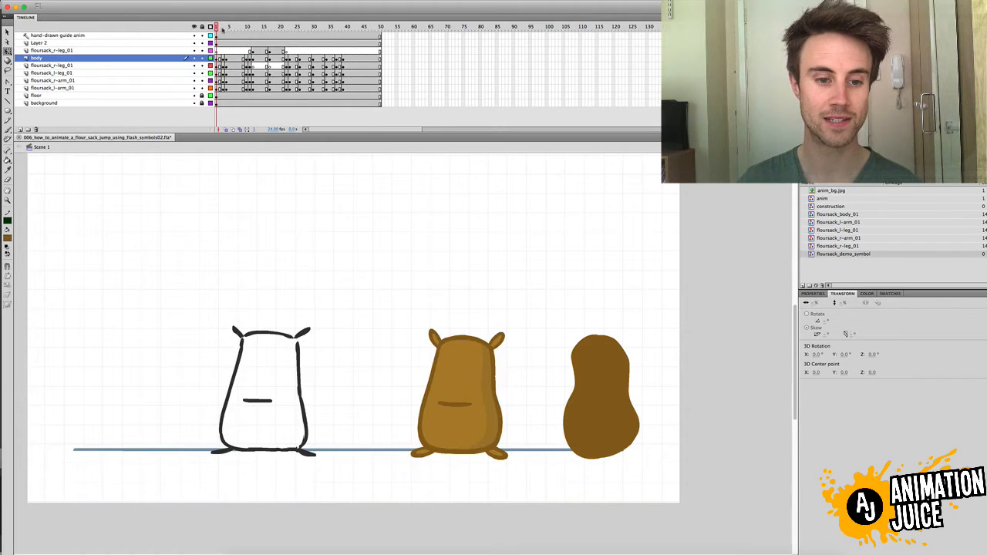
pyautogui.click(468, 357)
pyautogui.click(248, 51)
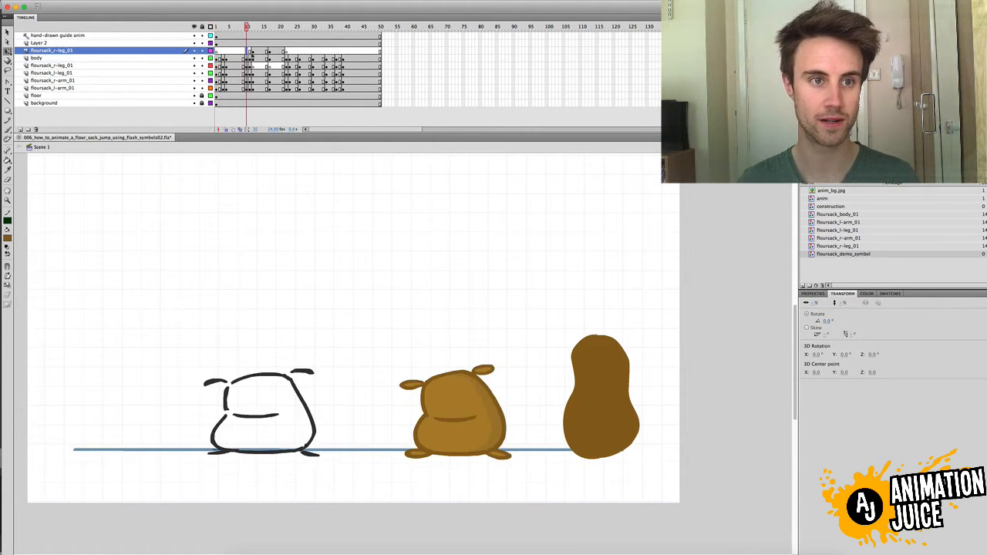
pyautogui.click(252, 52)
pyautogui.click(247, 52)
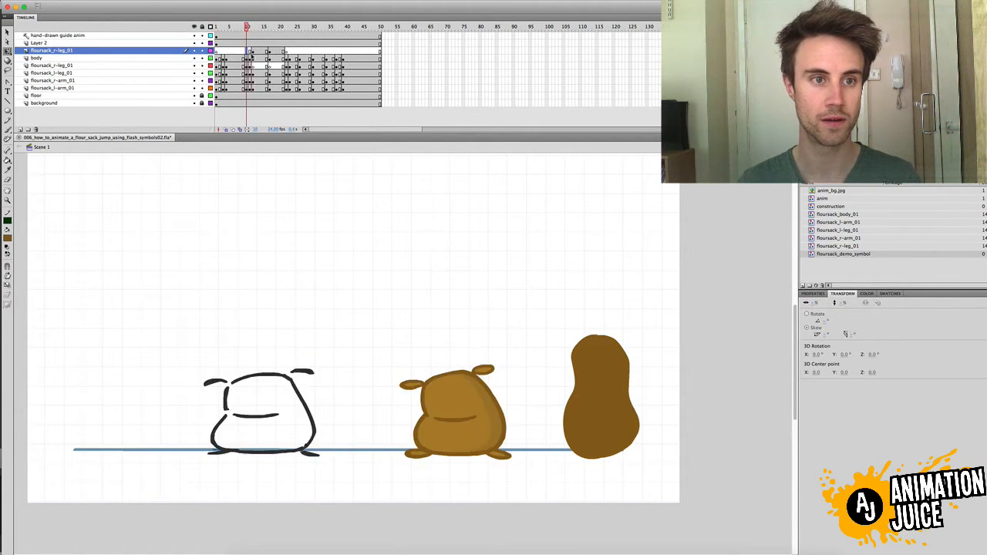
pyautogui.click(250, 51)
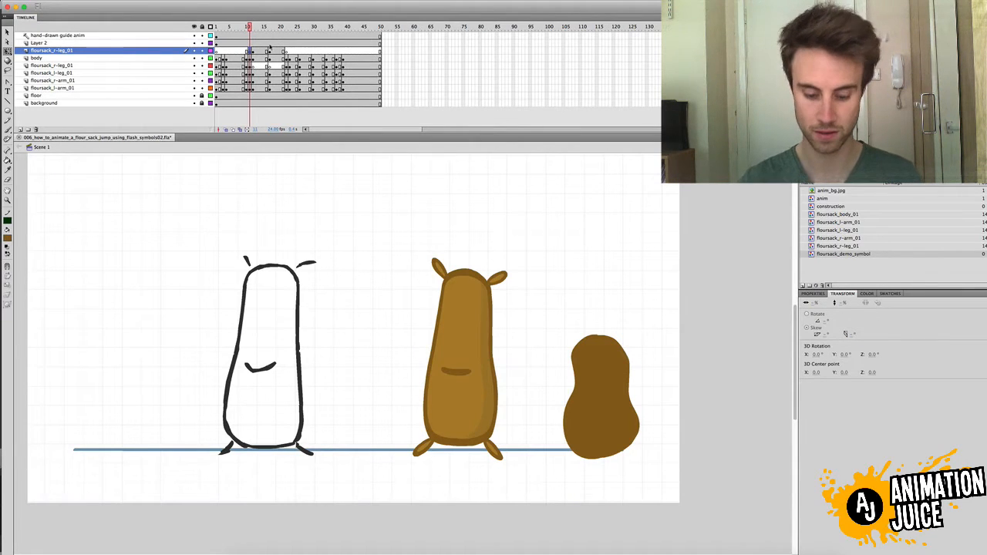
# Paste the body copy between the guide and the sack, and stretch it to about 151% height and 89% width
pyautogui.hotkey('ctrl', 'v')
pyautogui.moveTo(409, 329); pyautogui.dragTo(368, 335)
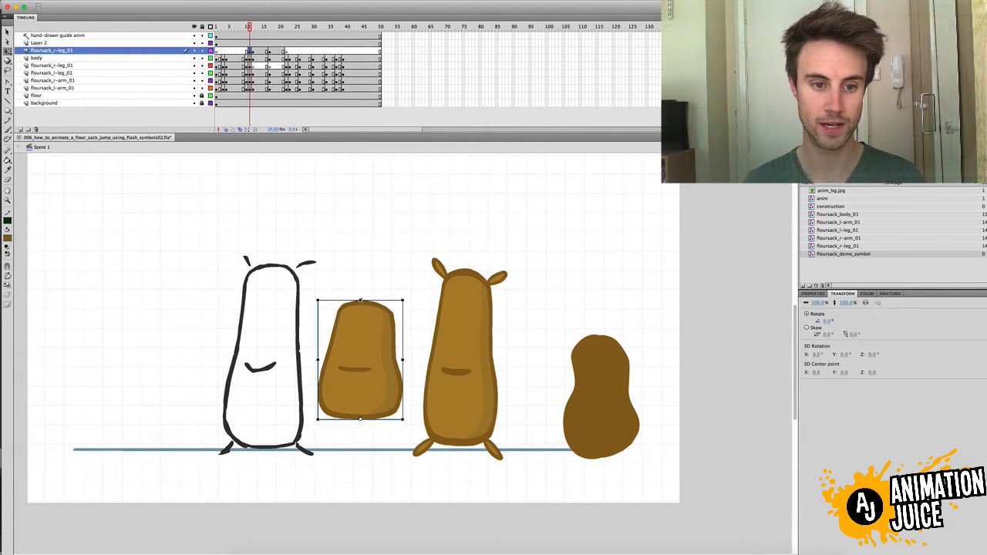
pyautogui.moveTo(359, 300); pyautogui.dragTo(360, 269)
pyautogui.moveTo(316, 357); pyautogui.dragTo(321, 357)
pyautogui.moveTo(367, 334); pyautogui.dragTo(375, 330)
pyautogui.click(473, 240)
# Inspect frame 1 inside the pasted body copy's symbol, and delete the copy from Scene 1
pyautogui.doubleClick(379, 314)
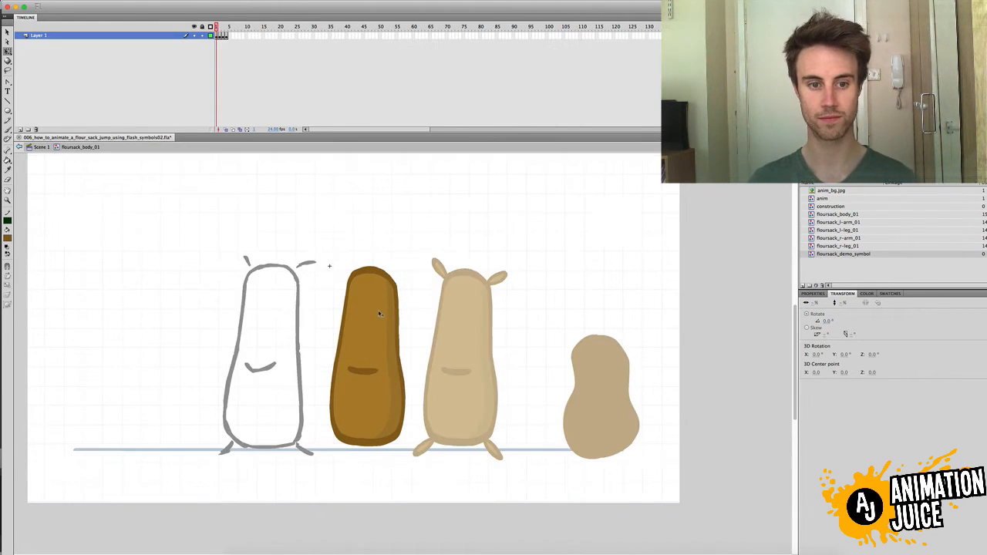
pyautogui.click(217, 37)
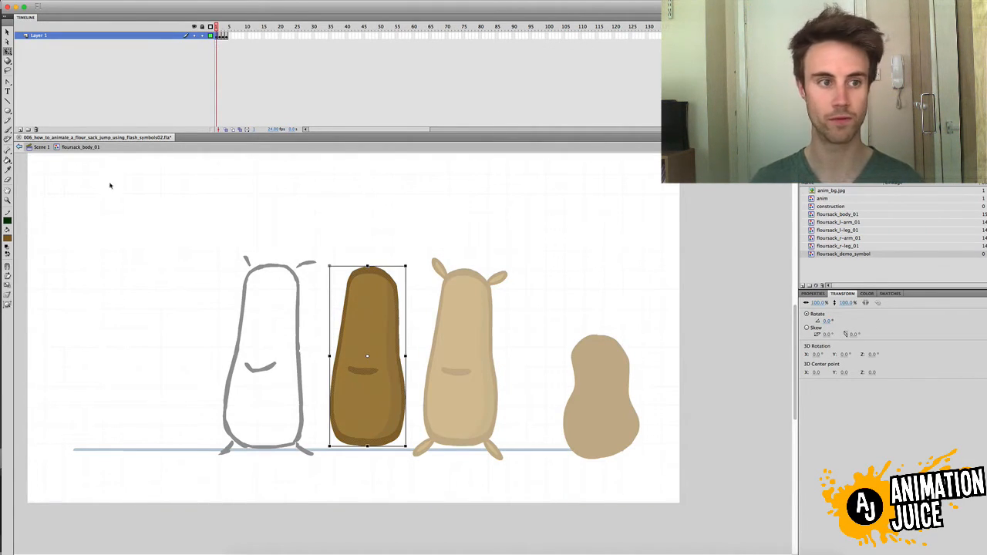
pyautogui.click(40, 146)
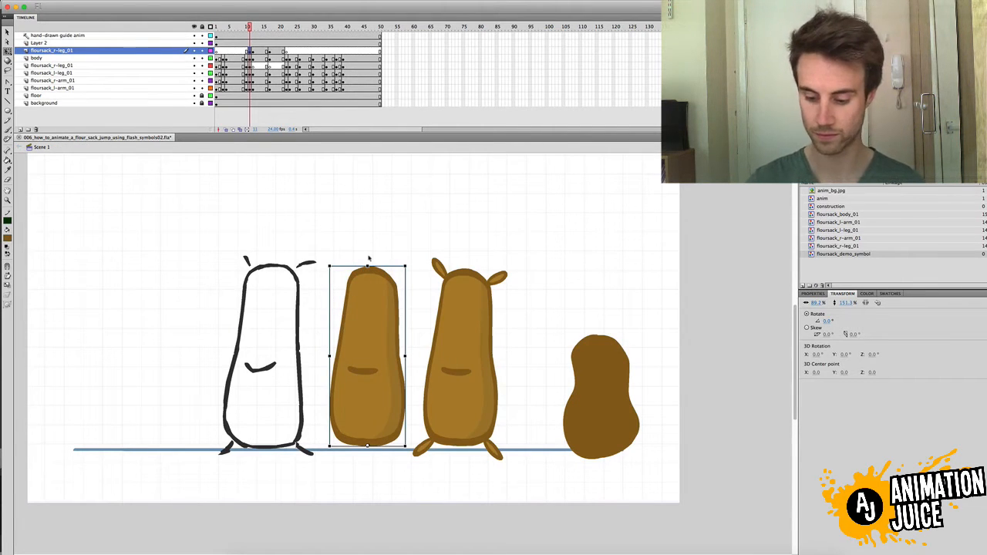
pyautogui.press('Delete')
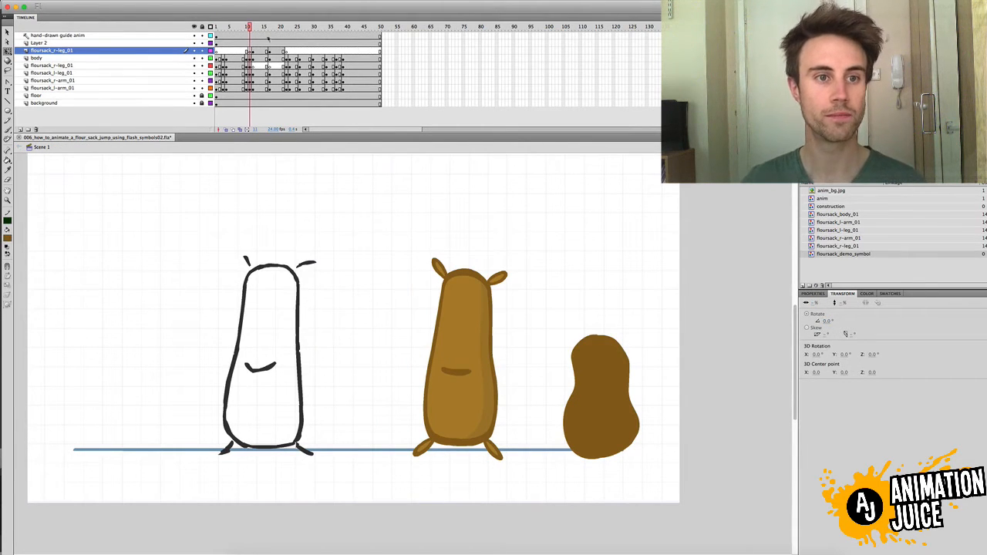
# On frame 12, compare frames 2 and 3 inside the body symbol, and check the instance's first-frame setting back in Scene 1
pyautogui.moveTo(250, 28); pyautogui.dragTo(253, 28)
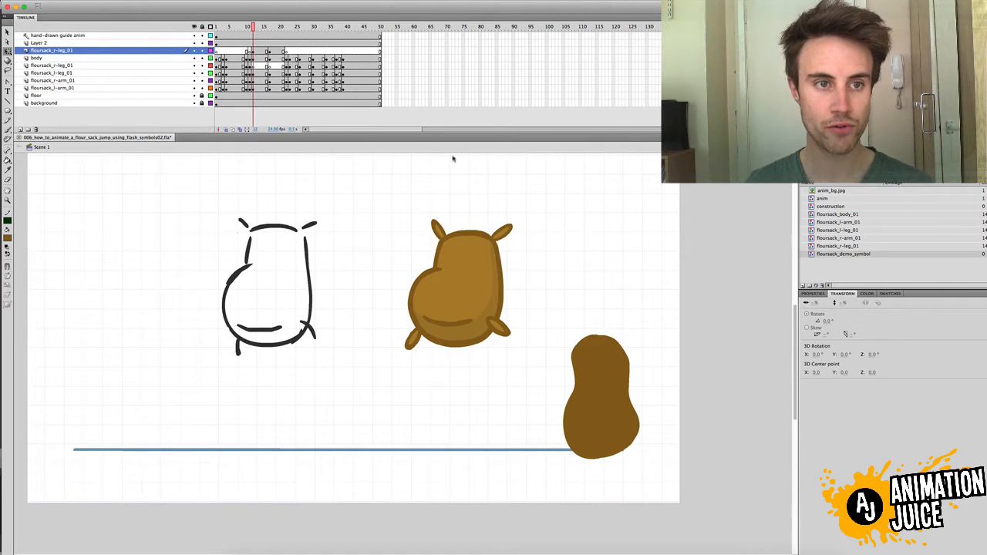
pyautogui.doubleClick(468, 283)
pyautogui.click(418, 205)
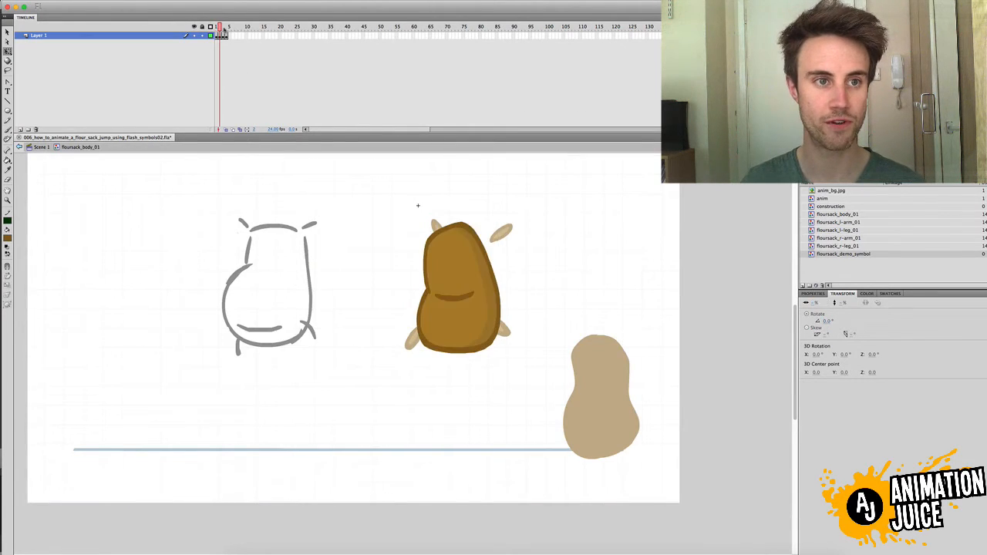
pyautogui.moveTo(224, 30); pyautogui.dragTo(223, 28)
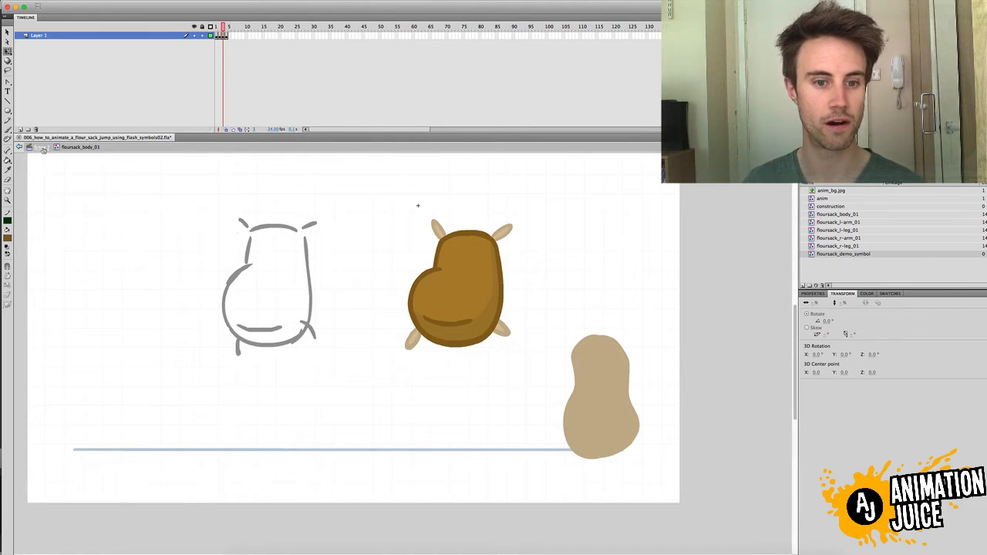
pyautogui.moveTo(395, 222); pyautogui.dragTo(540, 382)
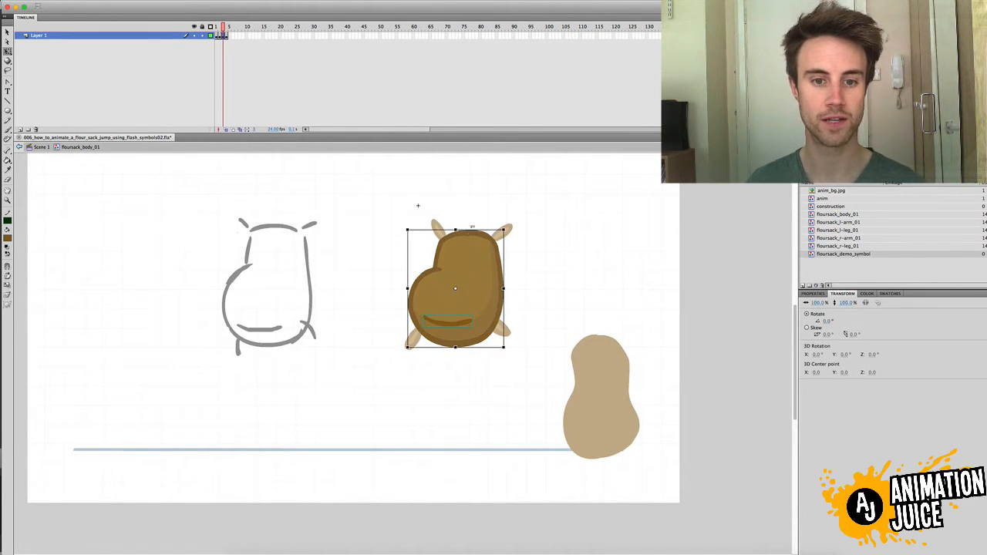
pyautogui.click(41, 147)
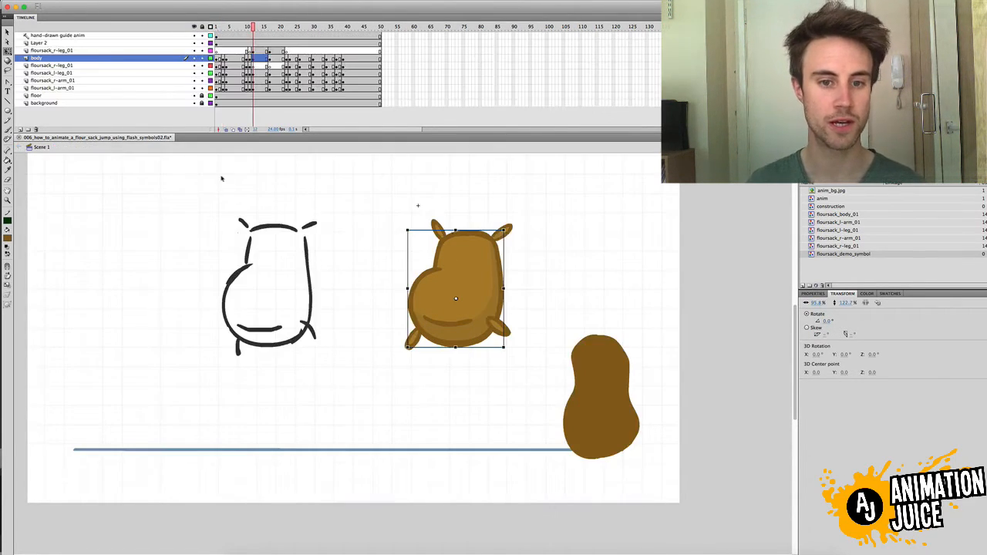
pyautogui.click(813, 294)
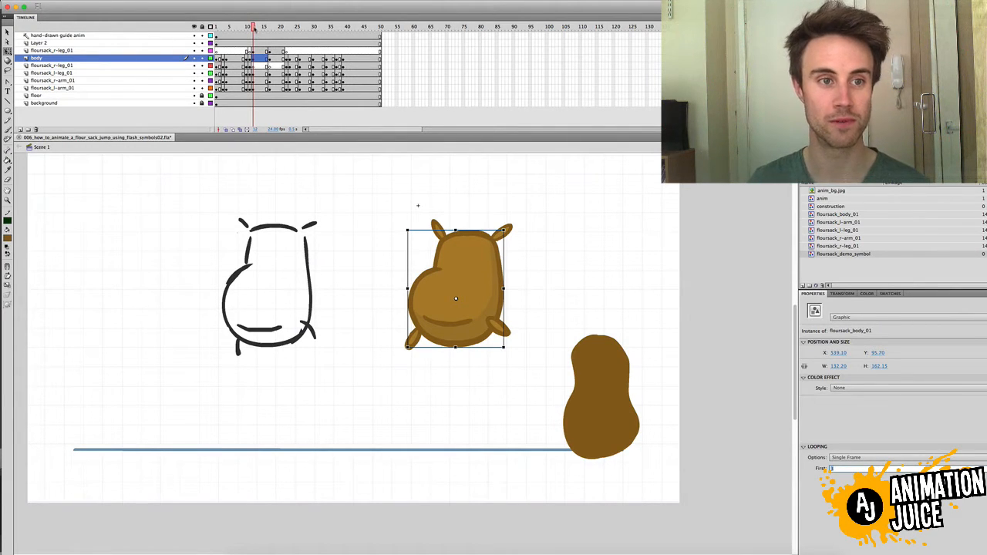
# Step through the timeline from frame 12 to frame 17 and check the body instance's looping and size settings there
pyautogui.press('.')
pyautogui.press('.')
pyautogui.press('.')
pyautogui.press('.')
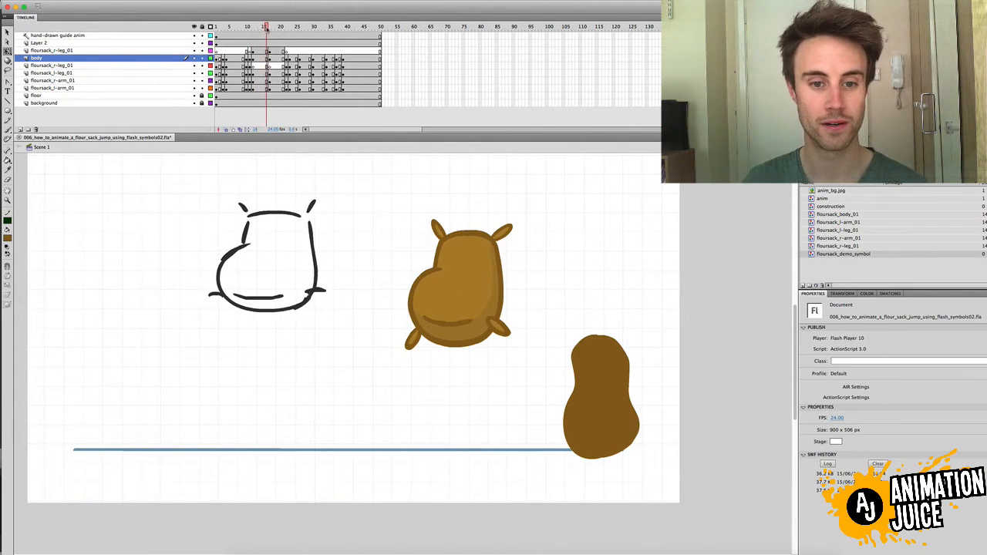
pyautogui.press('.')
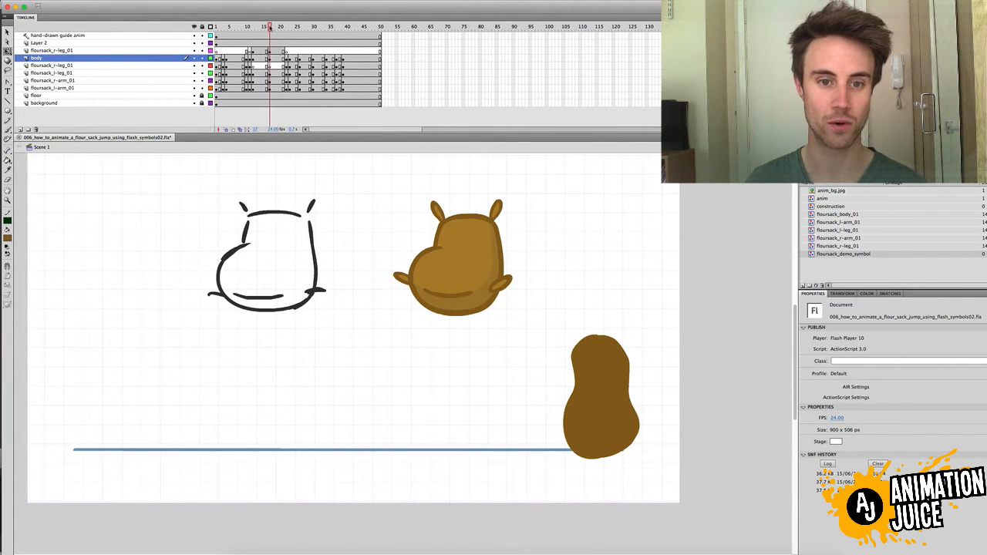
pyautogui.moveTo(270, 28); pyautogui.dragTo(269, 27)
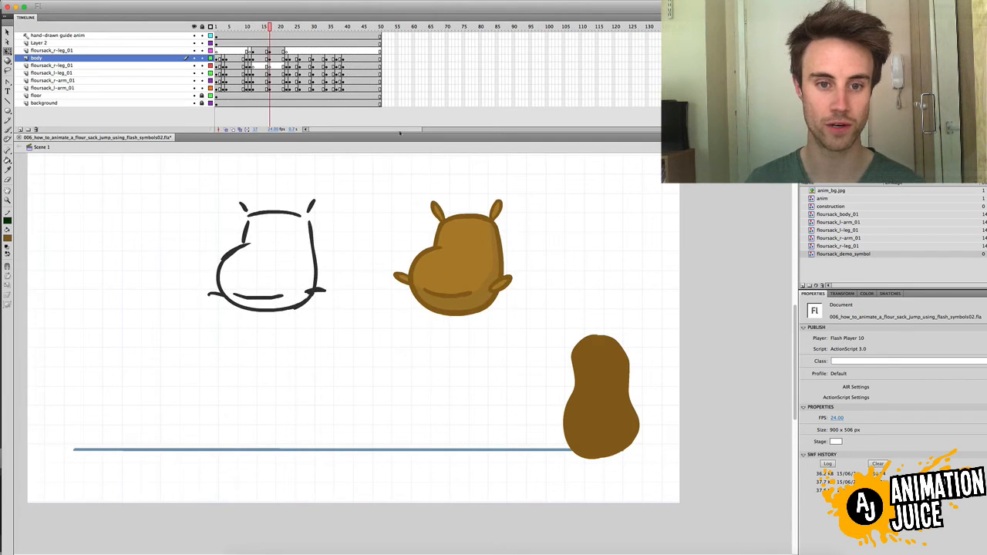
pyautogui.click(491, 270)
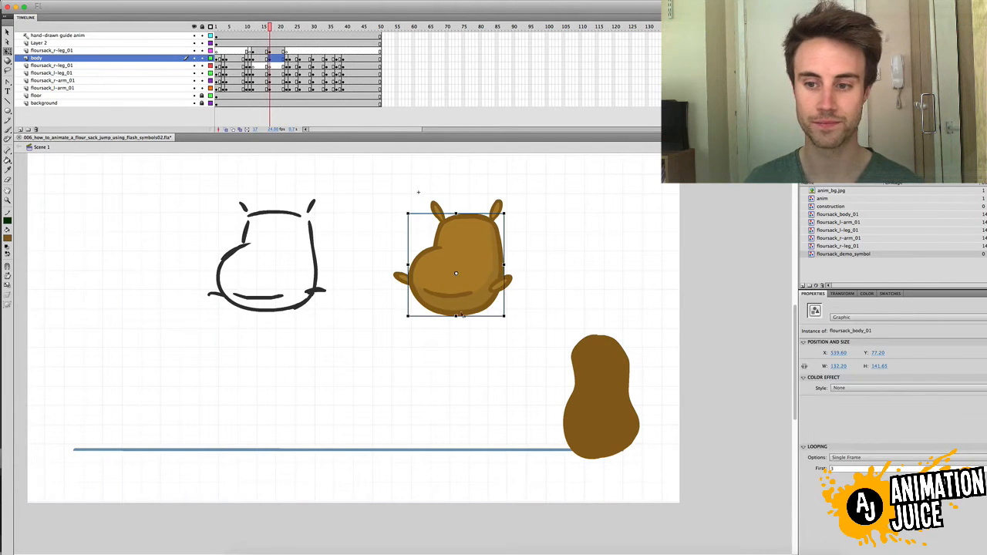
# On frame 22, check the body instance's settings, inspect frame 4 inside its symbol, and return to Scene 1
pyautogui.click(286, 28)
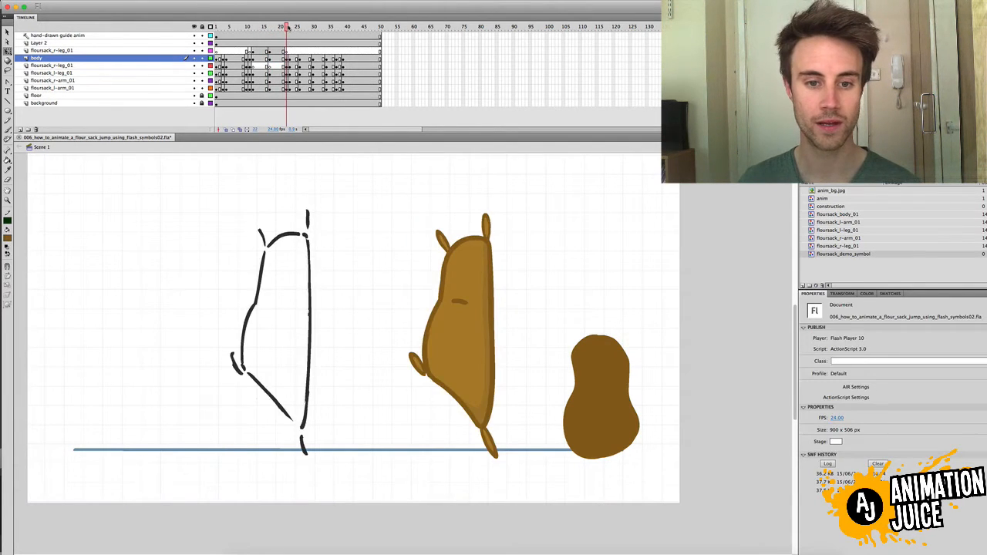
pyautogui.moveTo(288, 28); pyautogui.dragTo(287, 28)
pyautogui.click(470, 345)
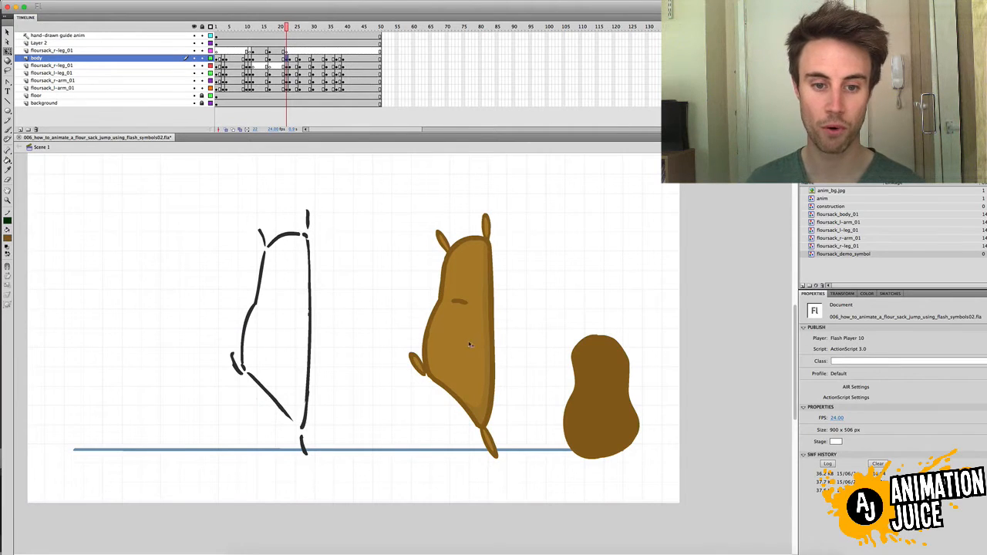
pyautogui.click(470, 344)
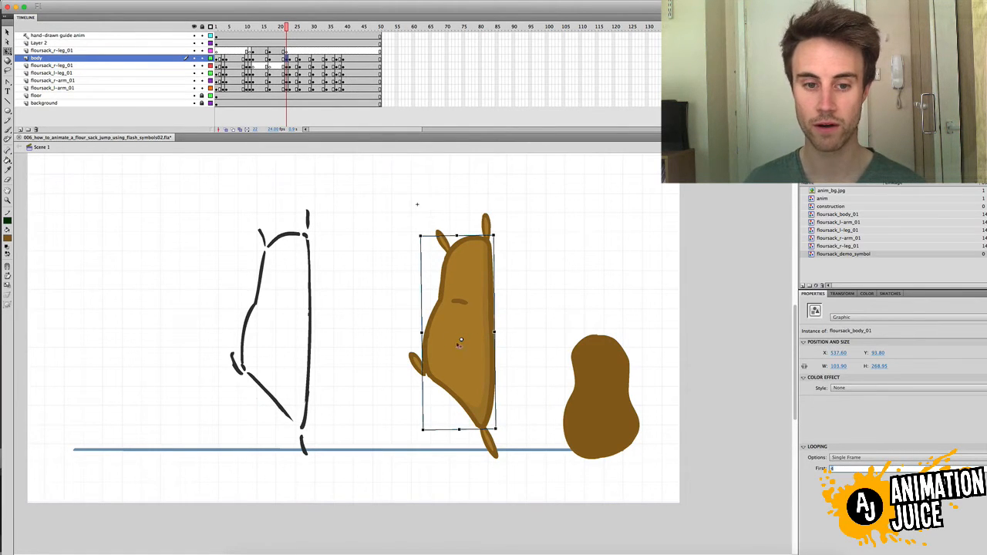
pyautogui.doubleClick(476, 336)
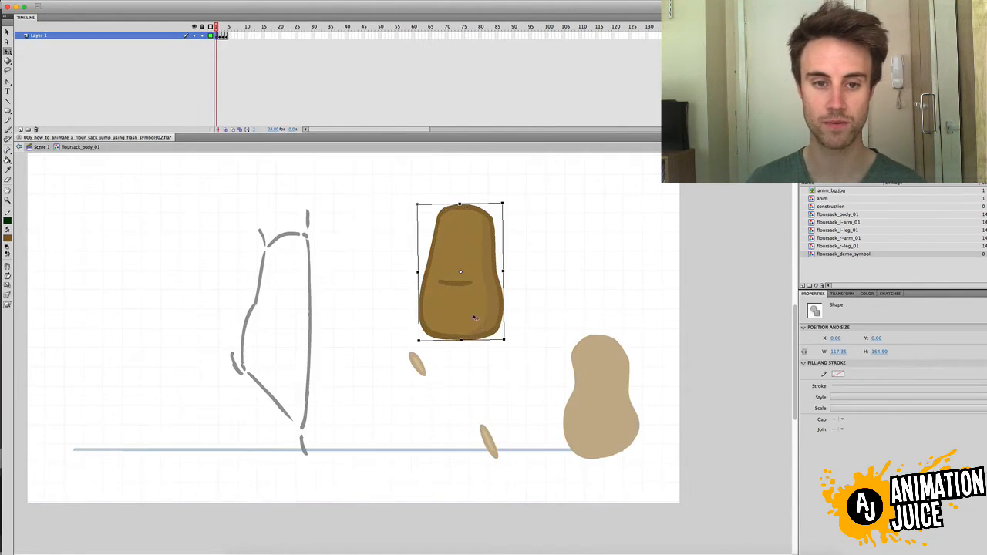
pyautogui.click(232, 27)
pyautogui.moveTo(390, 218); pyautogui.dragTo(507, 436)
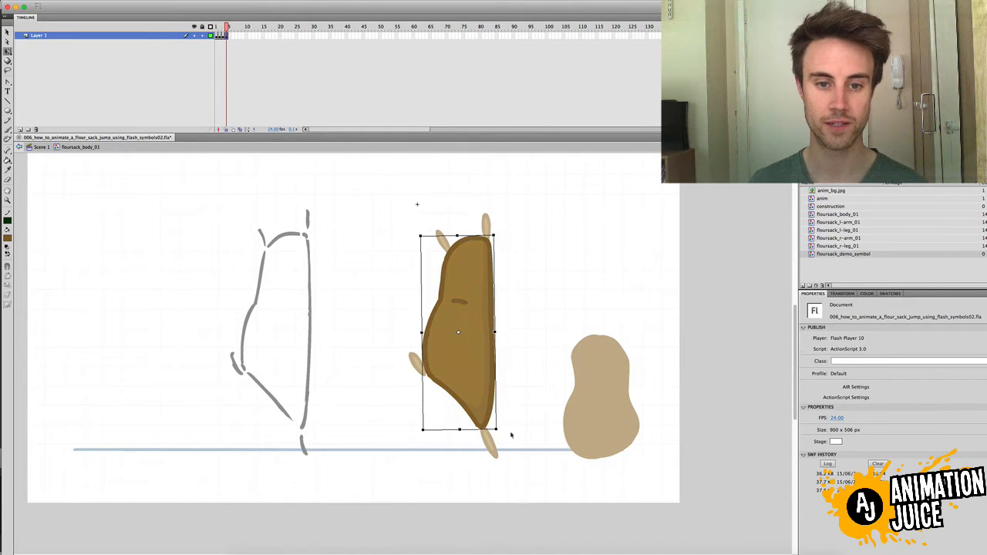
pyautogui.click(41, 148)
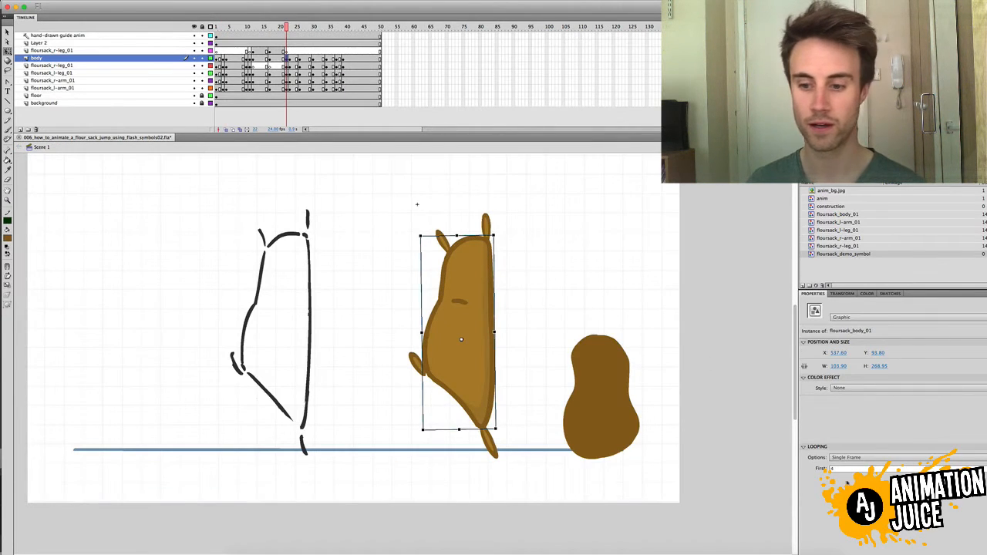
# Cycle the frame 22 body instance's first-frame setting through its drawings from 1 up to 4, and deselect it
pyautogui.moveTo(841, 468); pyautogui.dragTo(791, 468)
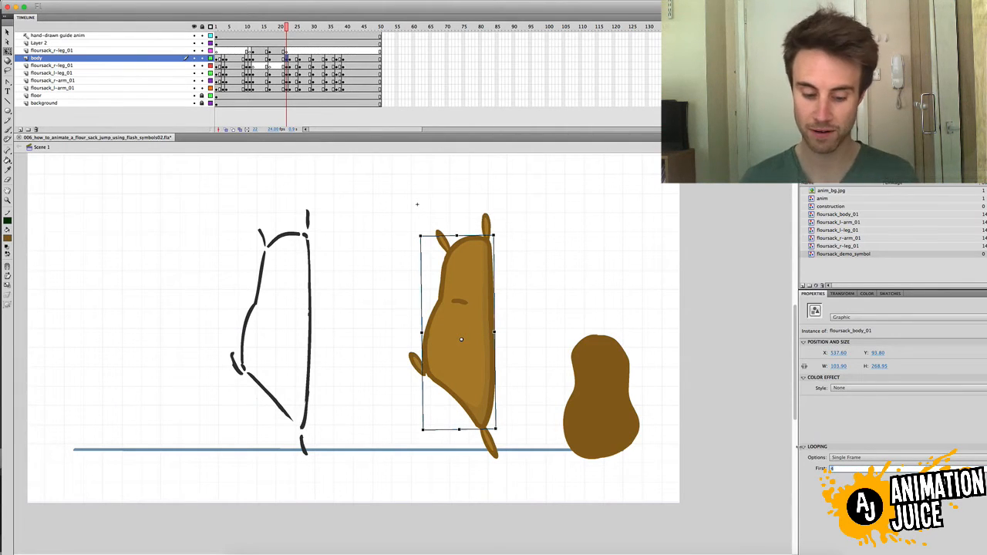
pyautogui.press('Return')
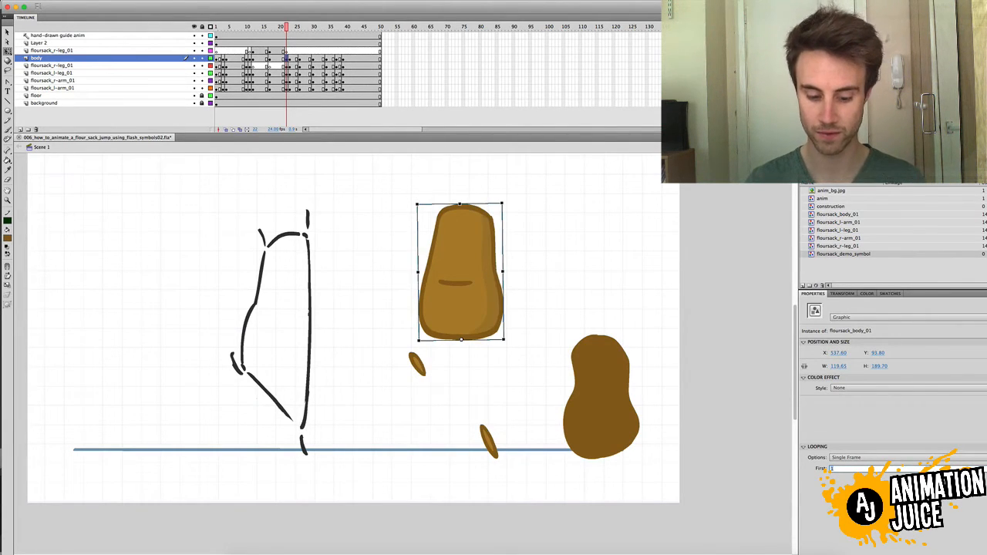
pyautogui.press('Return')
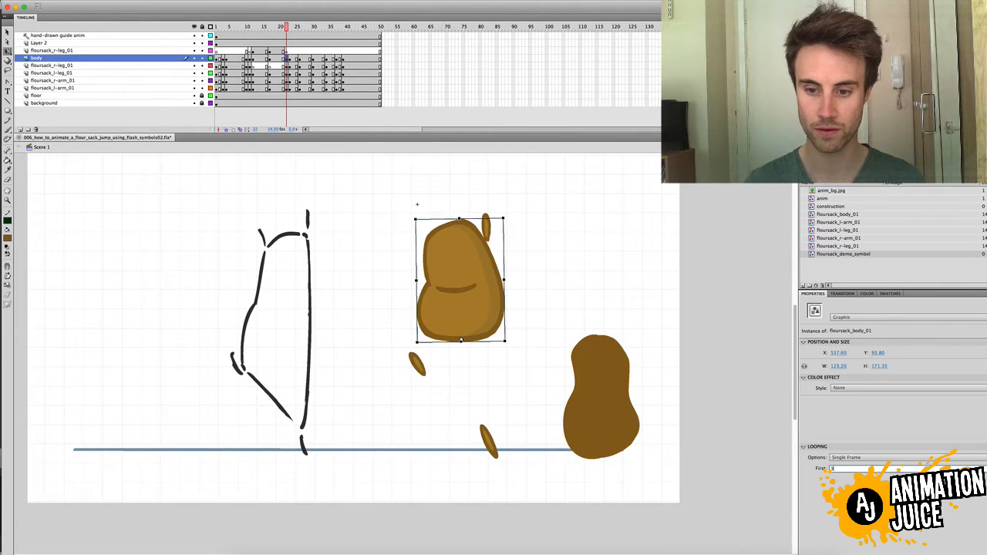
pyautogui.write('3')
pyautogui.press('Return')
pyautogui.write('4')
pyautogui.press('Return')
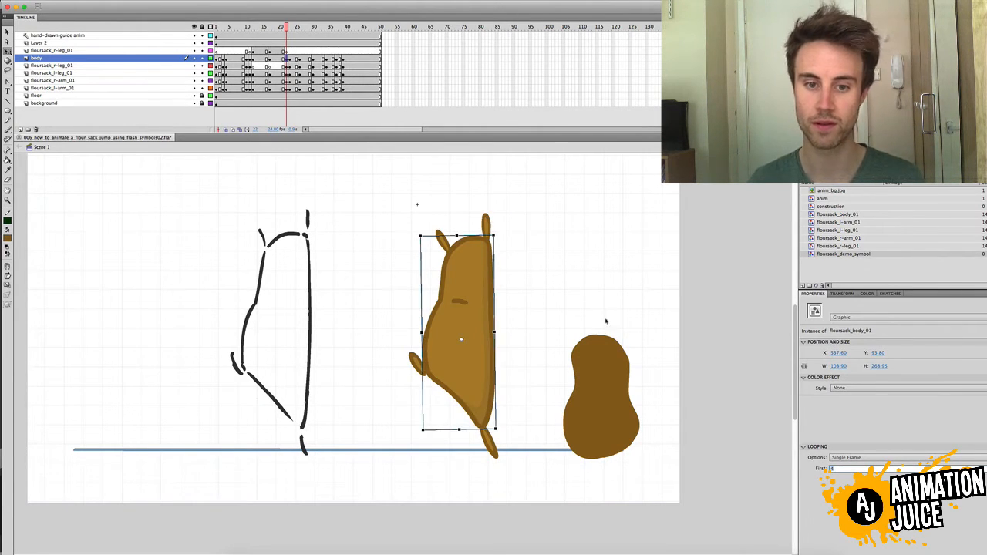
pyautogui.click(588, 304)
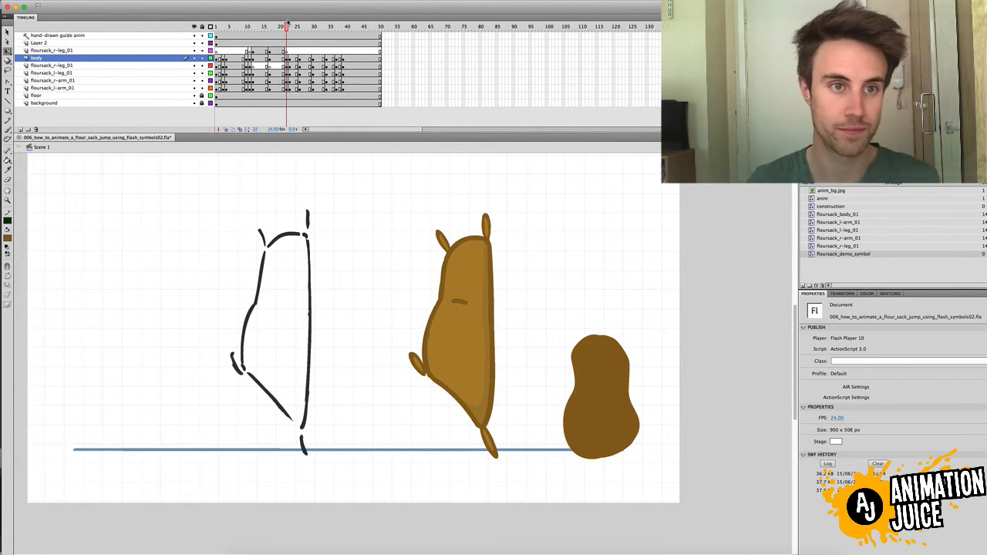
# Compare the body instance's scale and skew values between frames 23 and 26
pyautogui.click(290, 26)
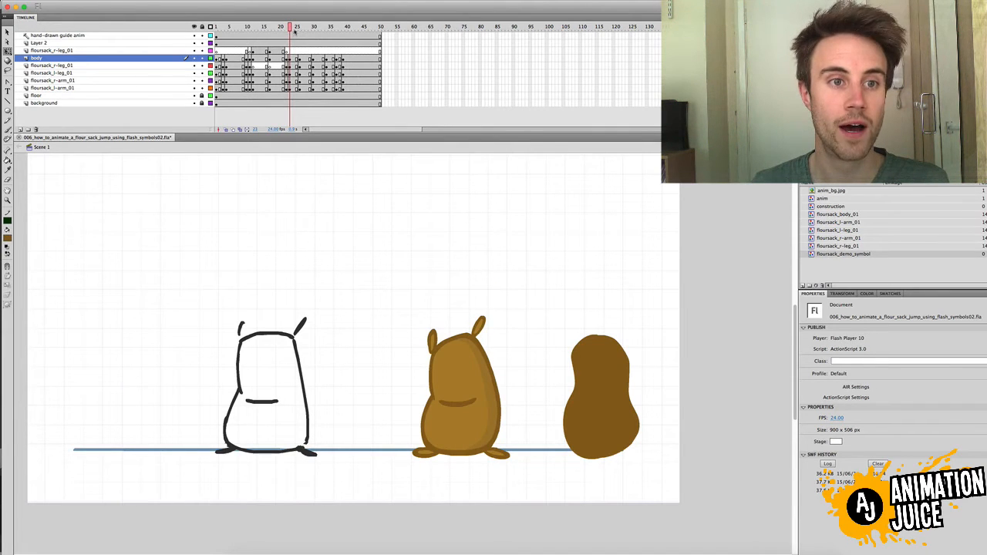
pyautogui.click(493, 382)
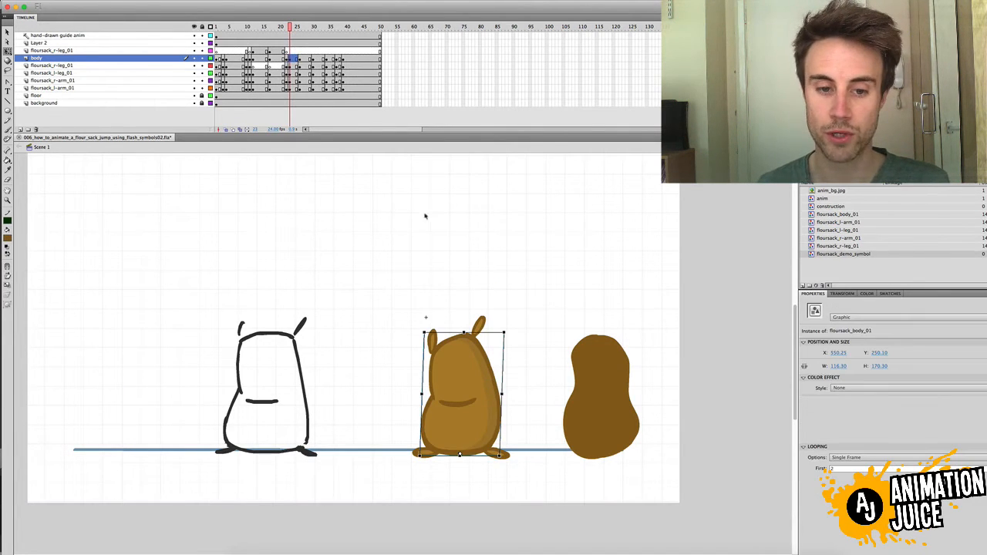
pyautogui.click(841, 294)
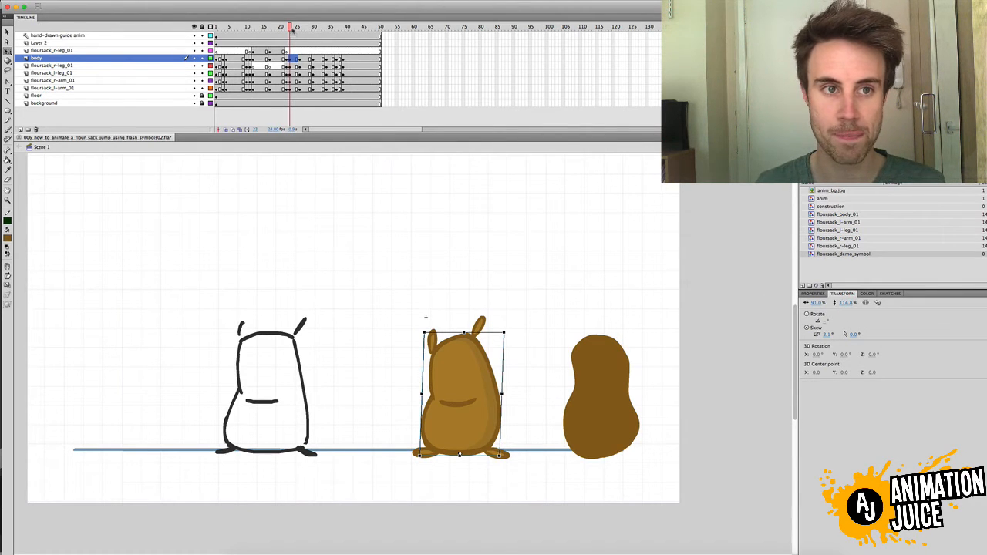
pyautogui.moveTo(291, 28); pyautogui.dragTo(299, 28)
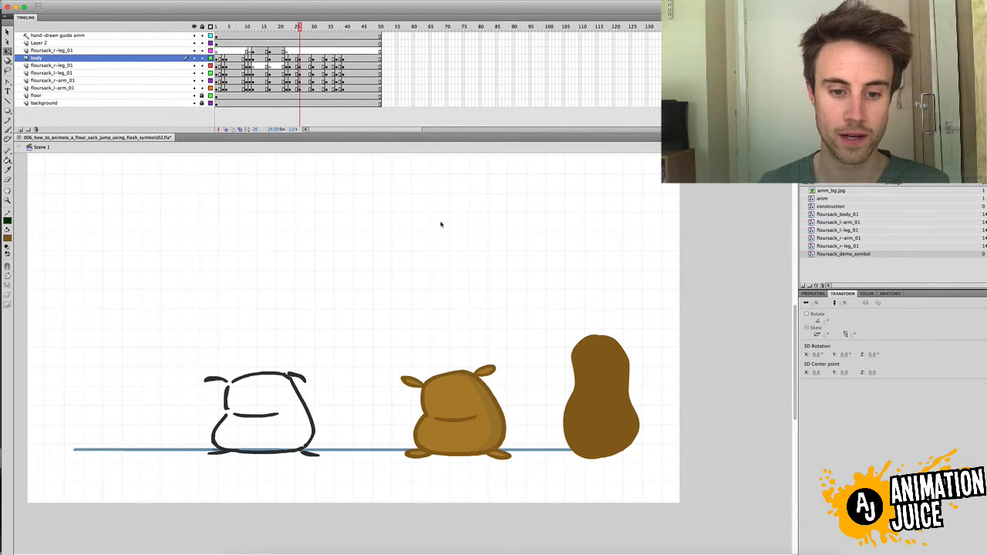
pyautogui.click(499, 416)
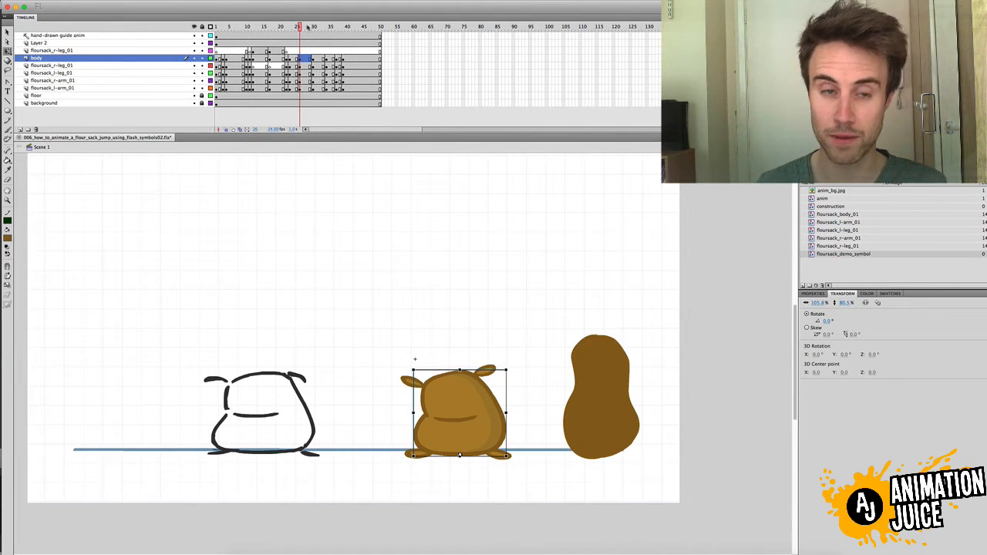
pyautogui.moveTo(300, 29); pyautogui.dragTo(290, 29)
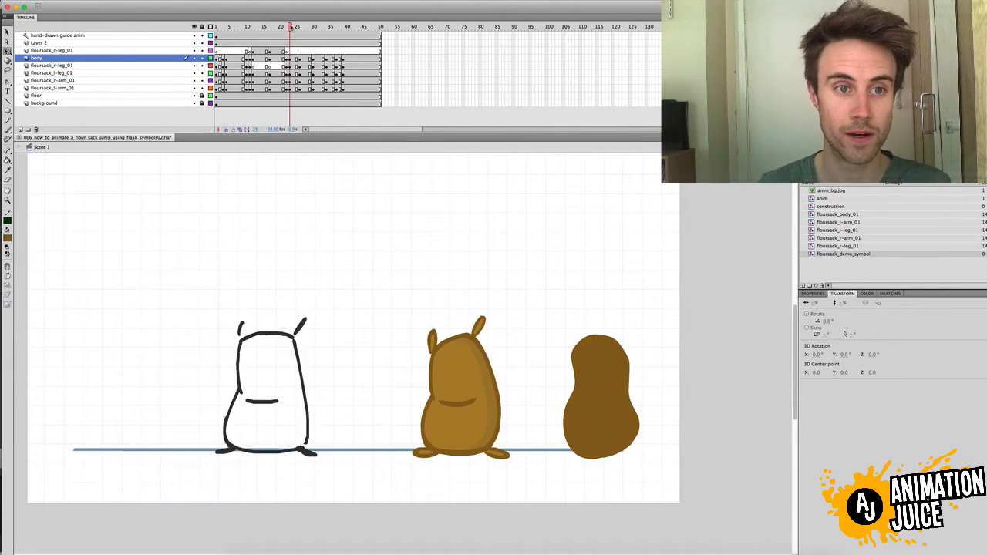
pyautogui.click(498, 370)
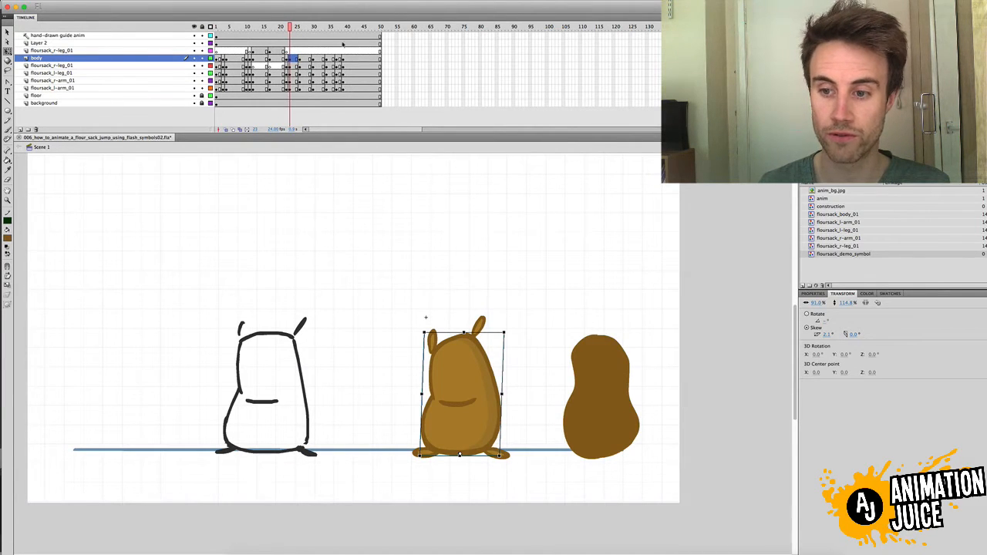
pyautogui.moveTo(291, 29); pyautogui.dragTo(300, 28)
pyautogui.click(500, 397)
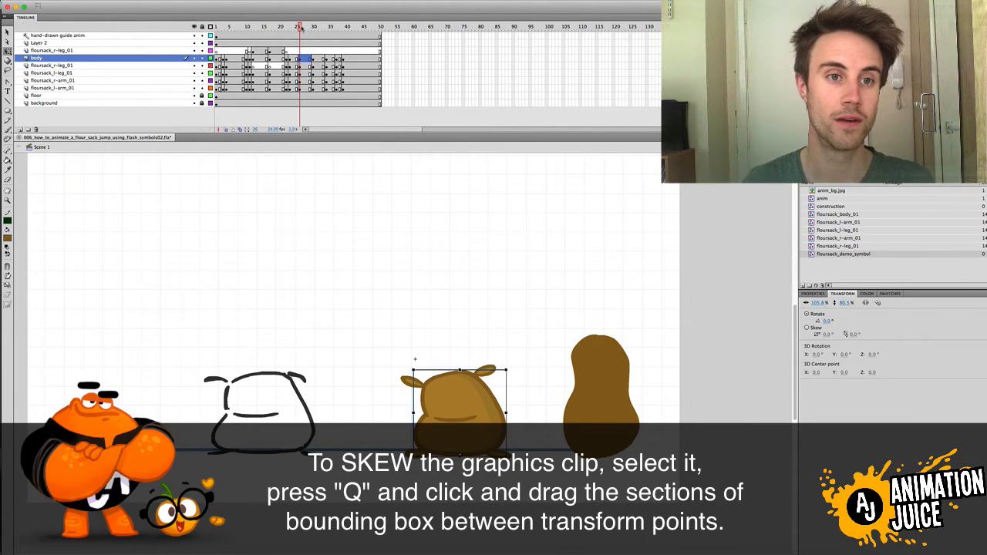
# Check the body instance's transform values and properties on frame 30
pyautogui.moveTo(300, 27); pyautogui.dragTo(313, 27)
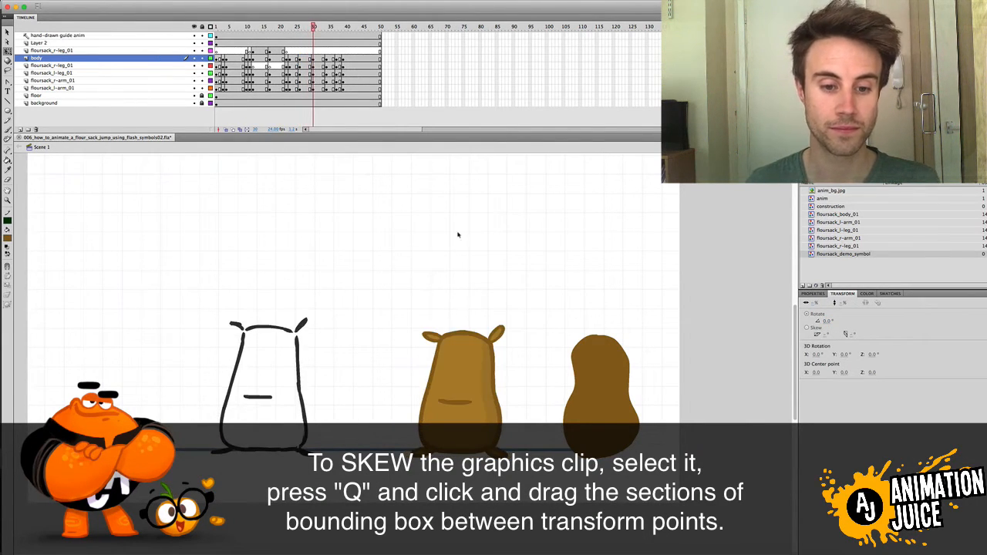
pyautogui.click(489, 393)
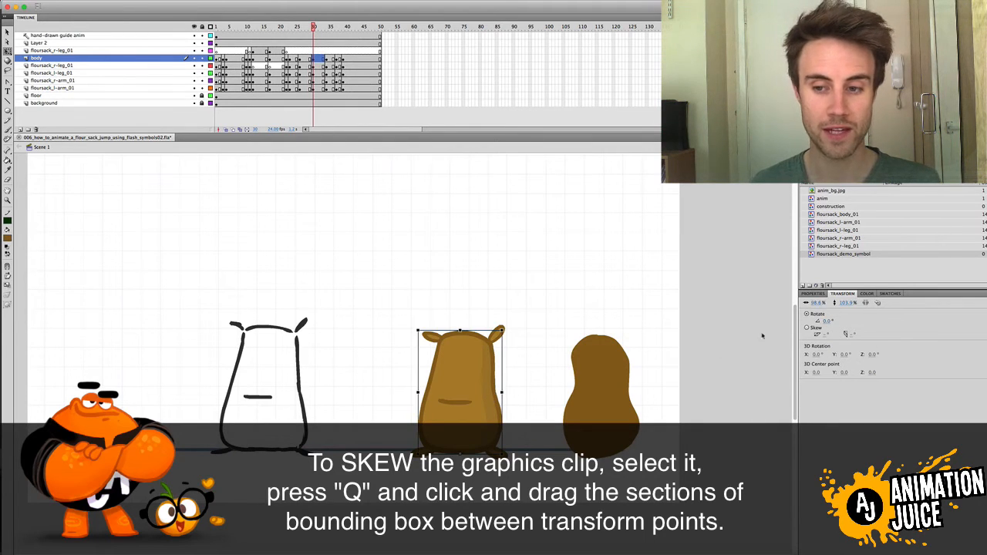
pyautogui.click(813, 294)
# On frame 34, try stretching the body slightly taller from its upper edge, and undo the stretch
pyautogui.moveTo(318, 27)
pyautogui.mouseDown()
pyautogui.moveTo(344, 31)
pyautogui.moveTo(317, 28)
pyautogui.moveTo(327, 27)
pyautogui.mouseUp()
pyautogui.click(474, 347)
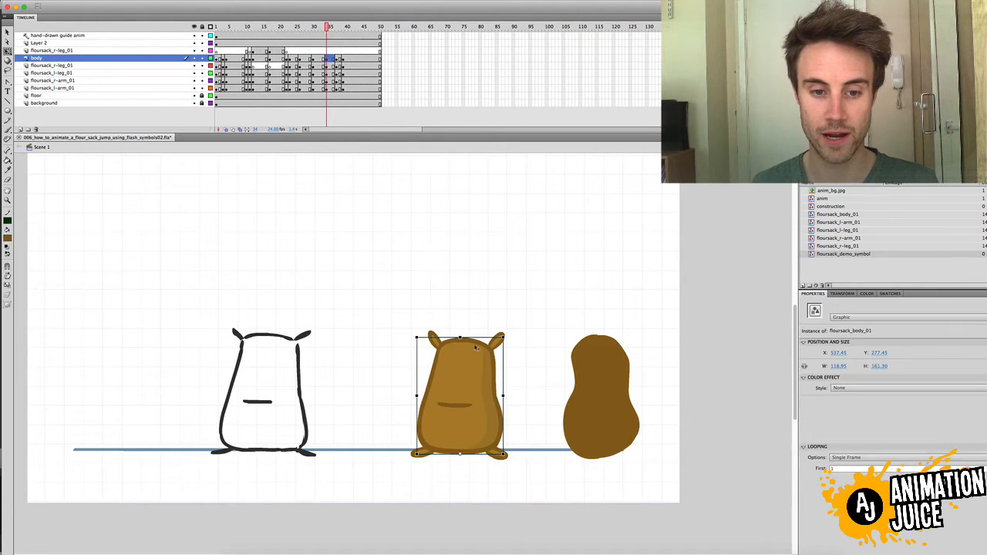
pyautogui.moveTo(459, 337); pyautogui.dragTo(466, 331)
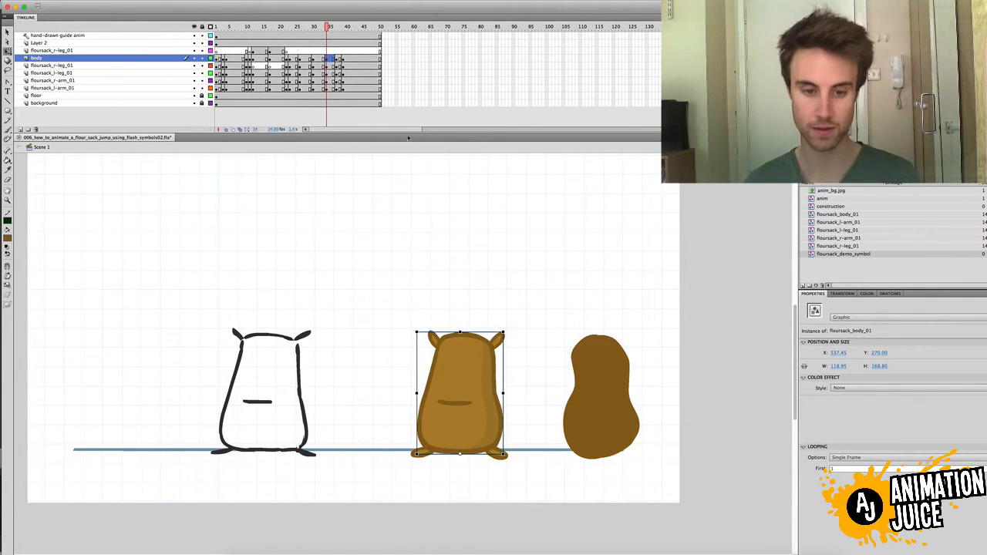
pyautogui.press('super+z')
# Check the body instance on frame 37, and scrub the timeline back through frame 10 to frame 1
pyautogui.moveTo(330, 27); pyautogui.dragTo(337, 30)
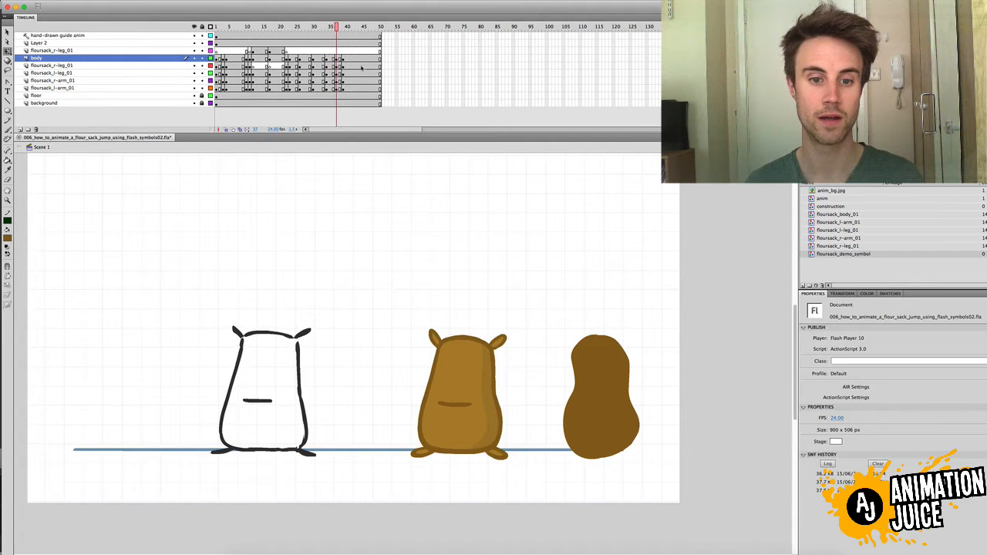
pyautogui.click(471, 342)
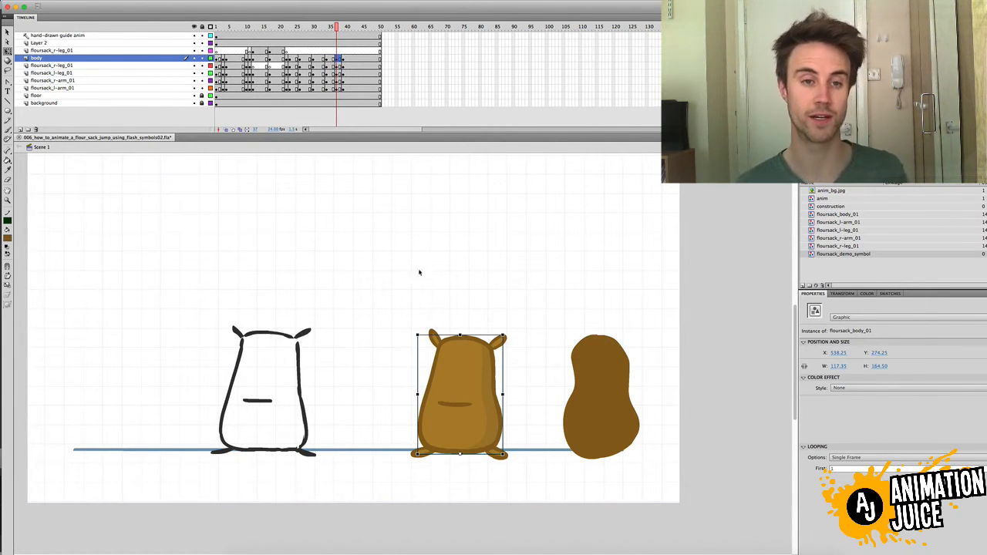
pyautogui.moveTo(275, 31)
pyautogui.mouseDown()
pyautogui.moveTo(202, 31)
pyautogui.moveTo(247, 40)
pyautogui.mouseUp()
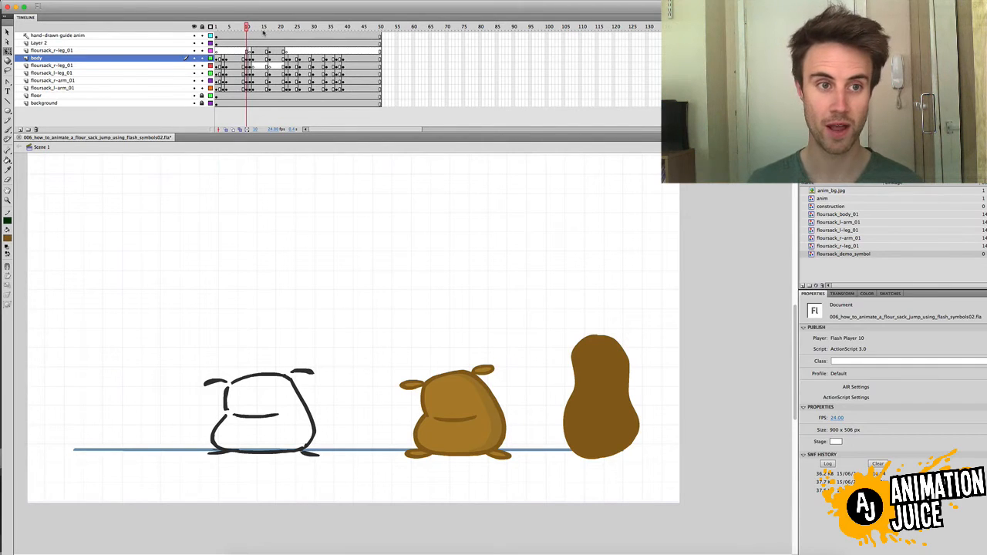
pyautogui.moveTo(245, 28); pyautogui.dragTo(217, 28)
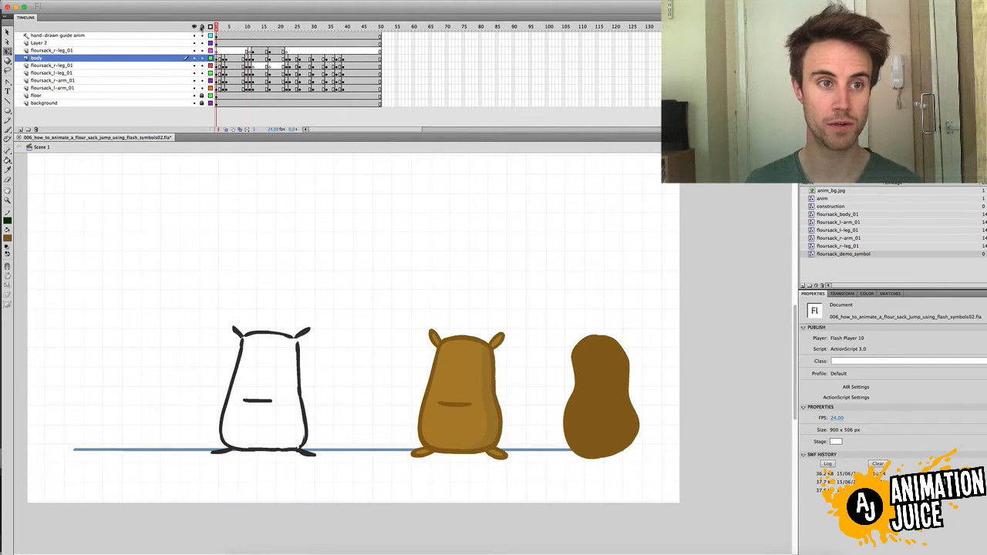
# Open the hand-drawn guide's anim symbol, review its frame-by-frame drawings, and return to Scene 1
pyautogui.click(299, 362)
pyautogui.doubleClick(299, 363)
pyautogui.moveTo(220, 26); pyautogui.dragTo(149, 70)
pyautogui.press('Return')
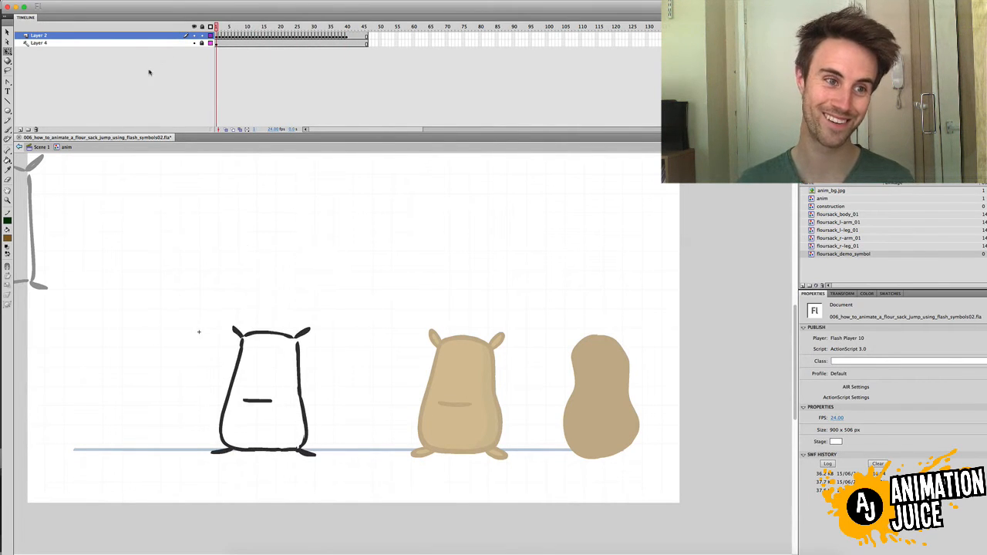
pyautogui.click(42, 147)
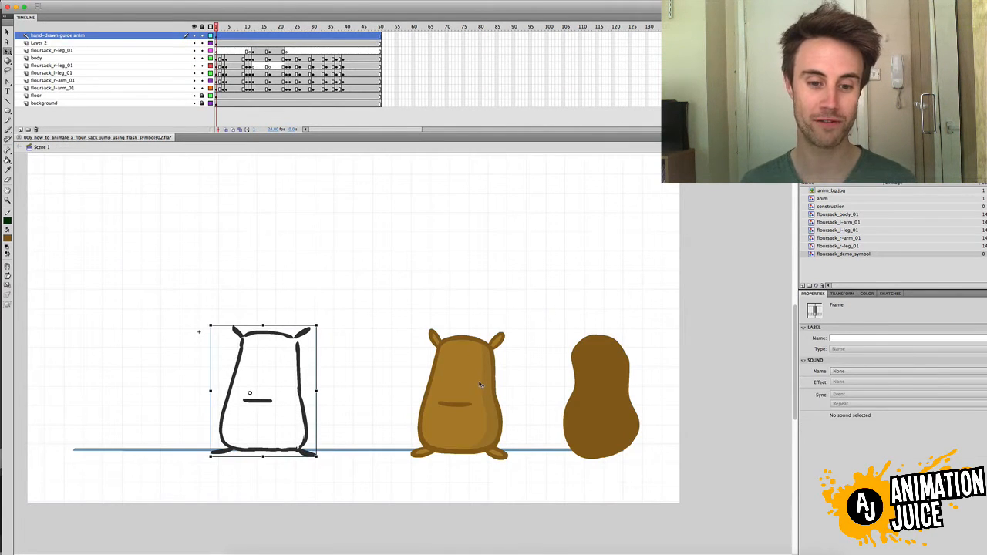
# Open the body symbol, scrub through its drawings to frame 4, and return to Scene 1
pyautogui.doubleClick(479, 385)
pyautogui.moveTo(220, 26); pyautogui.dragTo(239, 14)
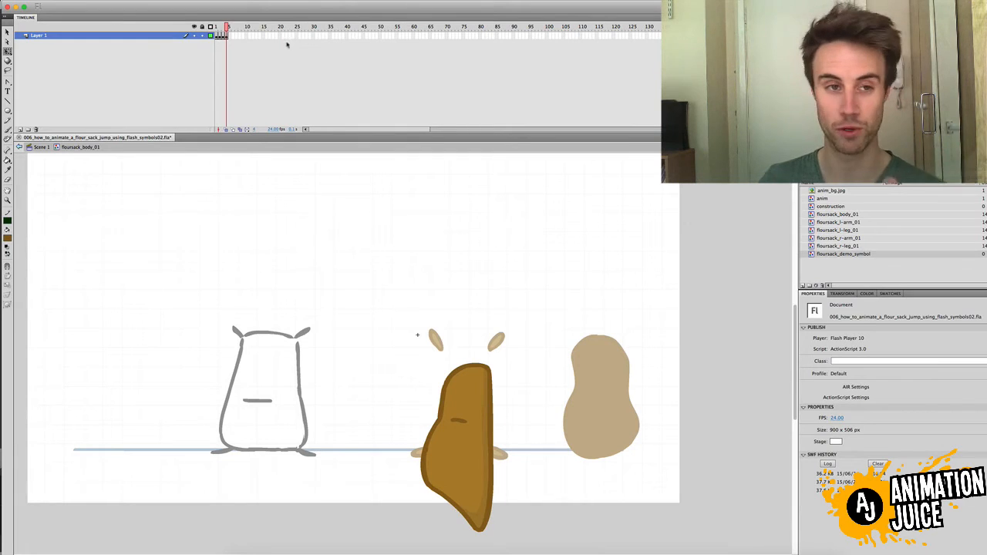
pyautogui.click(41, 147)
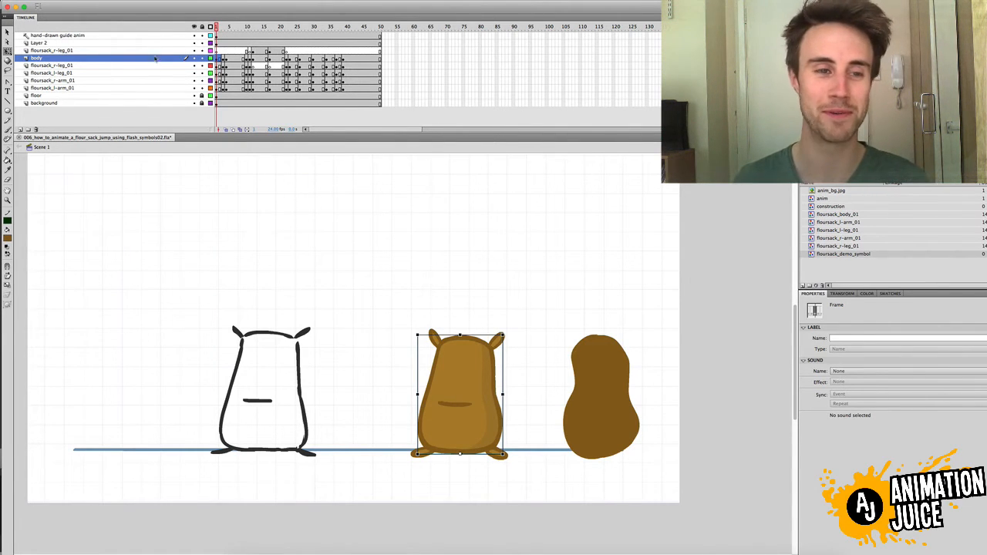
# On frame 3, inspect the left arm, right arm, left leg and right leg instances one by one
pyautogui.moveTo(218, 28); pyautogui.dragTo(223, 28)
pyautogui.click(432, 338)
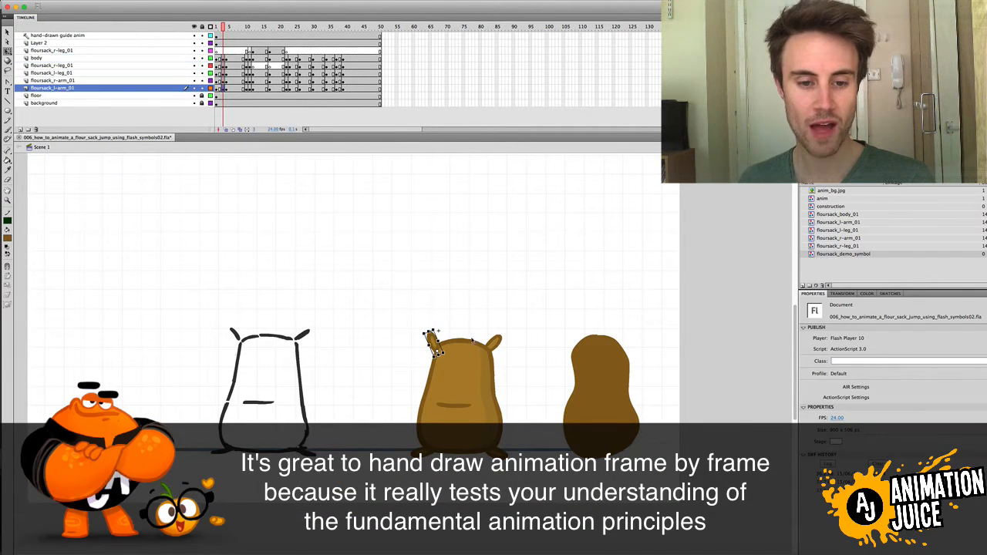
pyautogui.click(495, 340)
pyautogui.click(433, 337)
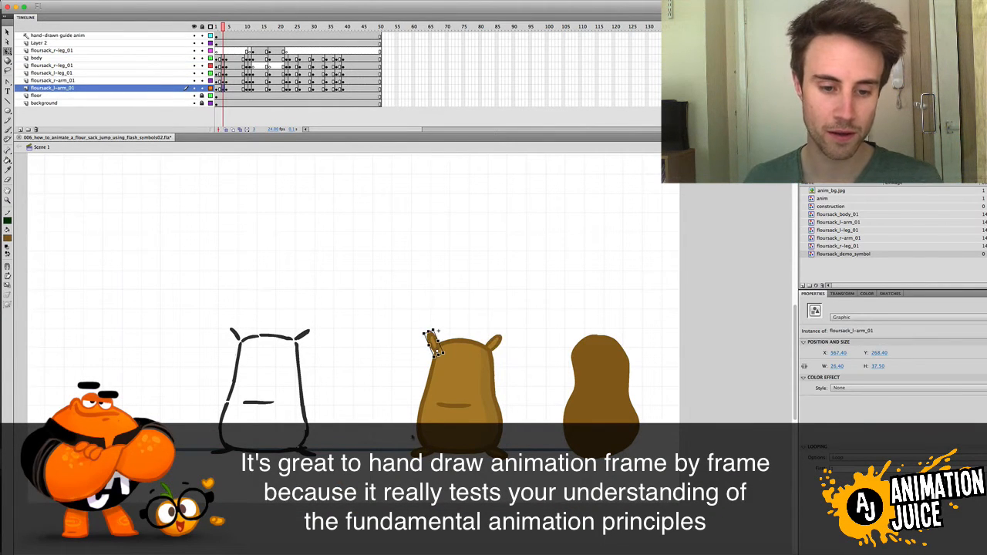
pyautogui.click(432, 445)
pyautogui.click(487, 447)
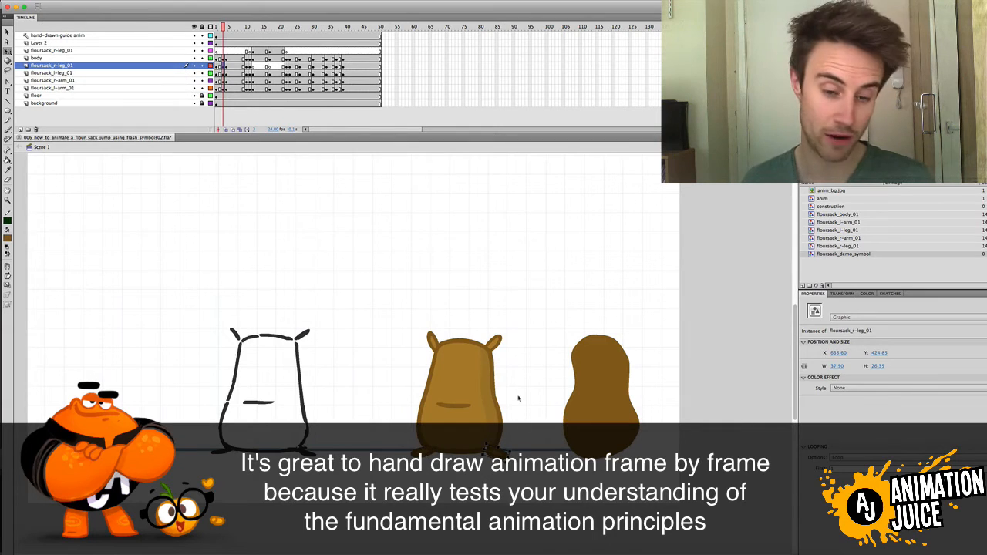
# Open the left arm symbol, check its single-frame timeline, and return to Scene 1
pyautogui.click(435, 340)
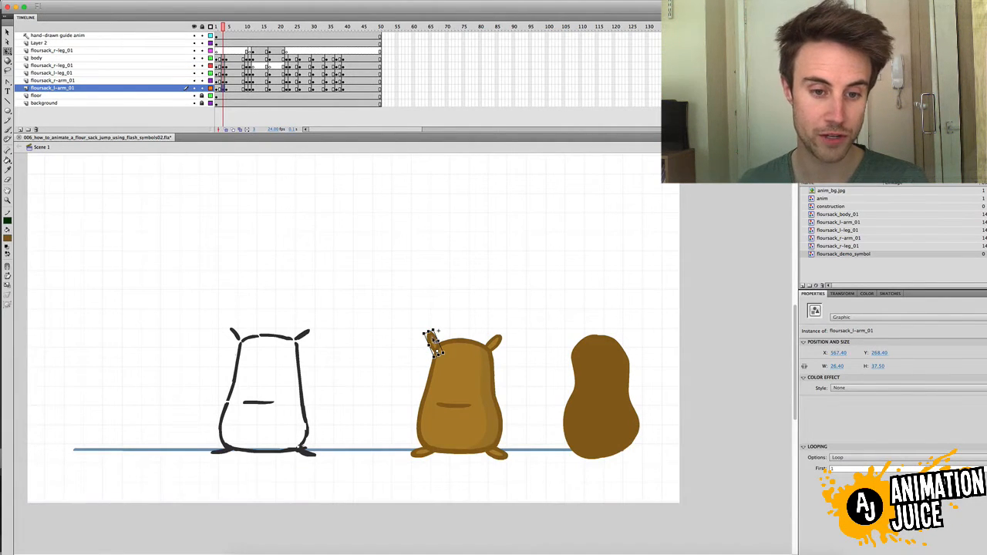
pyautogui.doubleClick(434, 339)
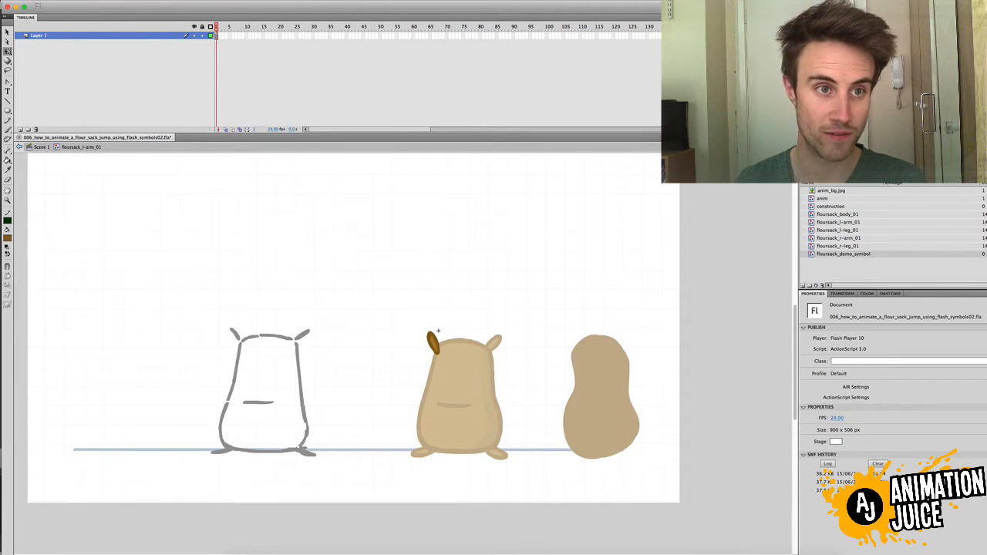
pyautogui.click(218, 37)
pyautogui.click(264, 37)
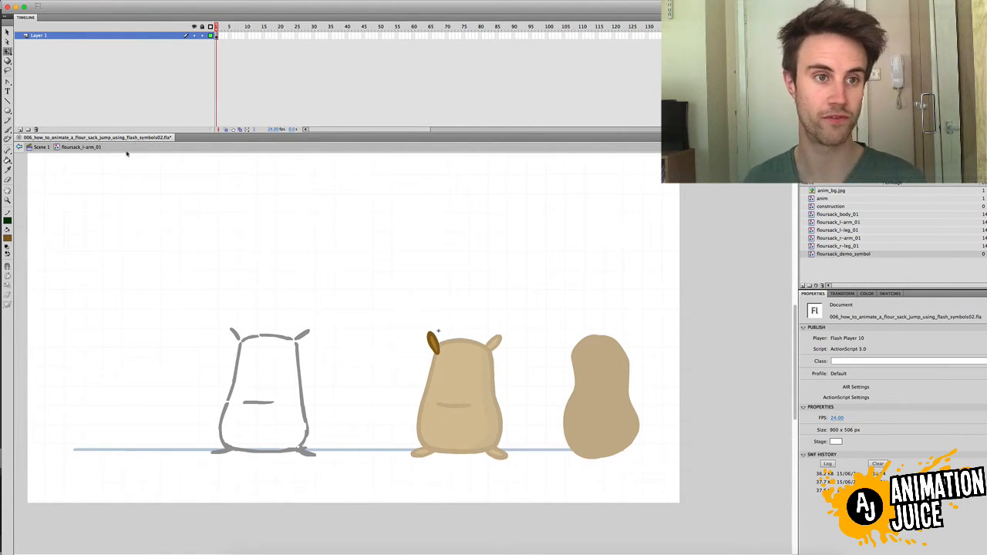
pyautogui.click(38, 147)
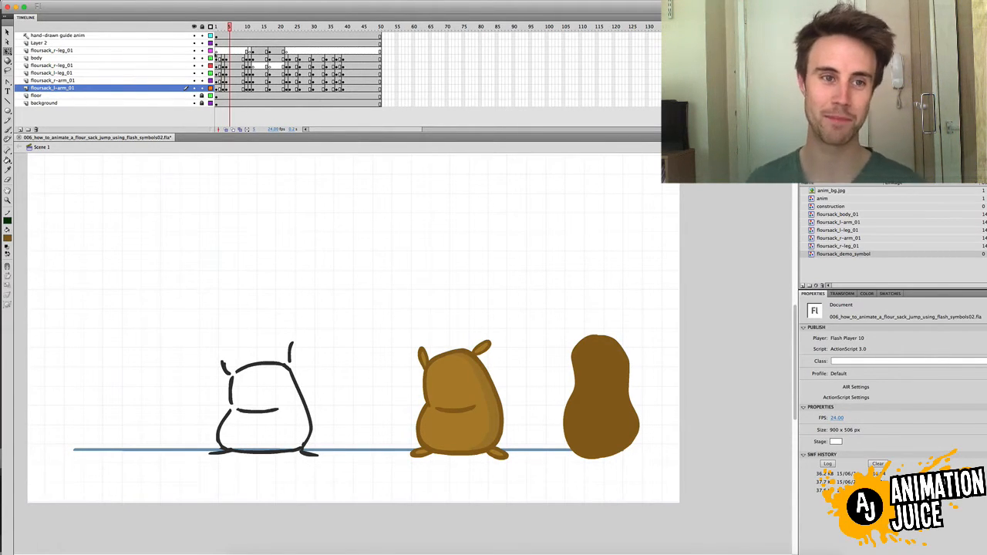
# Scrub to frame 22, check the right leg's transform values, and scrub back to frame 1
pyautogui.moveTo(230, 28); pyautogui.dragTo(285, 44)
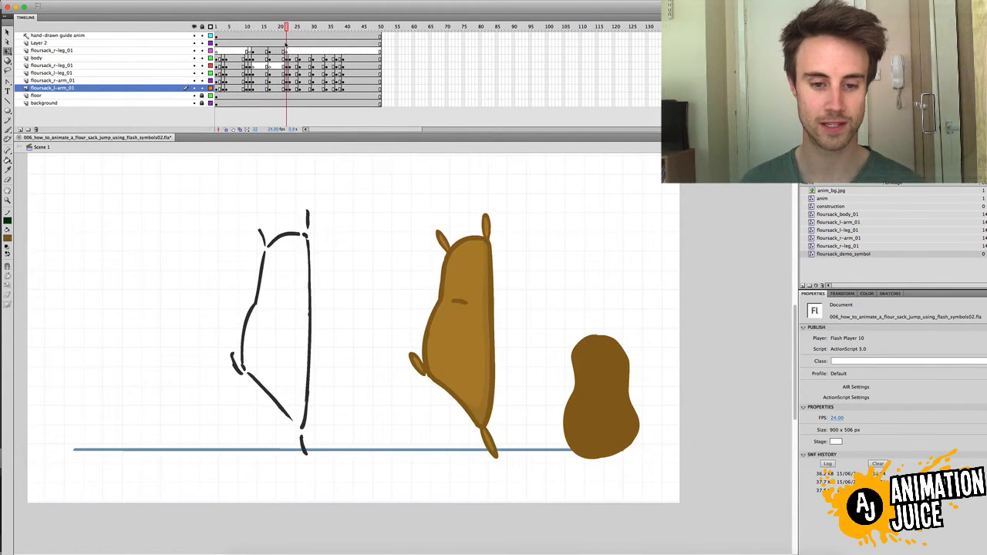
pyautogui.click(500, 447)
pyautogui.click(842, 293)
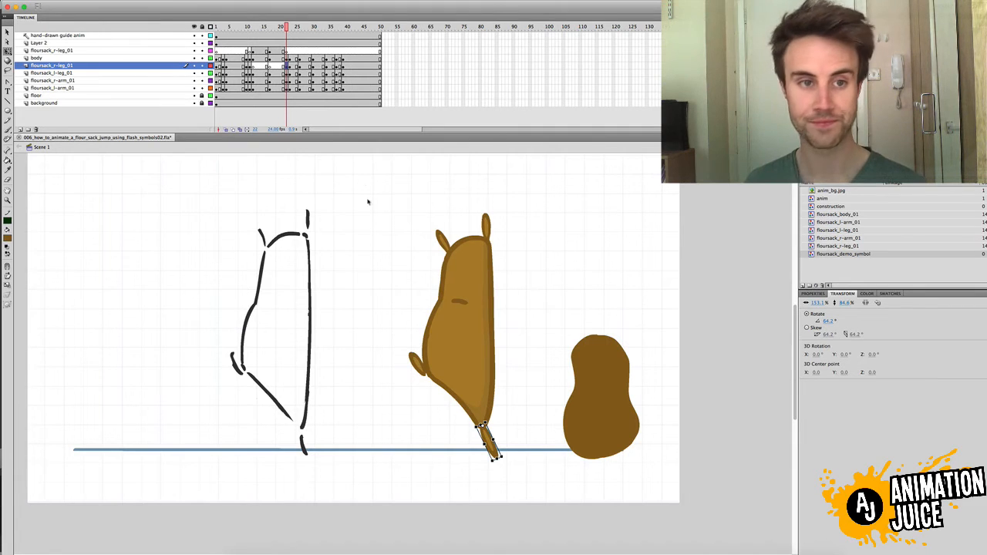
pyautogui.moveTo(283, 29); pyautogui.dragTo(174, 51)
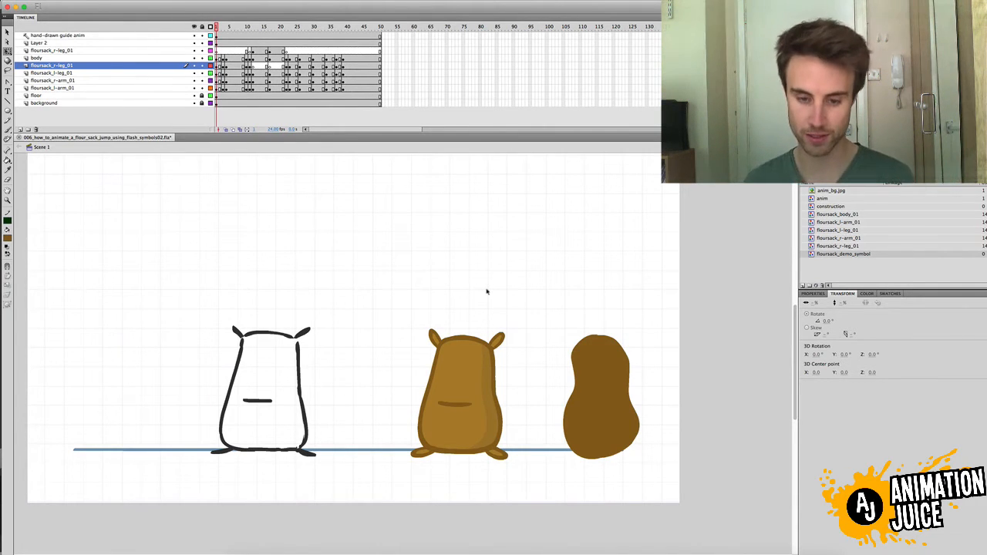
# Delete the plain brown demo shape beside the flour sack from Layer 2
pyautogui.press('v')
pyautogui.moveTo(543, 323); pyautogui.dragTo(654, 484)
pyautogui.press('Delete')
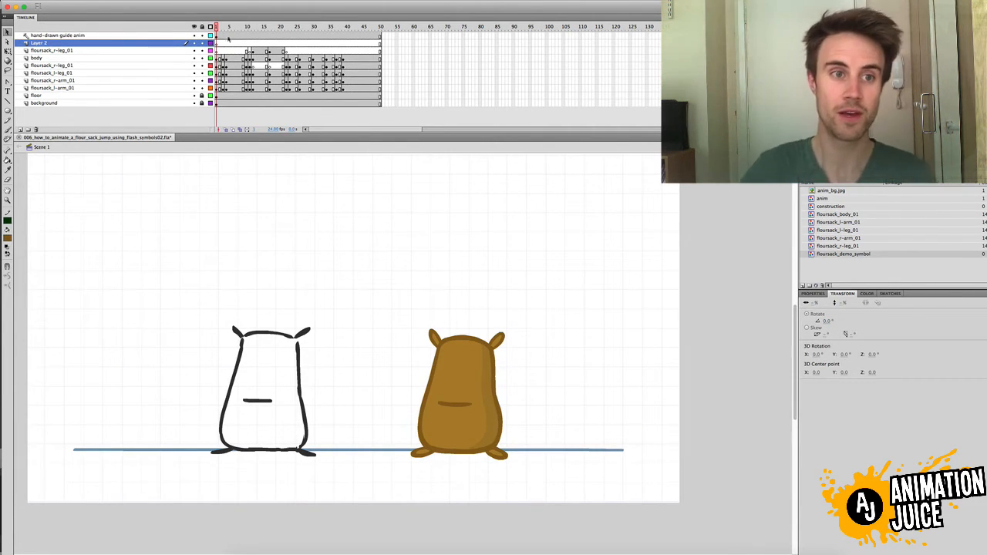
# Open the hand-drawn guide's anim symbol, scrub its drawings to frame 41 and back, and return to Scene 1
pyautogui.moveTo(216, 28); pyautogui.dragTo(192, 30)
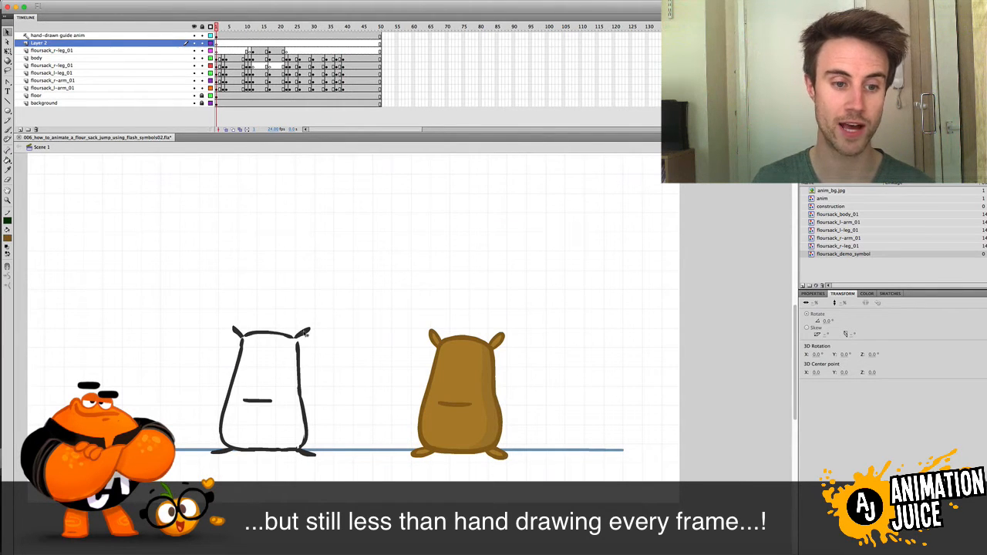
pyautogui.doubleClick(306, 332)
pyautogui.moveTo(217, 29)
pyautogui.mouseDown()
pyautogui.moveTo(231, 43)
pyautogui.moveTo(348, 60)
pyautogui.mouseUp()
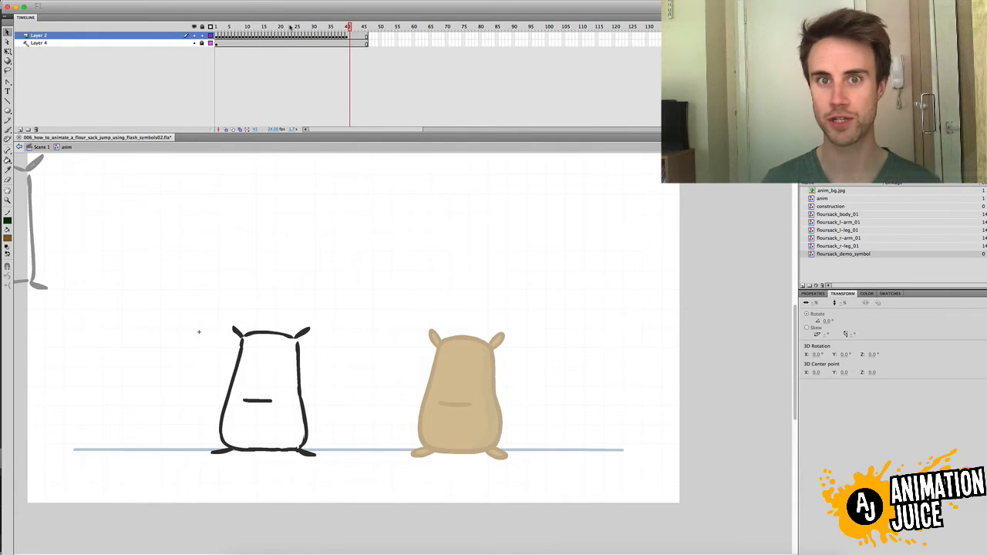
pyautogui.moveTo(218, 29)
pyautogui.mouseDown()
pyautogui.moveTo(269, 29)
pyautogui.moveTo(327, 58)
pyautogui.moveTo(346, 28)
pyautogui.moveTo(163, 27)
pyautogui.moveTo(259, 29)
pyautogui.moveTo(216, 29)
pyautogui.mouseUp()
pyautogui.click(41, 147)
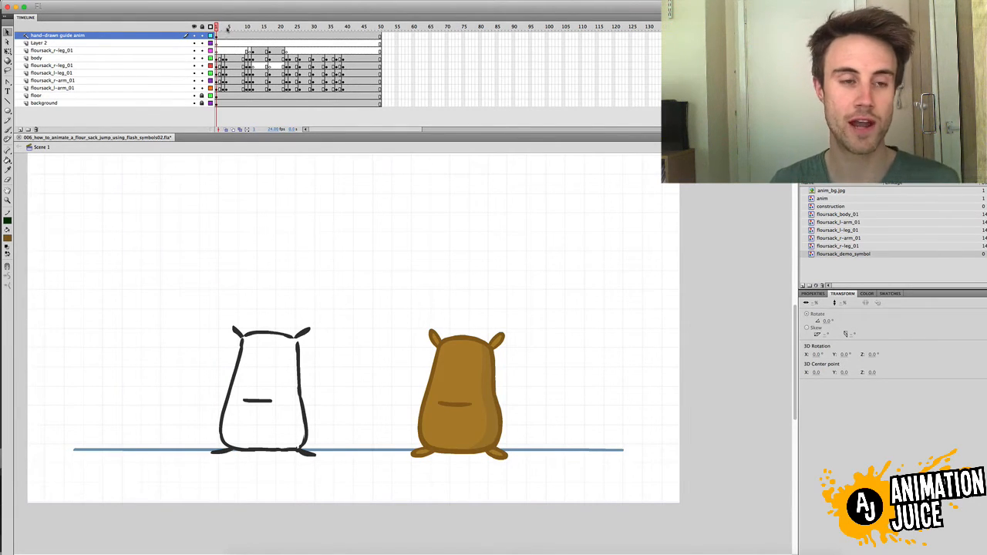
# Compare the body symbol's few internal drawings with the hand-drawn guide symbol, returning to Scene 1 after each
pyautogui.moveTo(217, 27)
pyautogui.mouseDown()
pyautogui.moveTo(230, 26)
pyautogui.moveTo(216, 27)
pyautogui.mouseUp()
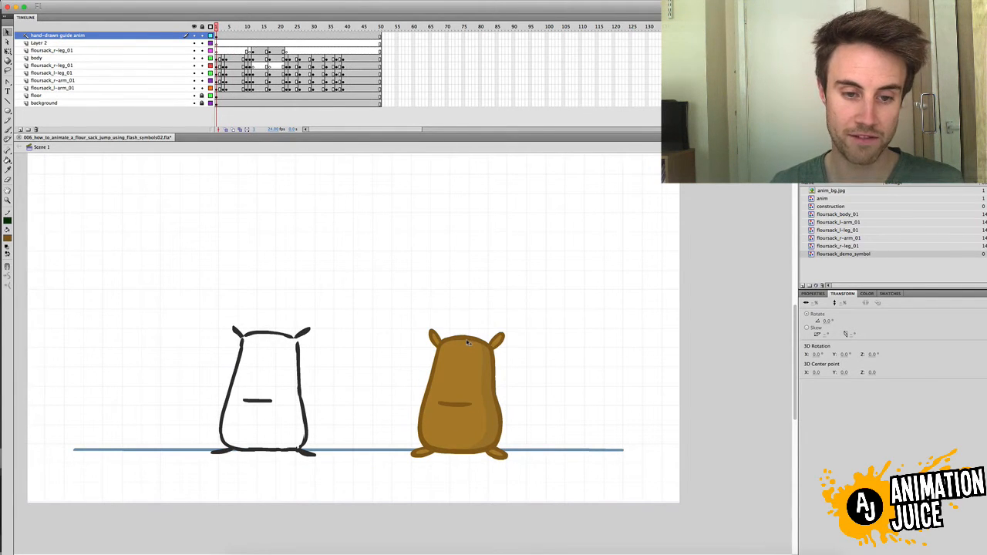
pyautogui.doubleClick(467, 343)
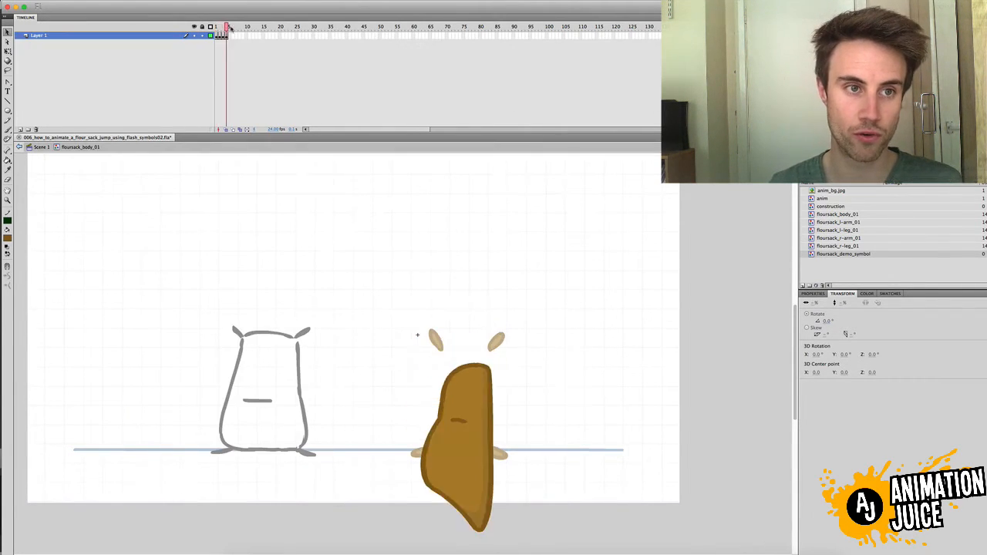
pyautogui.press('super+e')
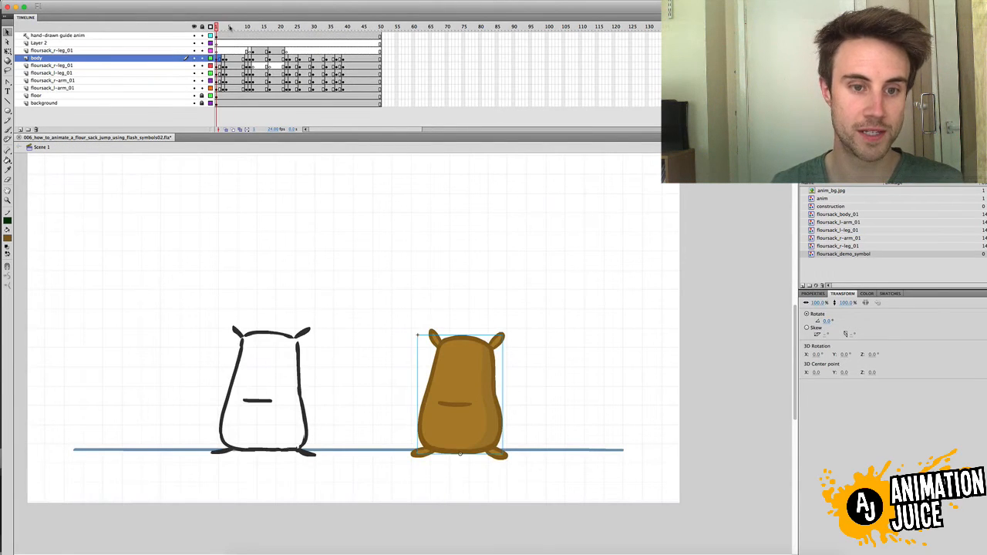
pyautogui.moveTo(218, 27)
pyautogui.mouseDown()
pyautogui.moveTo(349, 27)
pyautogui.moveTo(216, 28)
pyautogui.mouseUp()
pyautogui.doubleClick(304, 335)
pyautogui.click(42, 147)
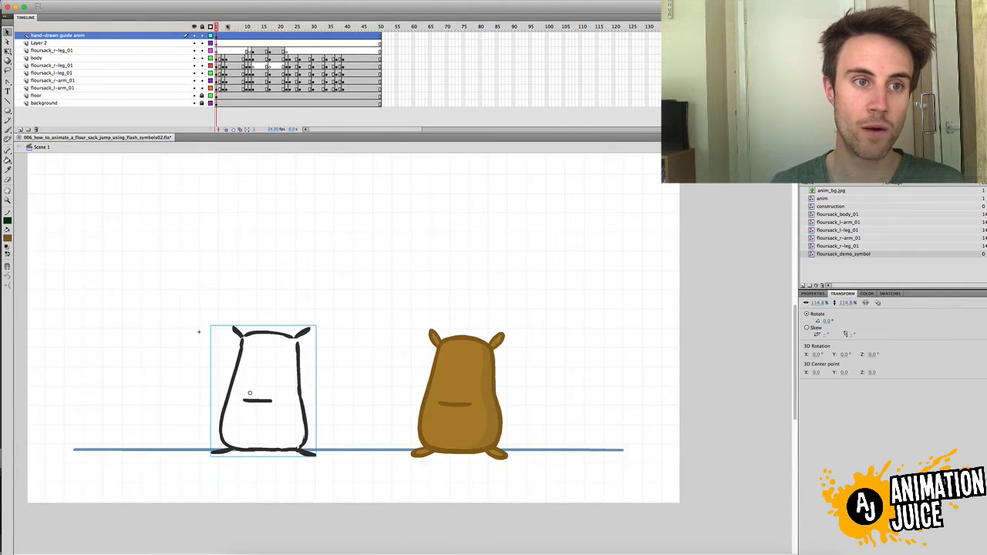
pyautogui.click(199, 331)
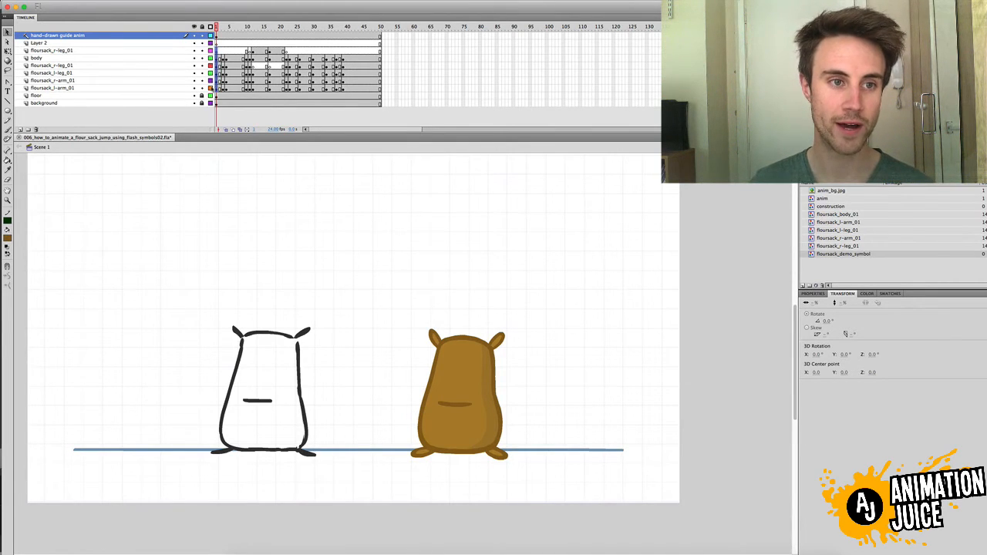
# Select frames 1 to 50 on the sack's body, arm and leg layers to show its parts, and clear the selection
pyautogui.click(274, 89)
pyautogui.click(230, 27)
pyautogui.moveTo(217, 52); pyautogui.dragTo(380, 90)
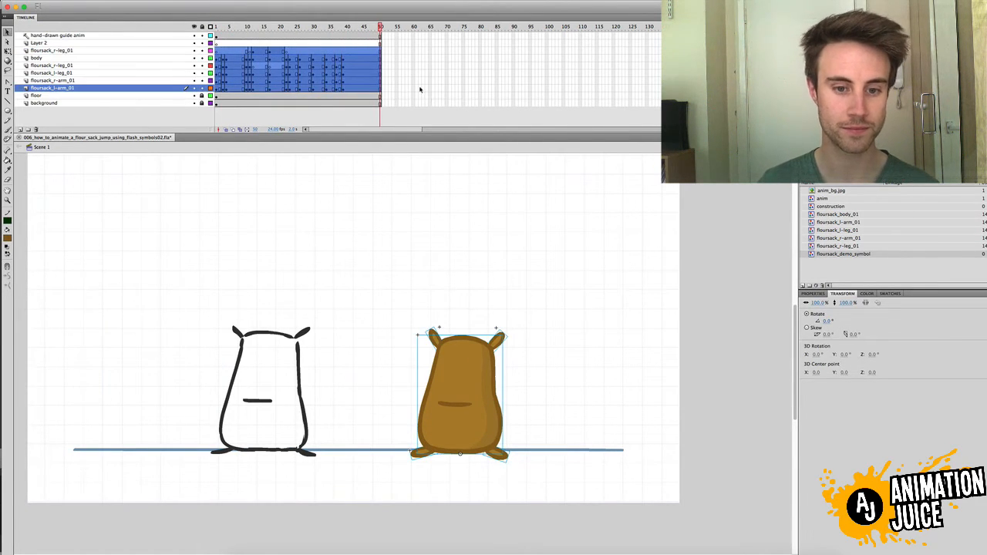
pyautogui.moveTo(489, 376); pyautogui.dragTo(545, 451)
pyautogui.moveTo(404, 298); pyautogui.dragTo(548, 482)
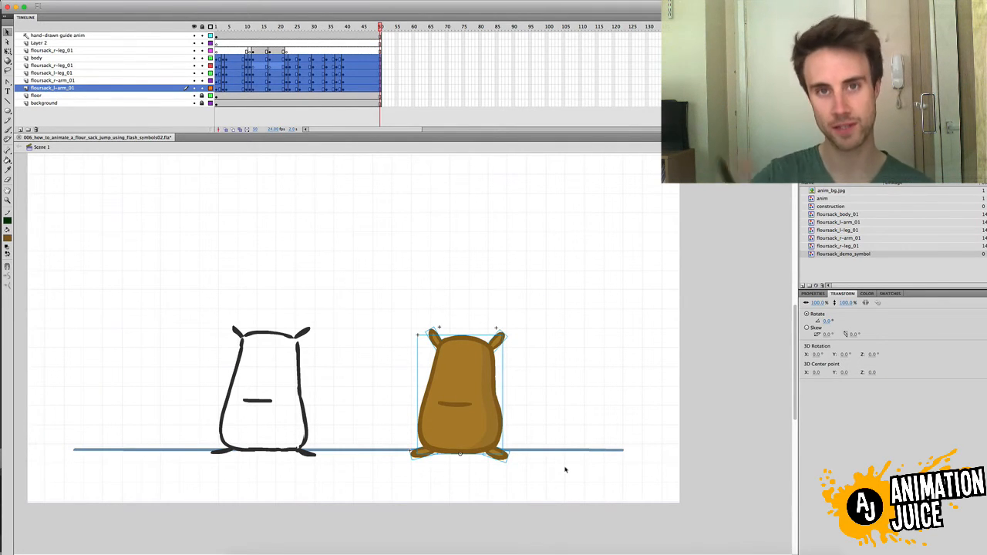
pyautogui.click(463, 294)
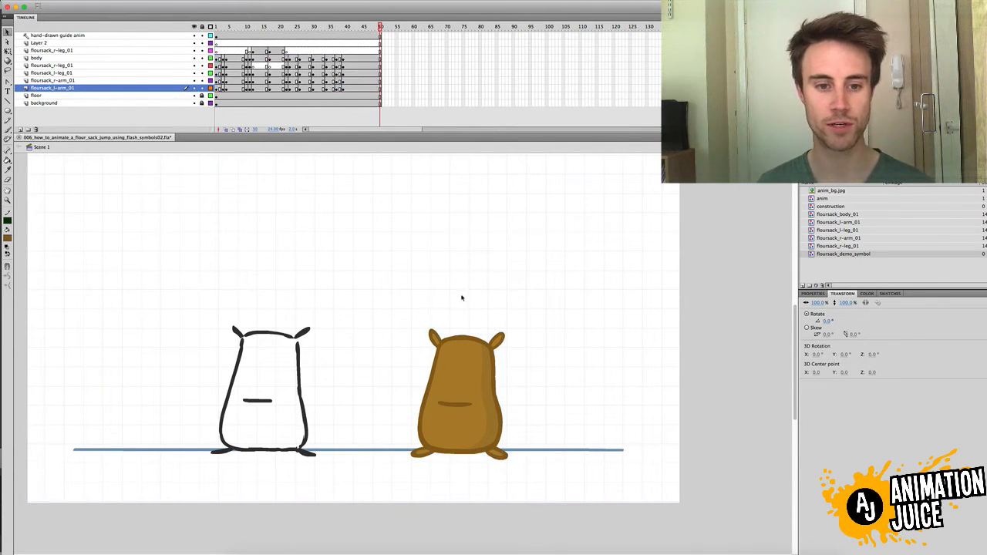
# On frame 1, pull the body, both arms and both legs away from the sack one at a time, undoing each move
pyautogui.click(216, 50)
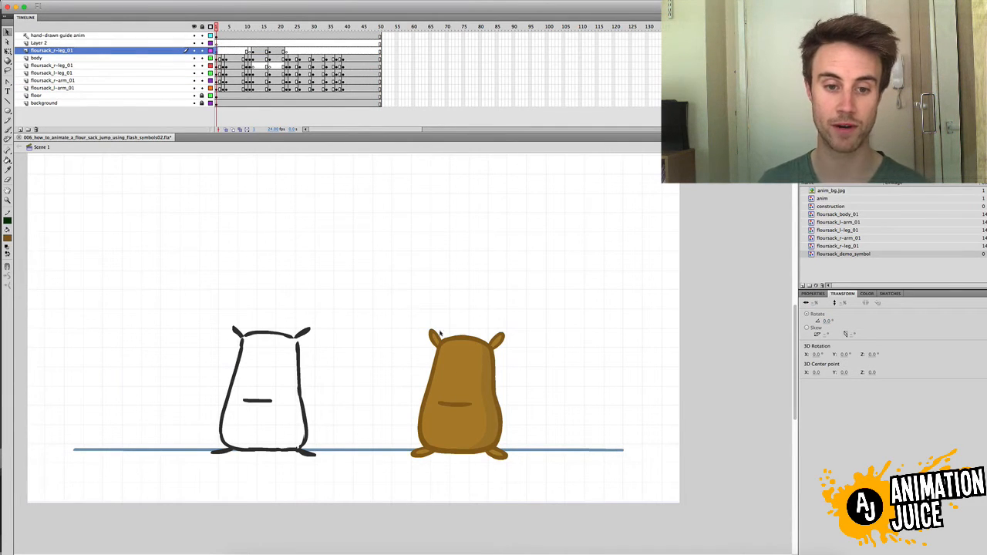
pyautogui.moveTo(500, 363); pyautogui.dragTo(327, 205)
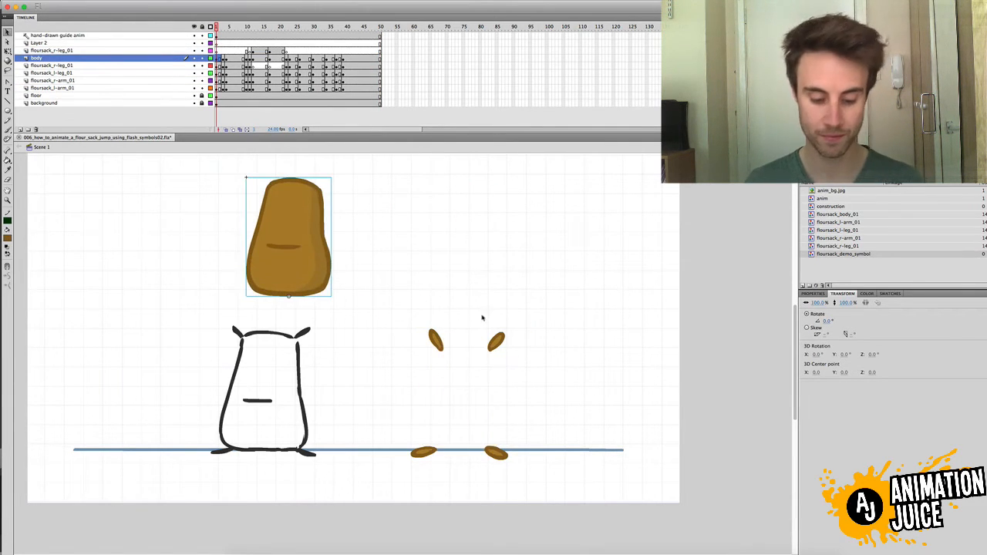
pyautogui.press('super+z')
pyautogui.moveTo(503, 337); pyautogui.dragTo(526, 286)
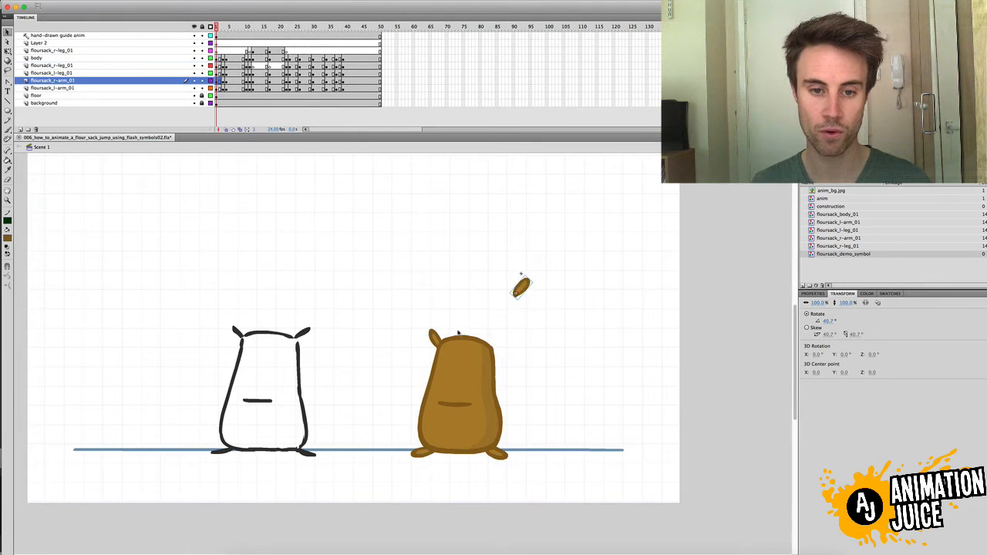
pyautogui.press('super+z')
pyautogui.moveTo(434, 338); pyautogui.dragTo(403, 281)
pyautogui.press('super+z')
pyautogui.moveTo(420, 455); pyautogui.dragTo(377, 472)
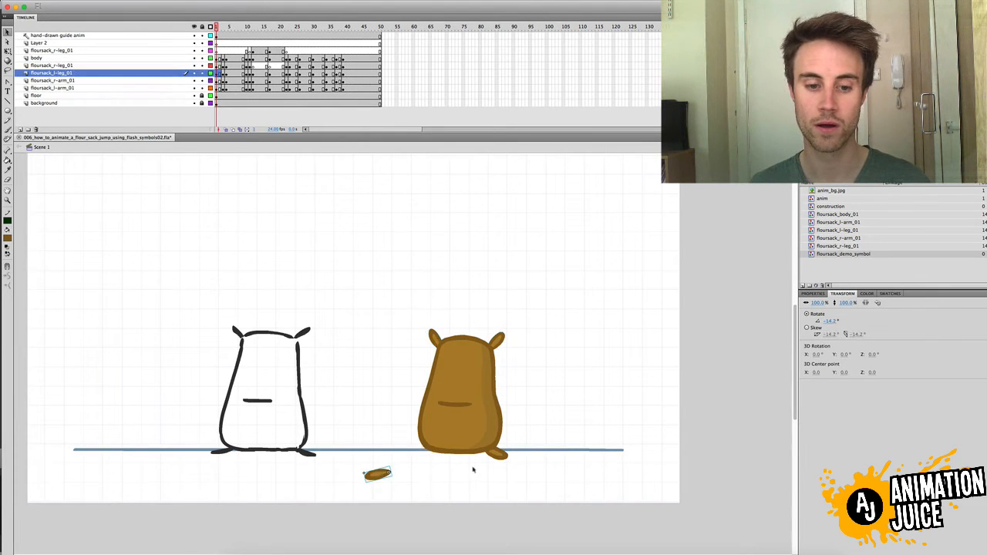
pyautogui.press('super+z')
pyautogui.moveTo(498, 453); pyautogui.dragTo(540, 497)
pyautogui.press('super+z')
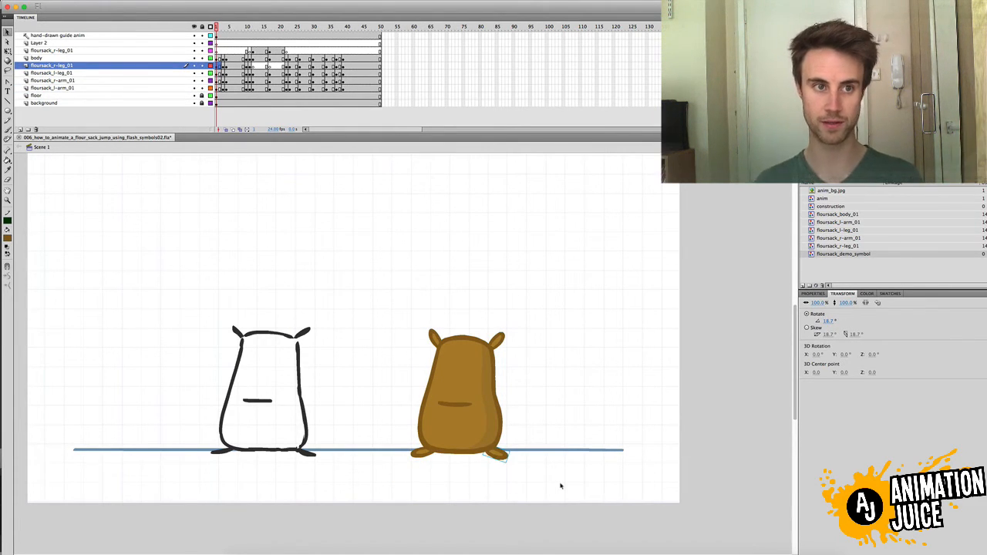
# Check the separate arm, leg and body layers in turn to see which sack part each holds
pyautogui.click(129, 88)
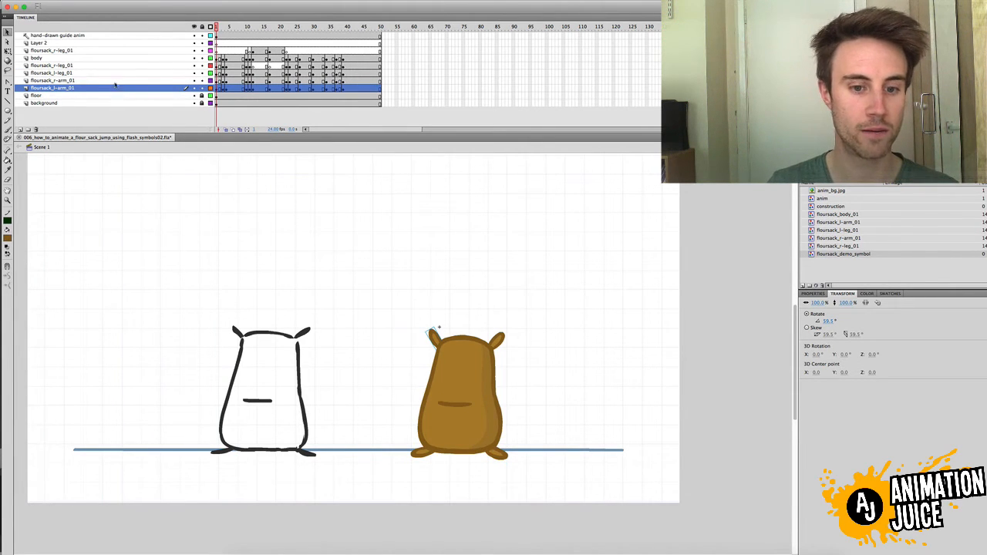
pyautogui.click(115, 80)
pyautogui.click(112, 72)
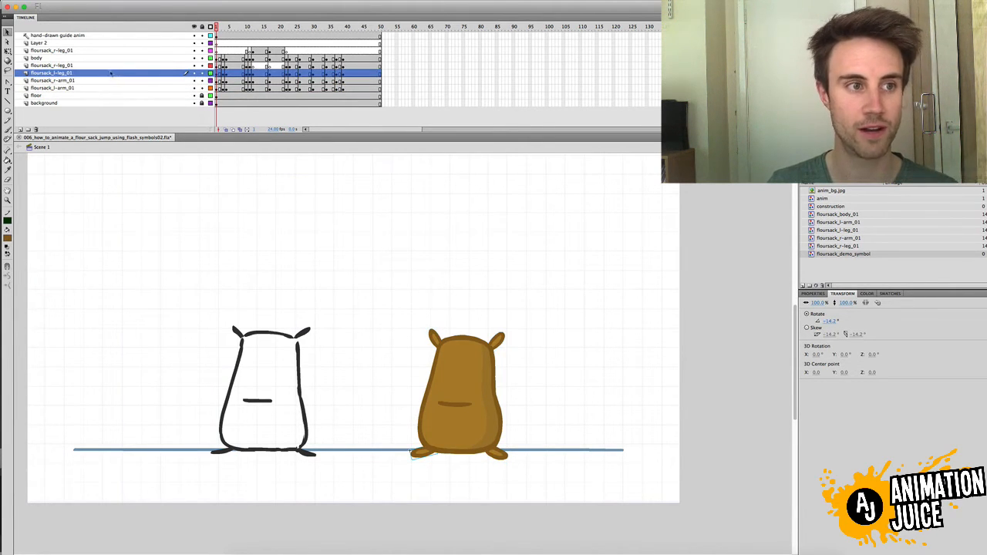
pyautogui.click(110, 66)
pyautogui.click(99, 59)
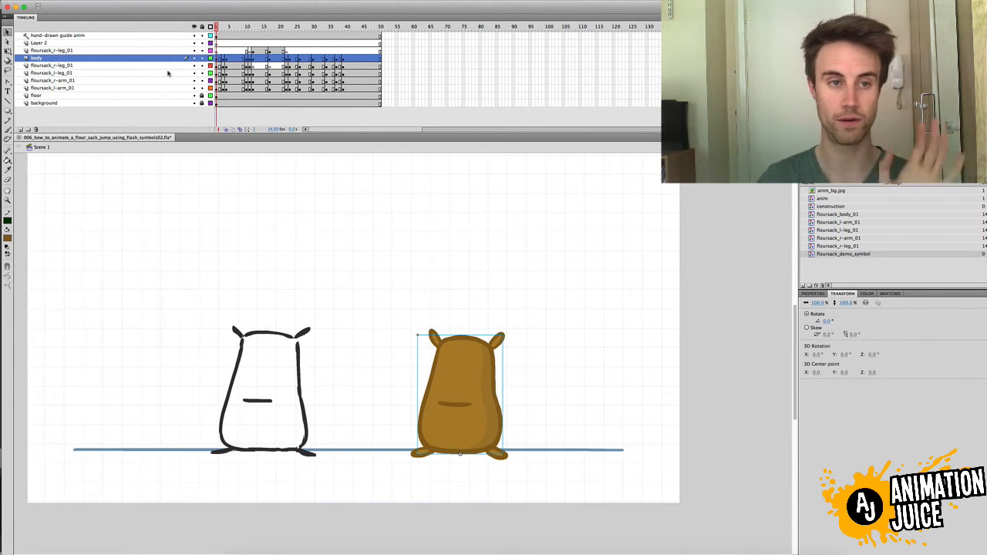
# On frame 12, check the right leg on the layer above the body and the lower right-leg layer's frames through 21
pyautogui.moveTo(243, 29); pyautogui.dragTo(253, 28)
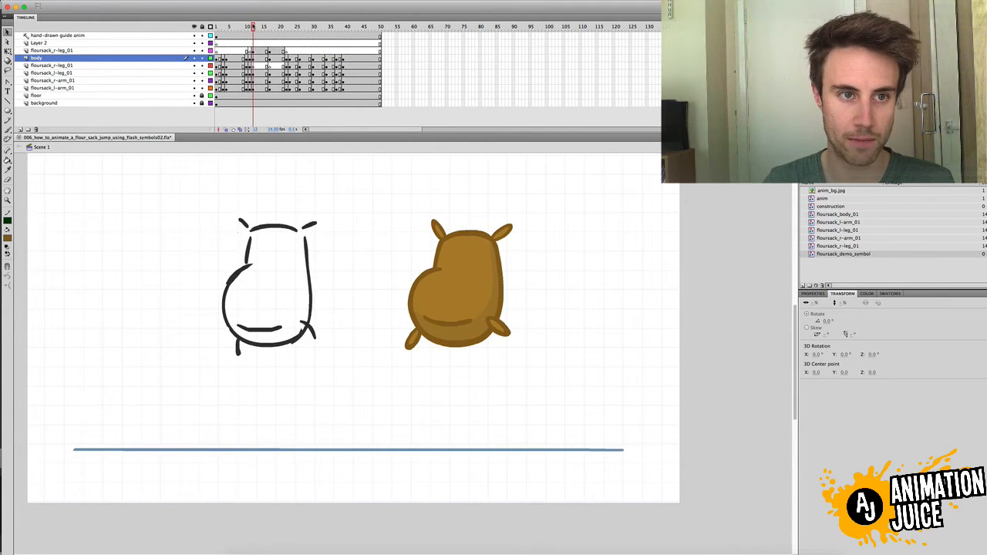
pyautogui.click(502, 333)
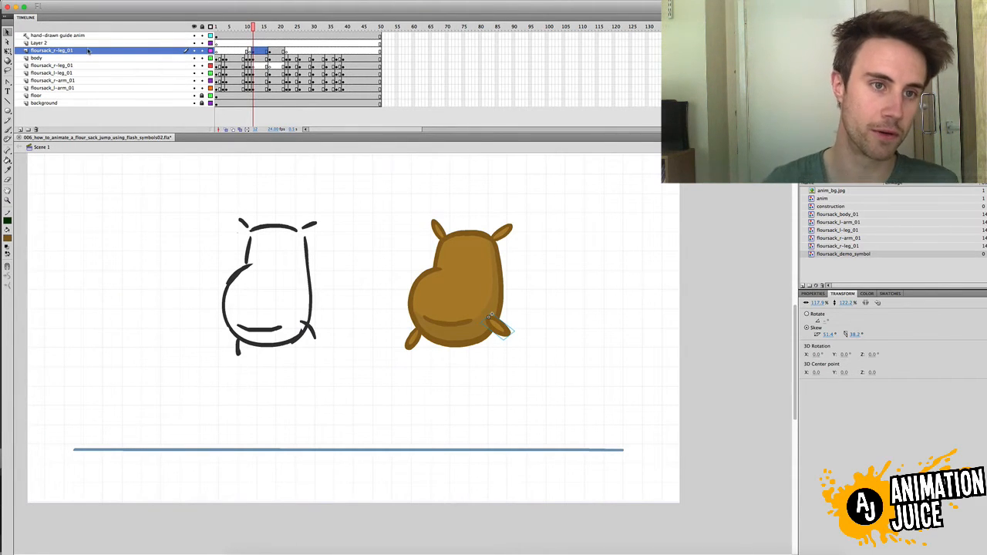
pyautogui.moveTo(254, 67); pyautogui.dragTo(282, 68)
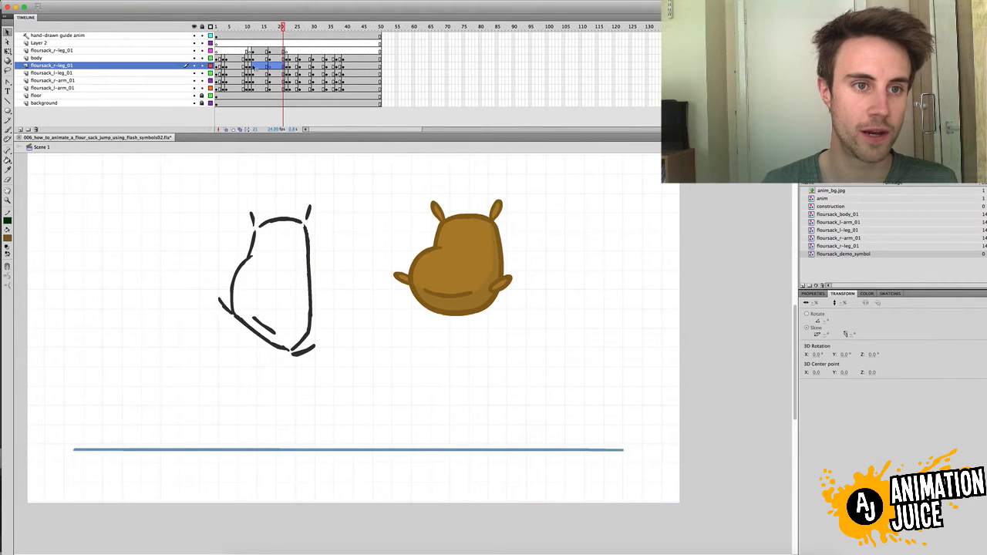
# Create classic tweens across frames 1 to 50 on all the sack's body, arm and leg layers
pyautogui.moveTo(254, 51); pyautogui.dragTo(379, 90)
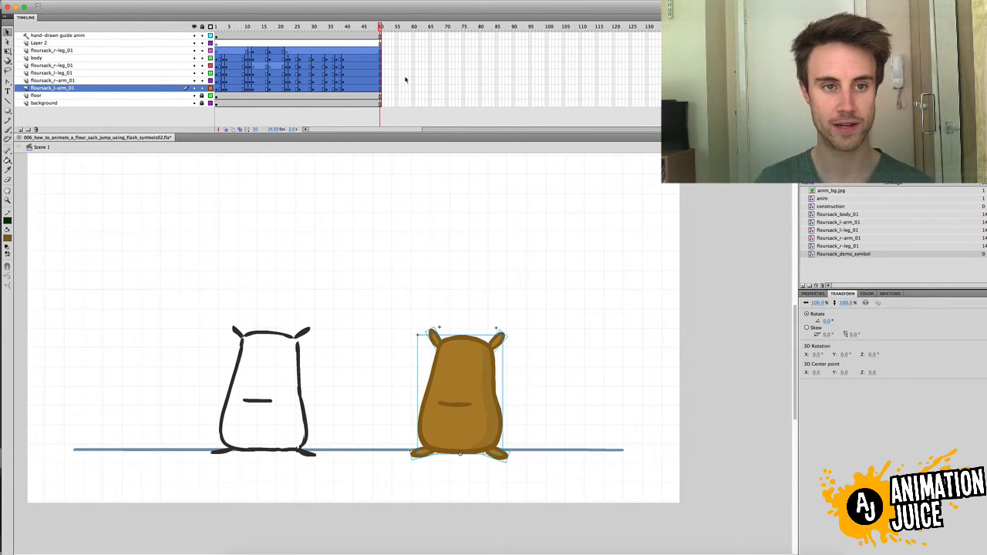
pyautogui.rightClick(222, 54)
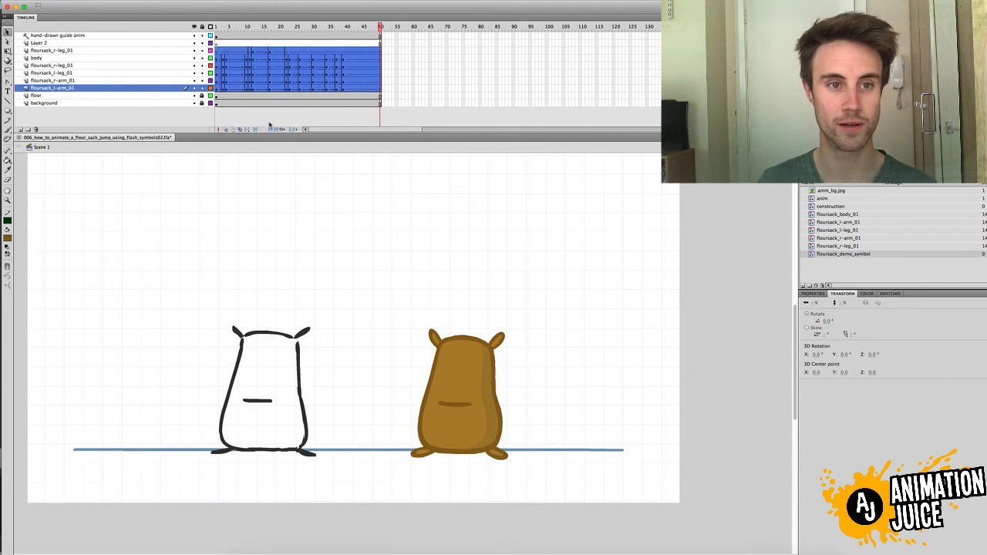
# Return to frame 1, play the animation as a test movie and close the preview
pyautogui.click(294, 192)
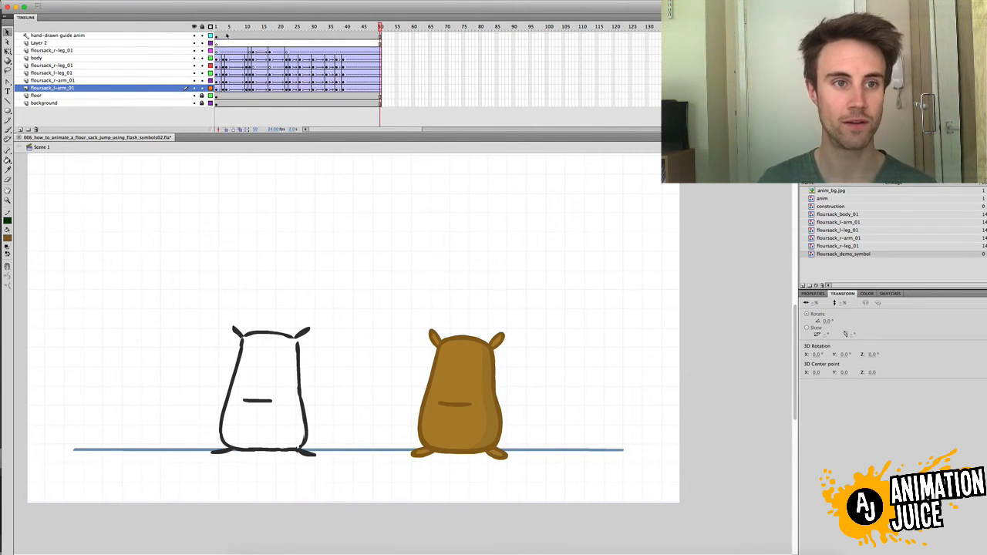
pyautogui.moveTo(229, 31)
pyautogui.mouseDown()
pyautogui.moveTo(212, 27)
pyautogui.moveTo(319, 27)
pyautogui.moveTo(216, 28)
pyautogui.mouseUp()
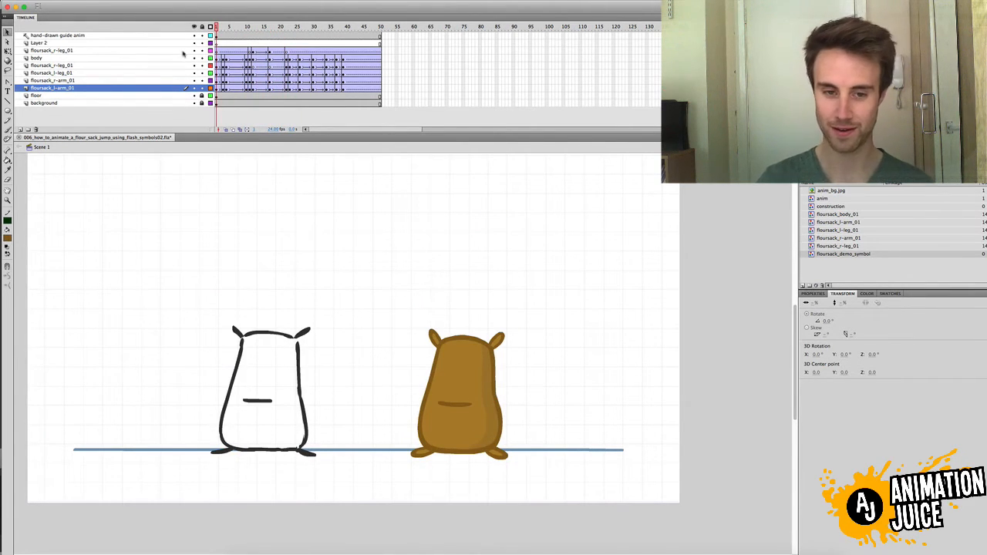
pyautogui.press('super+Return')
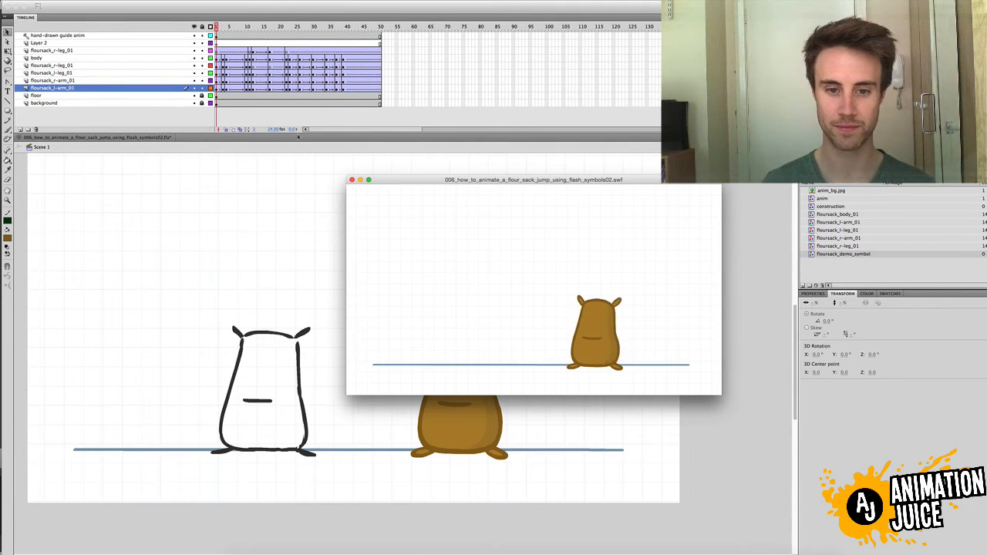
pyautogui.click(351, 179)
# Open the body symbol from frame 1, look through its drawings up to frame 4, and return to Scene 1
pyautogui.click(282, 59)
pyautogui.moveTo(281, 30); pyautogui.dragTo(210, 36)
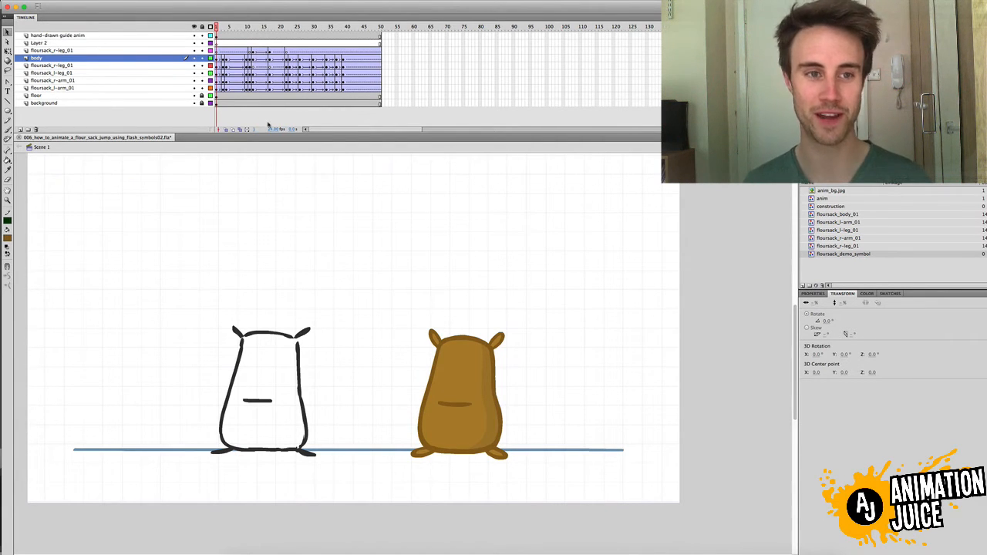
pyautogui.doubleClick(470, 372)
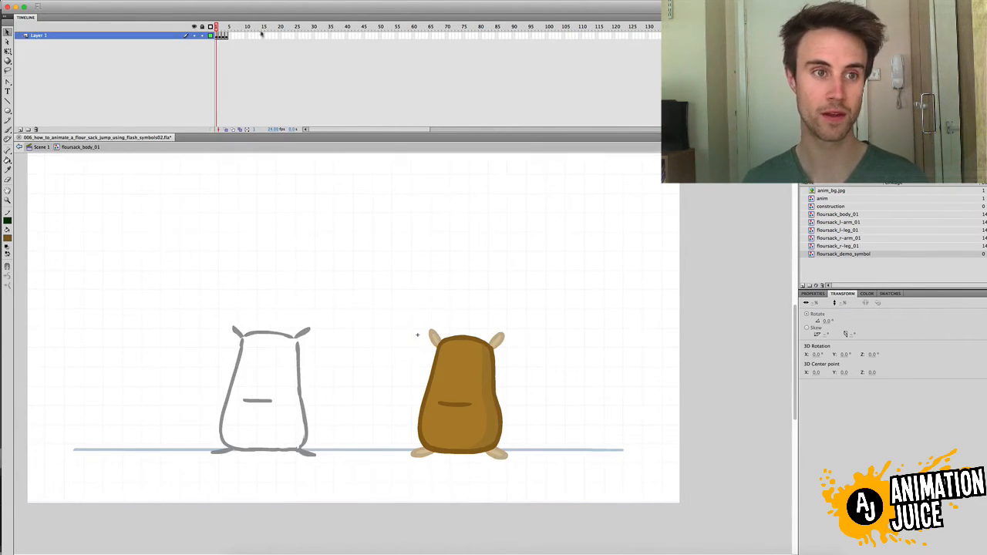
pyautogui.moveTo(218, 28); pyautogui.dragTo(226, 30)
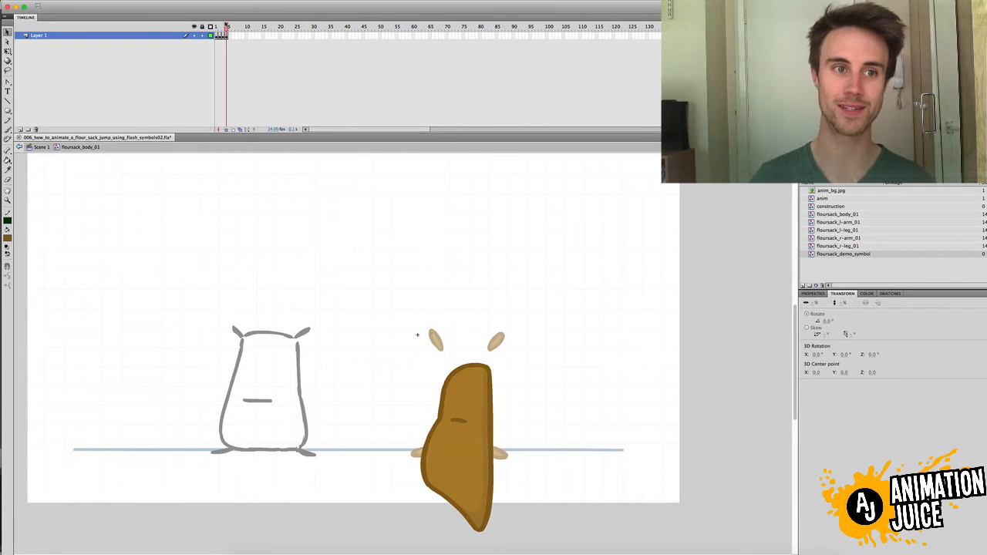
pyautogui.moveTo(227, 30); pyautogui.dragTo(217, 30)
pyautogui.click(40, 146)
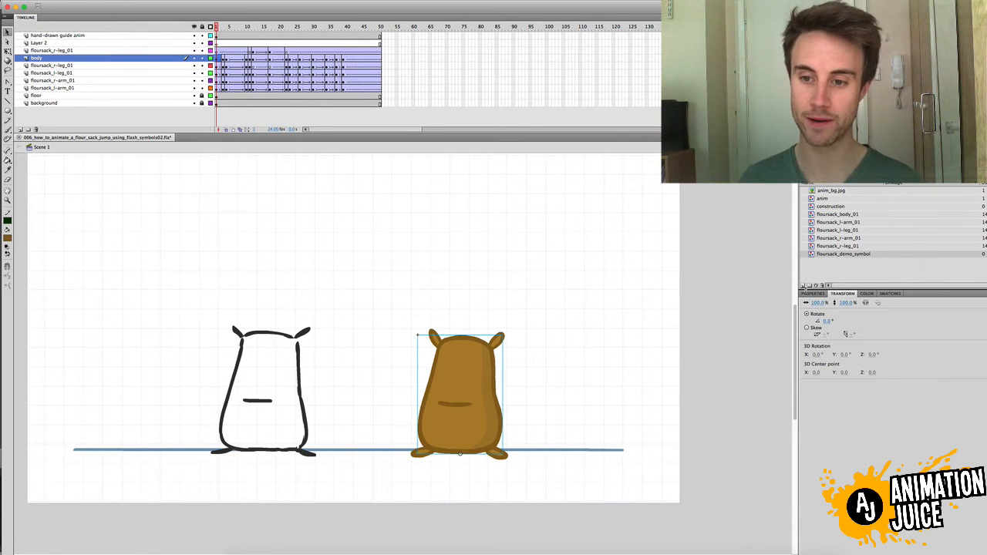
# Check the body instance's single-frame looping setting against the drawings on frames 1 to 4 inside its symbol
pyautogui.click(811, 294)
pyautogui.click(836, 468)
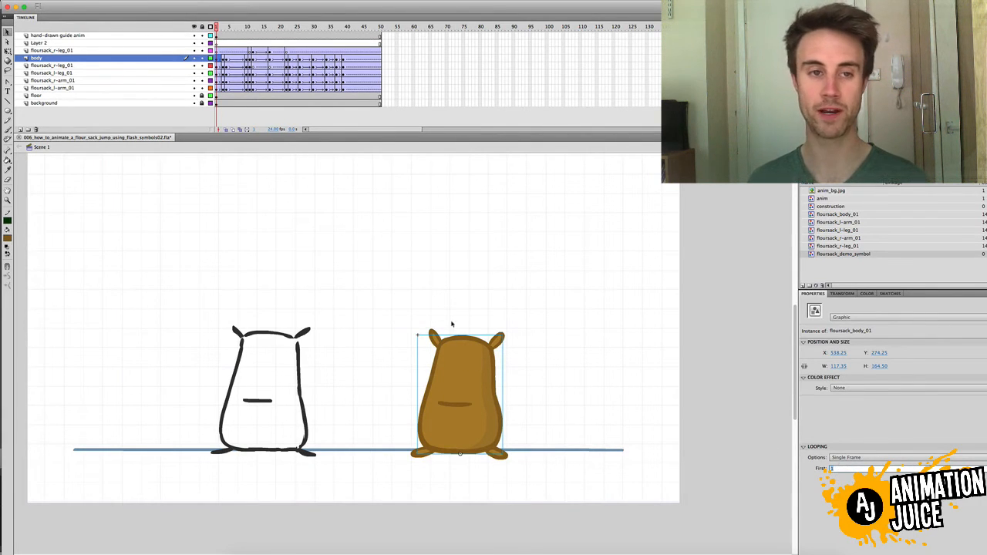
pyautogui.doubleClick(466, 353)
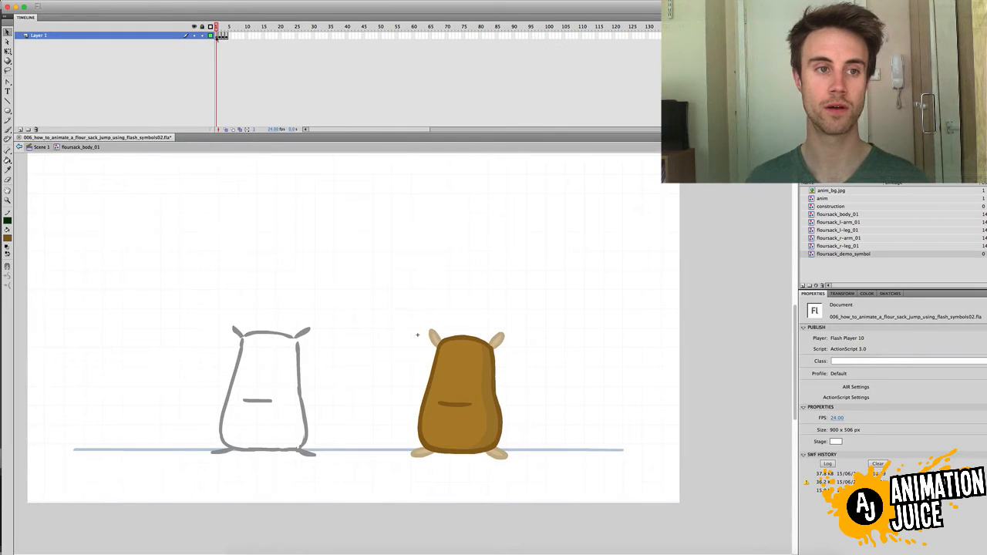
pyautogui.moveTo(217, 28); pyautogui.dragTo(229, 27)
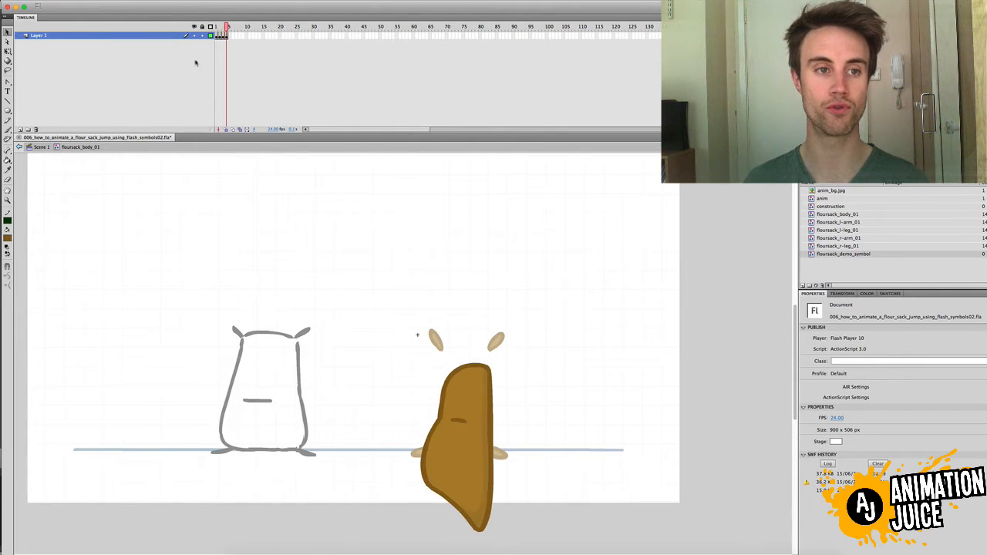
pyautogui.click(41, 147)
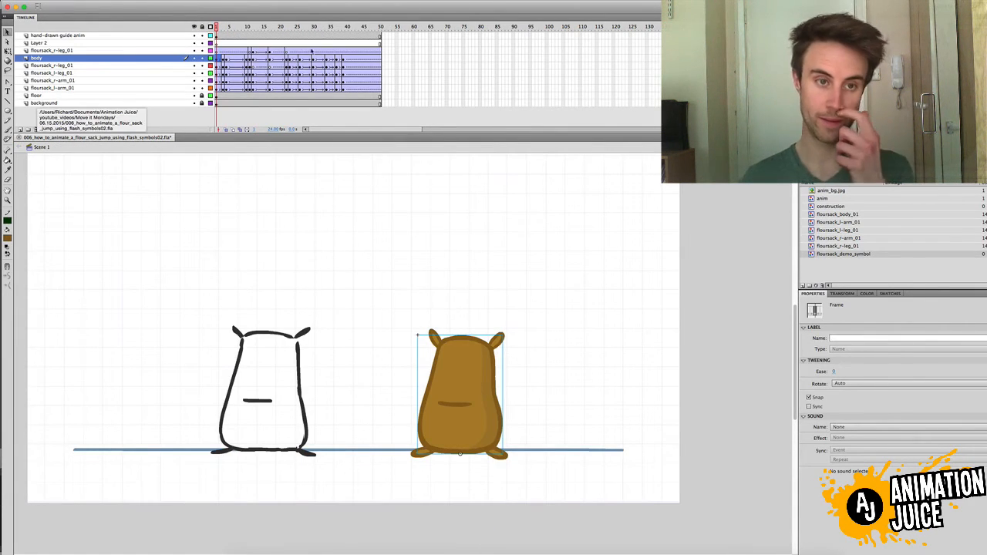
# Compare the sack's tweened poses on frames 1 to 3 with the hand-drawn guide
pyautogui.click(223, 28)
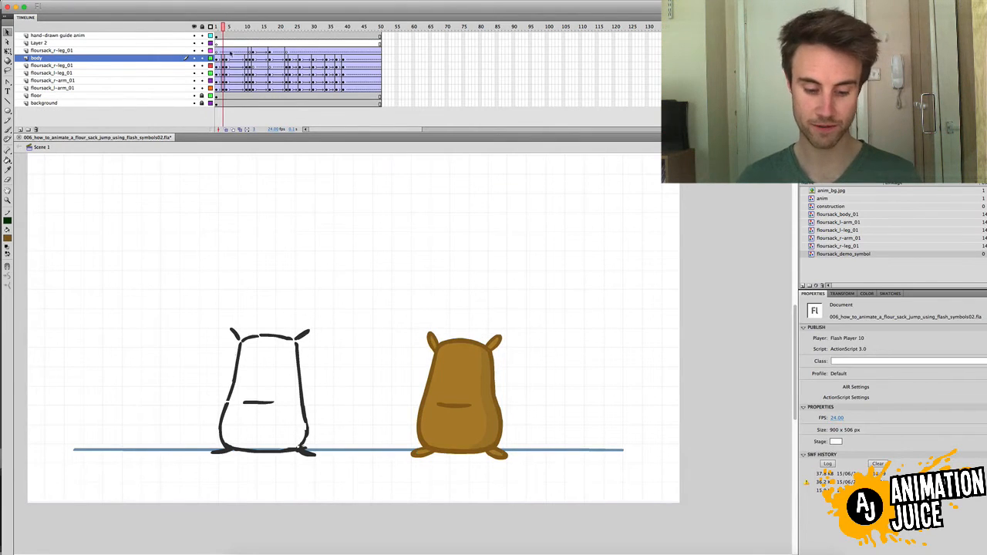
pyautogui.moveTo(225, 29); pyautogui.dragTo(219, 34)
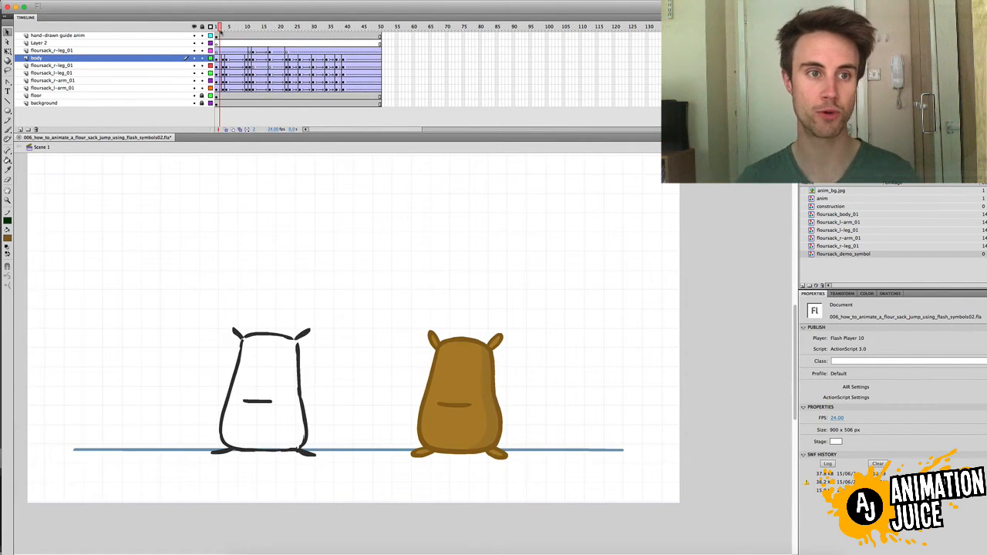
pyautogui.click(224, 29)
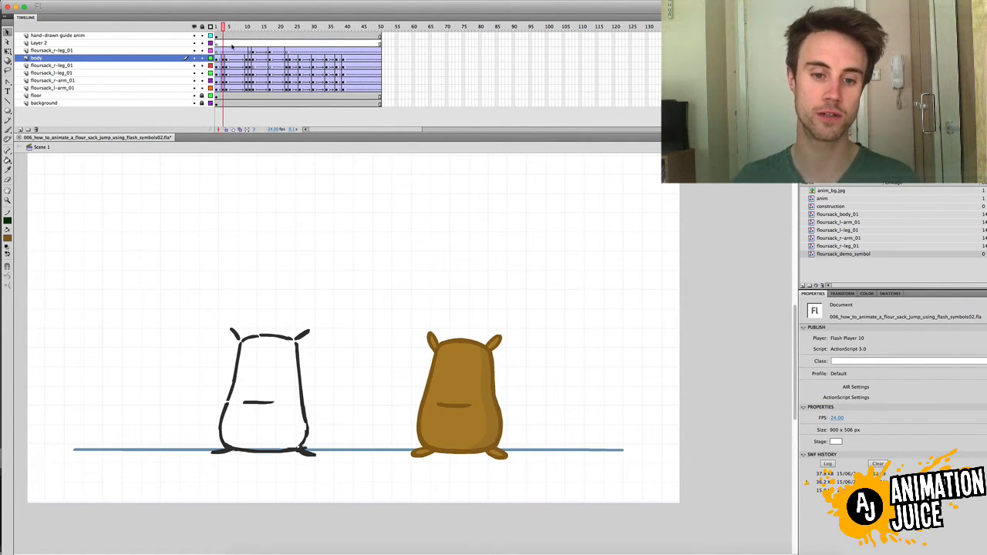
pyautogui.moveTo(223, 30); pyautogui.dragTo(216, 28)
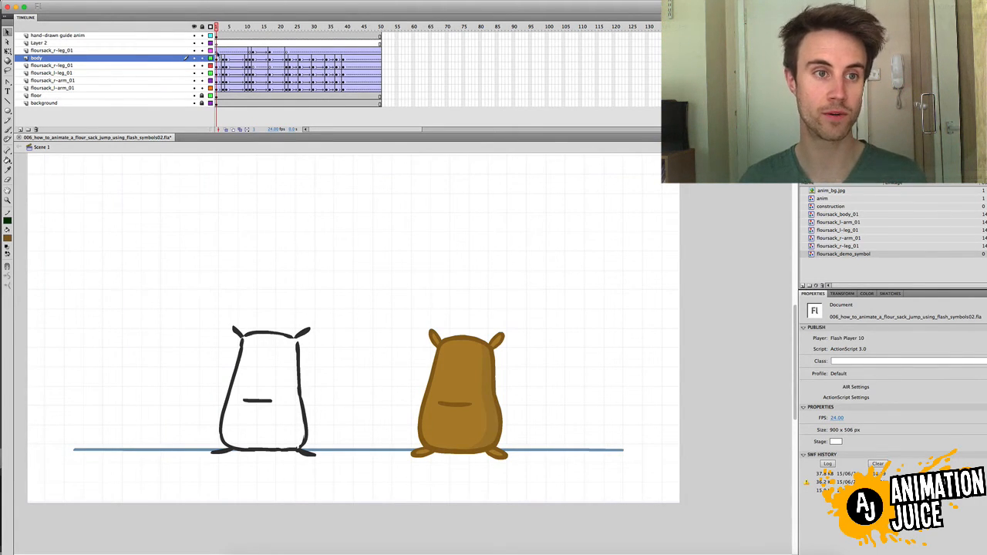
# Select frames 1 to 50 on all the sack part layers and review the tween commands available for them
pyautogui.click(220, 50)
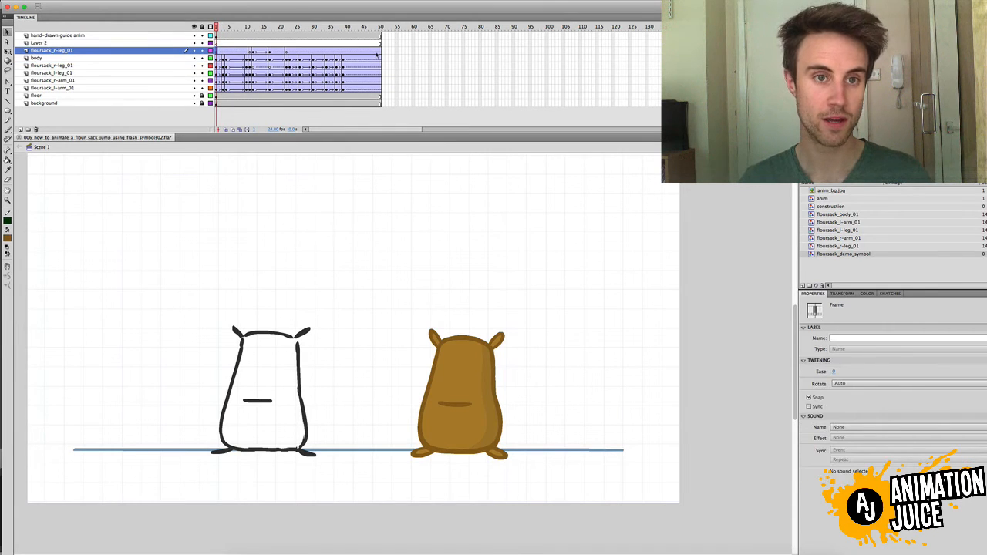
pyautogui.moveTo(218, 51); pyautogui.dragTo(381, 89)
pyautogui.rightClick(255, 52)
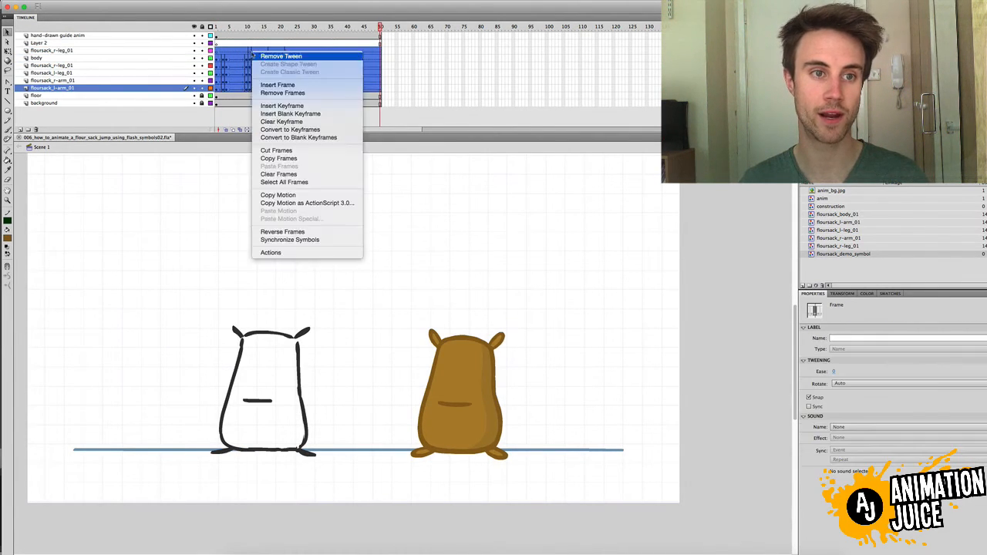
pyautogui.click(332, 54)
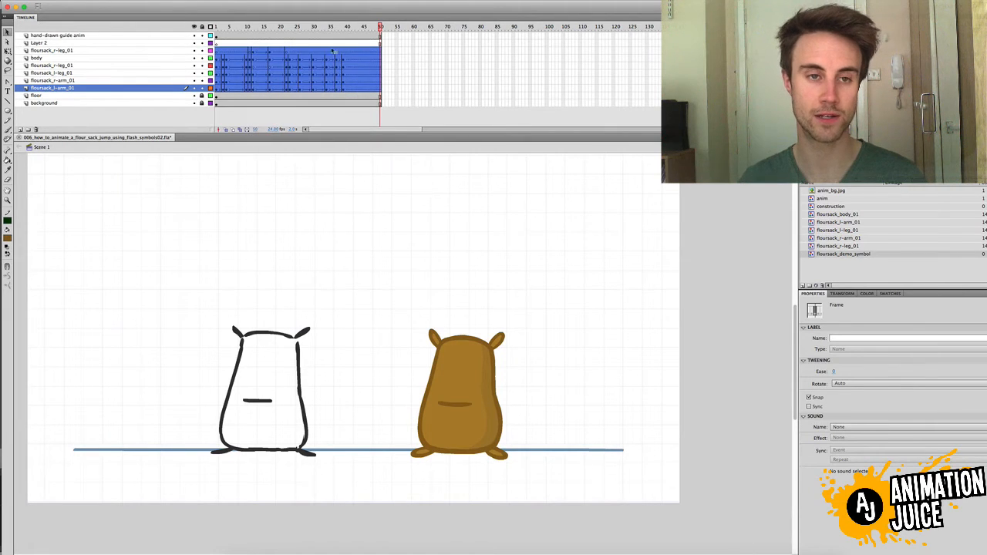
pyautogui.click(296, 44)
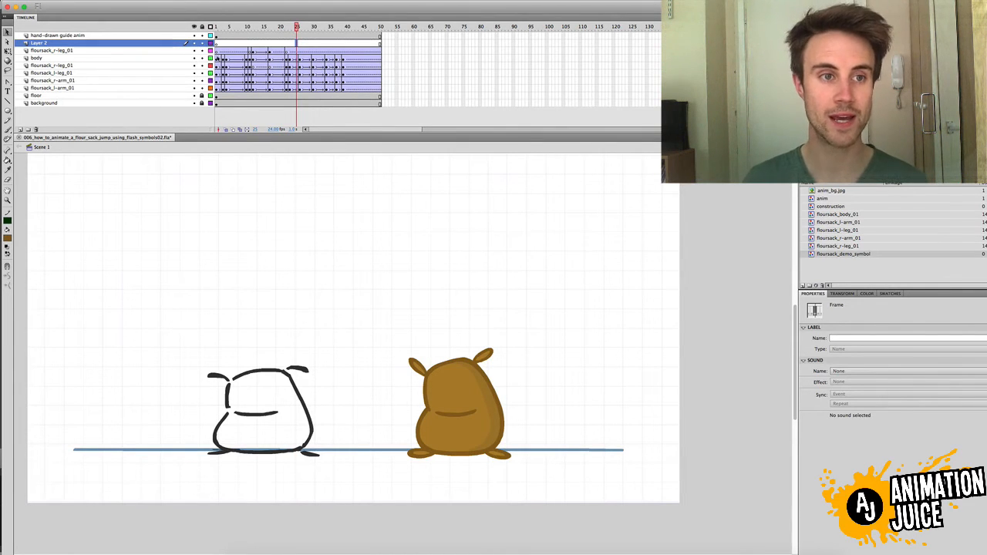
# Scrub between frames 1 and 20 to examine how the tweened sack follows the guide through the jump
pyautogui.click(216, 28)
pyautogui.click(216, 59)
pyautogui.moveTo(218, 29); pyautogui.dragTo(223, 29)
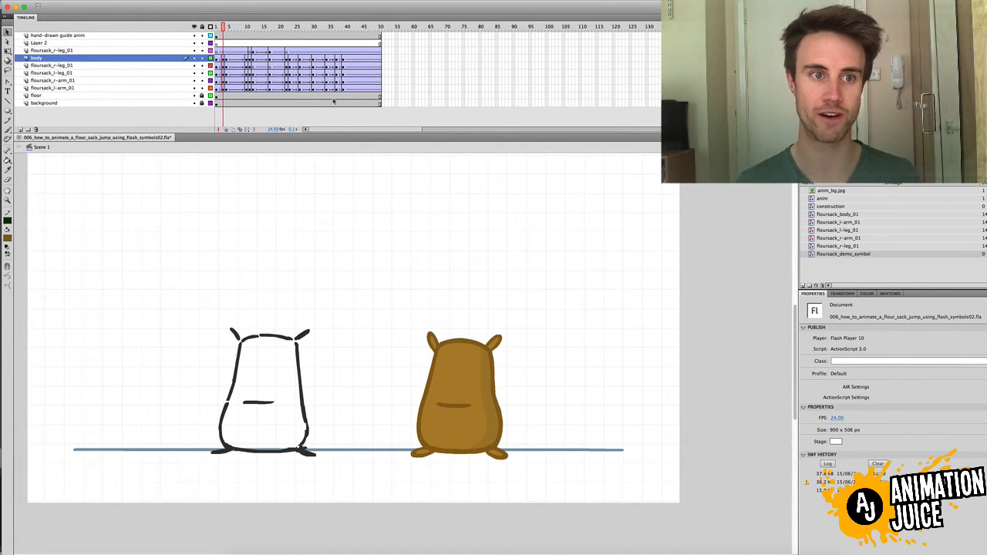
pyautogui.moveTo(233, 27)
pyautogui.mouseDown()
pyautogui.moveTo(241, 28)
pyautogui.moveTo(216, 28)
pyautogui.moveTo(264, 40)
pyautogui.moveTo(227, 44)
pyautogui.mouseUp()
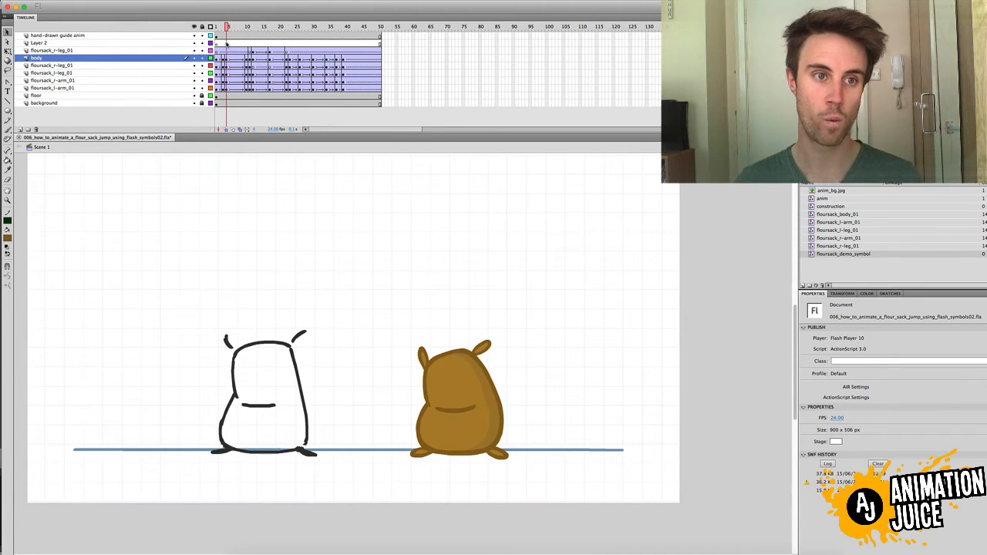
pyautogui.moveTo(226, 29); pyautogui.dragTo(195, 33)
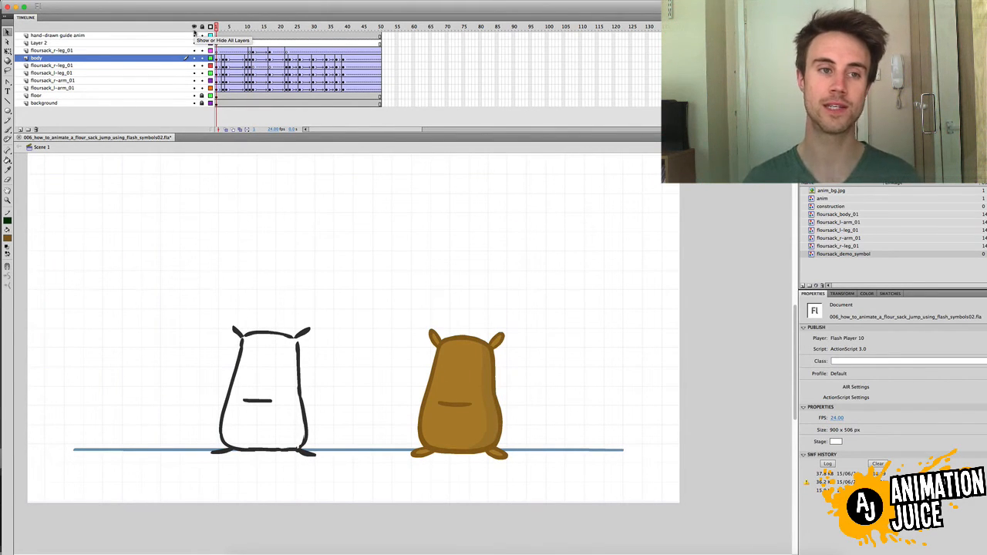
pyautogui.moveTo(222, 29); pyautogui.dragTo(281, 40)
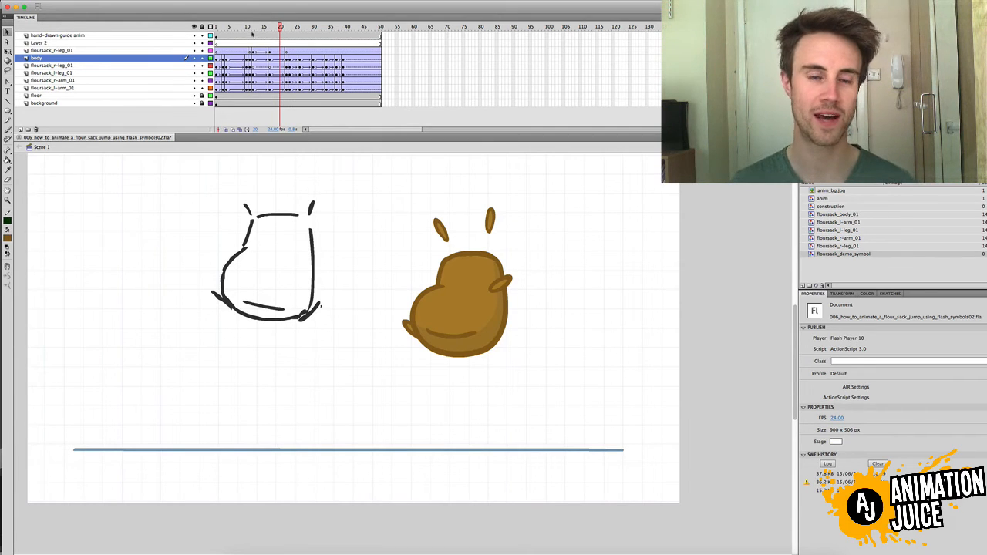
pyautogui.moveTo(239, 30); pyautogui.dragTo(211, 33)
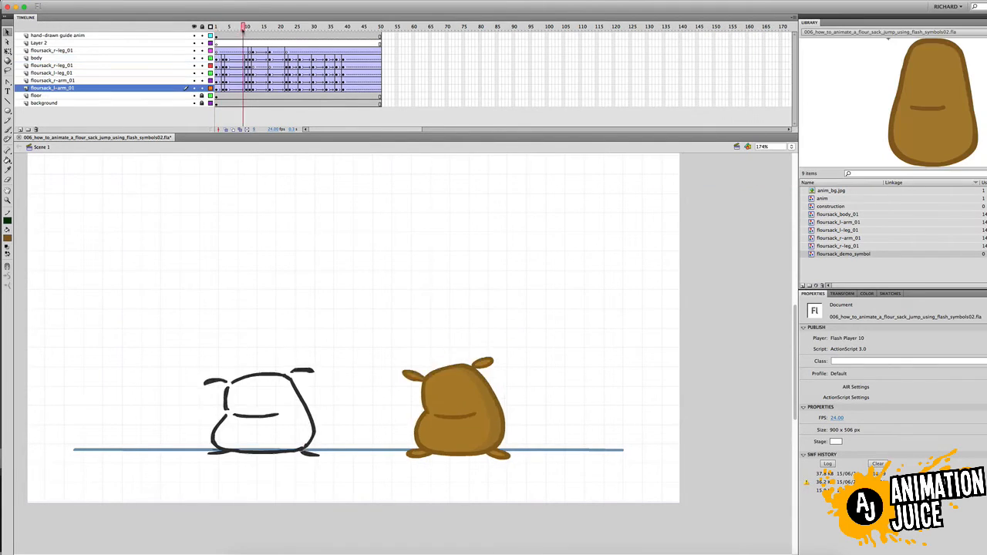
# Set the ease to 100 on the sack's tweens around frame 7, from the body to the left arm layer, and review the motion
pyautogui.moveTo(242, 28)
pyautogui.mouseDown()
pyautogui.moveTo(216, 27)
pyautogui.moveTo(236, 28)
pyautogui.mouseUp()
pyautogui.moveTo(236, 58); pyautogui.dragTo(236, 87)
pyautogui.click(838, 371)
pyautogui.write('100')
pyautogui.press('Return')
pyautogui.moveTo(236, 27)
pyautogui.mouseDown()
pyautogui.moveTo(222, 29)
pyautogui.moveTo(246, 29)
pyautogui.mouseUp()
pyautogui.click(408, 362)
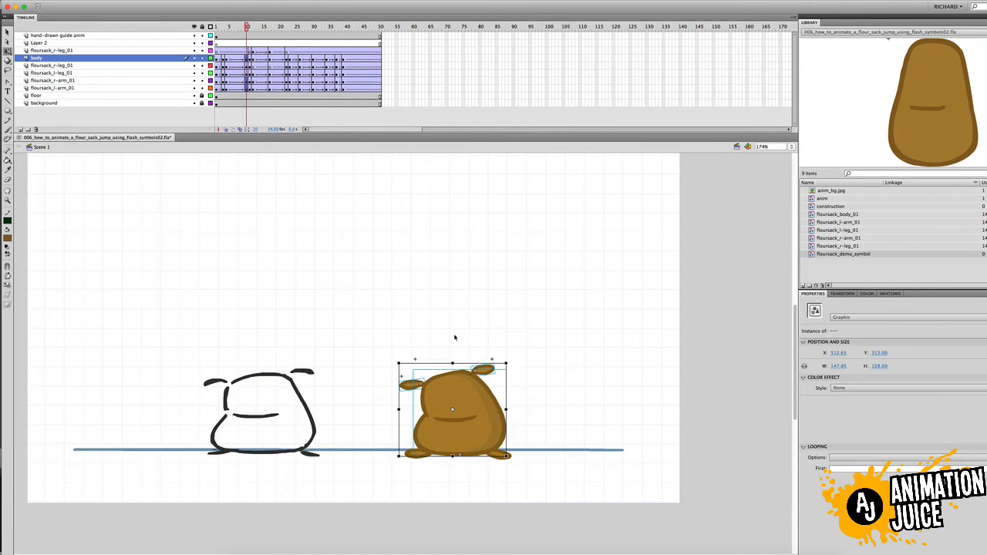
pyautogui.press('Return')
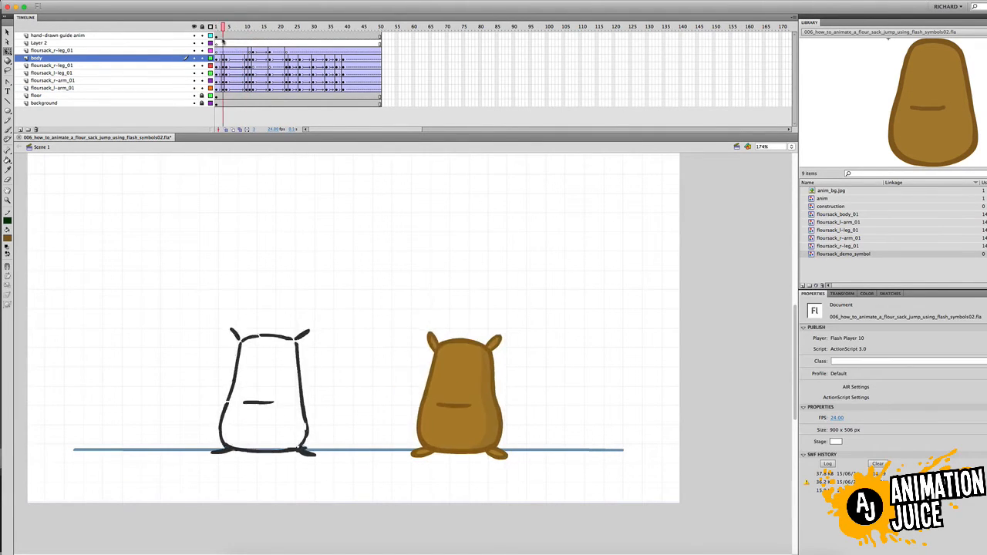
# Set the ease to 100 on the sack's rising tweens around frame 15
pyautogui.moveTo(217, 44); pyautogui.dragTo(265, 88)
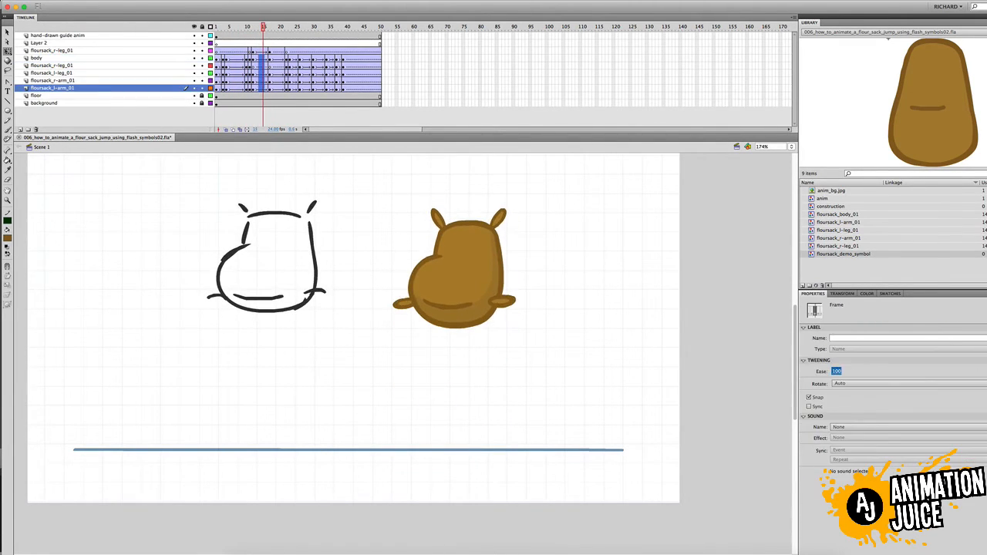
pyautogui.moveTo(264, 28); pyautogui.dragTo(270, 35)
pyautogui.moveTo(260, 52); pyautogui.dragTo(260, 87)
pyautogui.click(834, 371)
pyautogui.write('100')
pyautogui.press('Return')
# Set the ease to -100 on all the sack's falling tweens around frame 20
pyautogui.moveTo(247, 29); pyautogui.dragTo(270, 44)
pyautogui.moveTo(276, 51); pyautogui.dragTo(279, 87)
pyautogui.click(836, 371)
pyautogui.write('-100')
pyautogui.press('Return')
pyautogui.moveTo(279, 27); pyautogui.dragTo(278, 87)
pyautogui.click(835, 371)
pyautogui.write('-100')
pyautogui.press('Return')
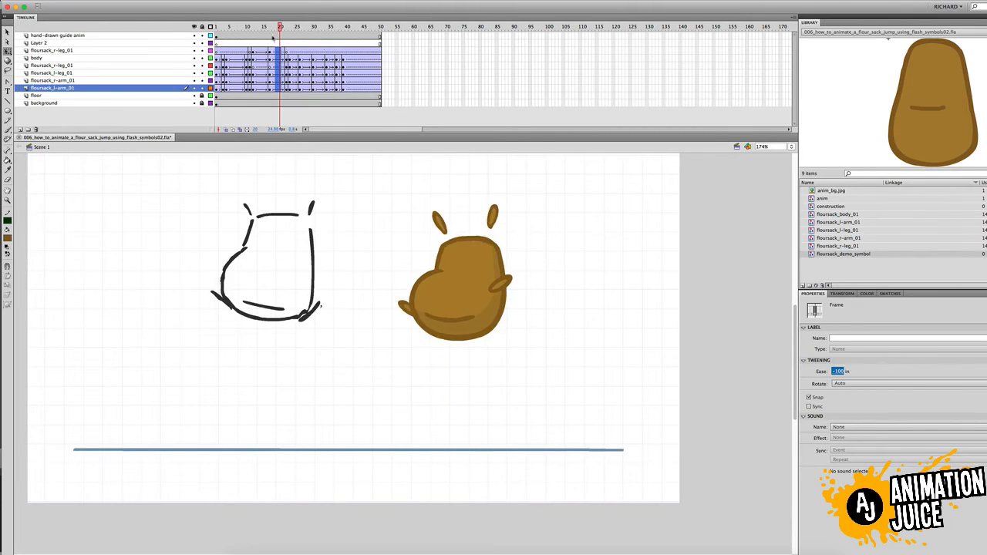
# Compare frames 17 and 21 with the guide and insert a keyframe at frame 21 on the body layer
pyautogui.moveTo(272, 37)
pyautogui.mouseDown()
pyautogui.moveTo(266, 31)
pyautogui.moveTo(283, 33)
pyautogui.mouseUp()
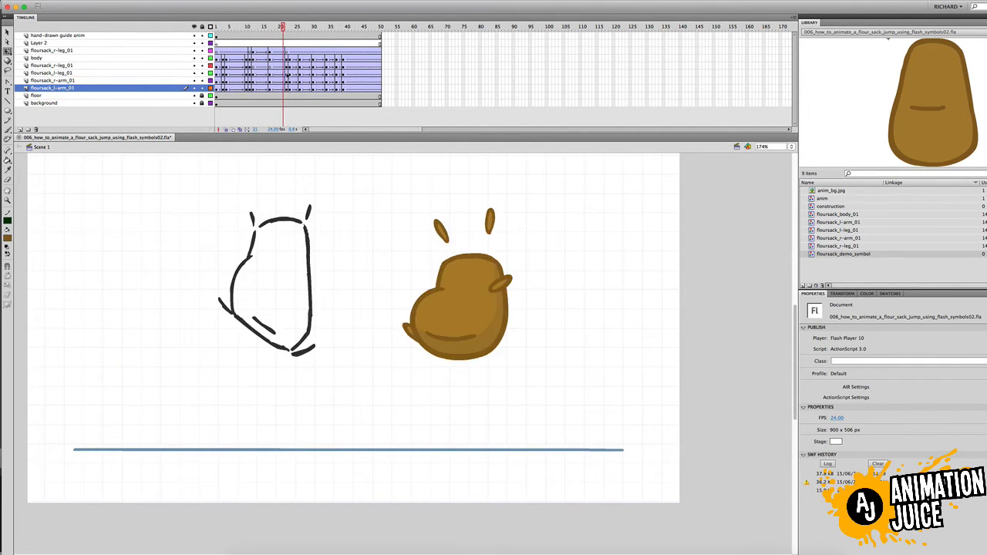
pyautogui.click(287, 73)
pyautogui.click(287, 58)
pyautogui.click(283, 31)
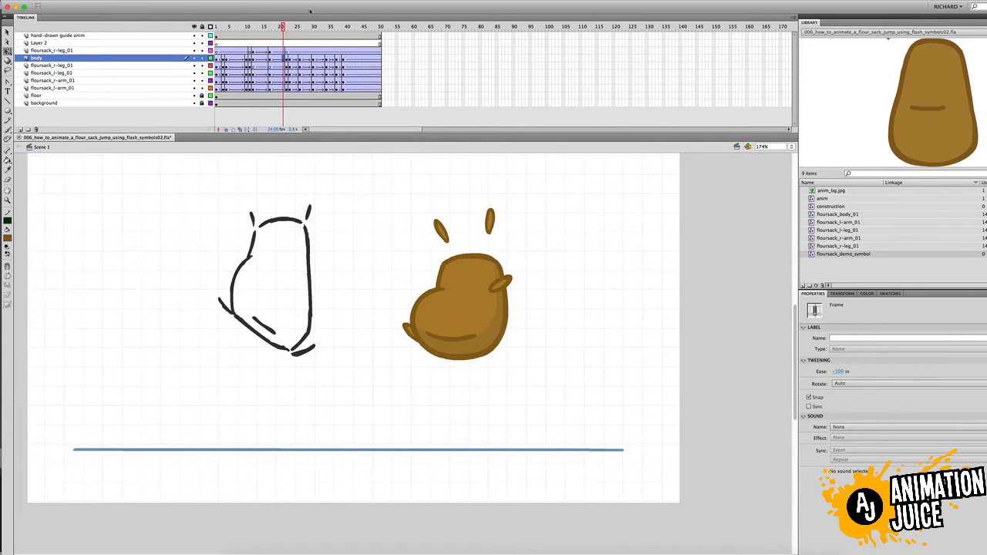
pyautogui.click(287, 50)
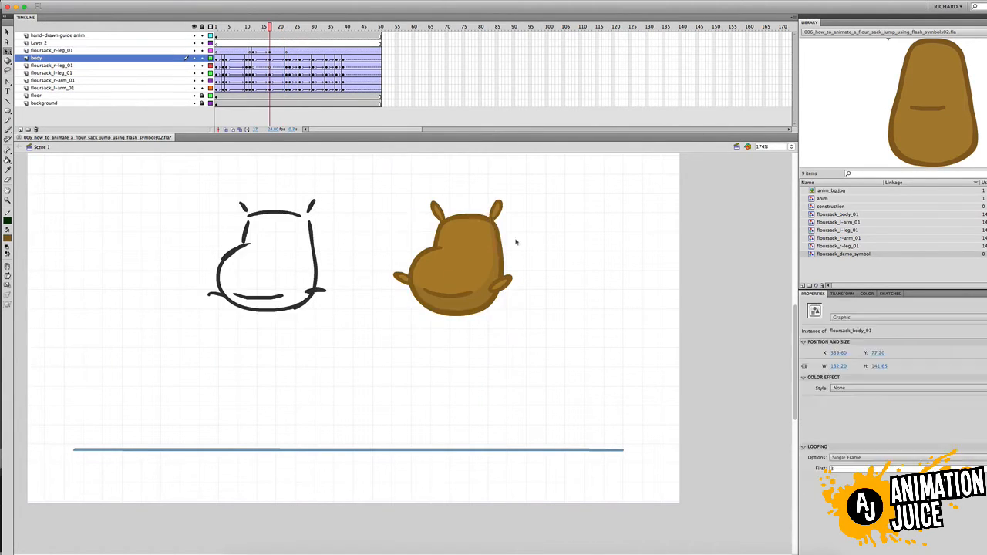
pyautogui.moveTo(270, 29); pyautogui.dragTo(283, 31)
pyautogui.click(285, 58)
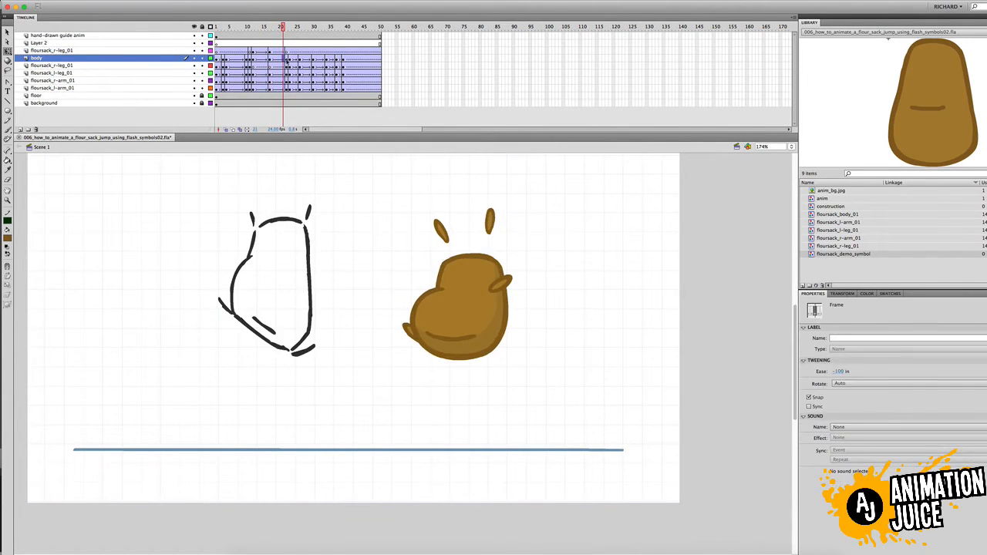
pyautogui.press('F6')
pyautogui.press('.')
pyautogui.press(',')
# Move the body up on frame 21 until its top meets the bases of the arms
pyautogui.click(284, 60)
pyautogui.hotkey('shift', 'Up')
pyautogui.press('Up')
pyautogui.press('Up')
pyautogui.press('Up')
pyautogui.press('Up')
pyautogui.press('Up')
pyautogui.press('Up')
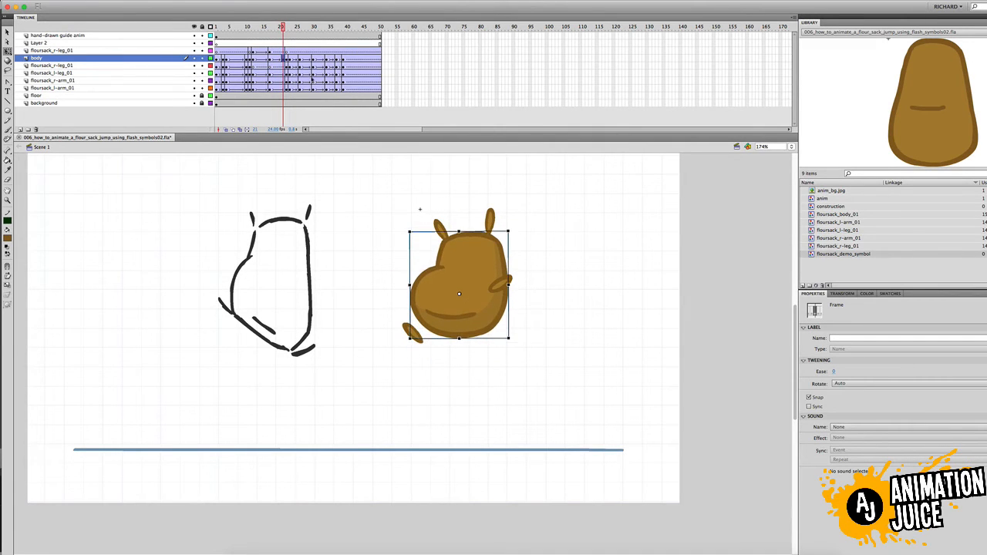
pyautogui.press('Up')
pyautogui.press('Up')
pyautogui.press('Up')
pyautogui.press('Up')
pyautogui.press('Up')
pyautogui.press('Up')
pyautogui.press('Up')
pyautogui.press('Up')
pyautogui.press('Up')
# Narrow the body on frame 21 to about 115 px wide and stretch it downward to about 172 px tall
pyautogui.moveTo(508, 272); pyautogui.dragTo(502, 272)
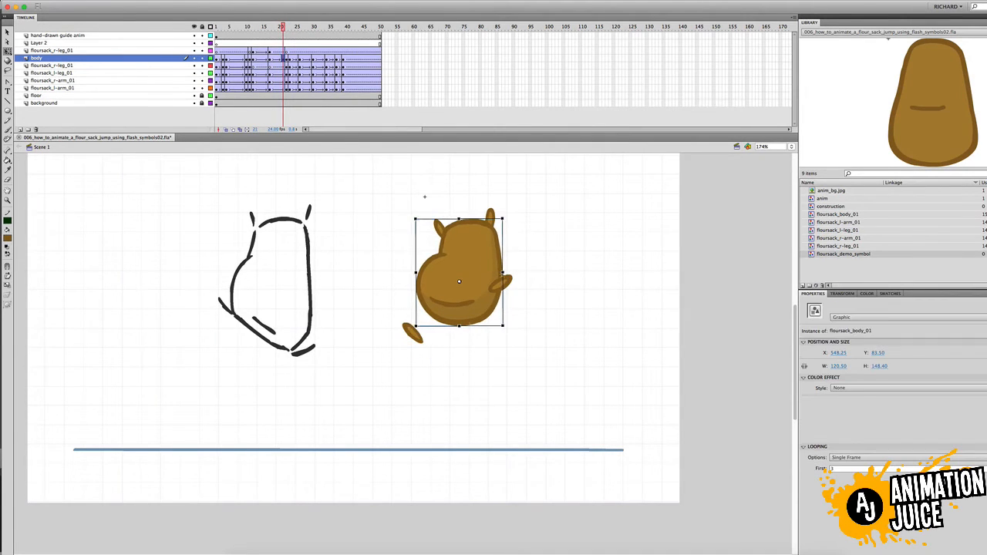
pyautogui.moveTo(459, 326); pyautogui.dragTo(458, 343)
pyautogui.moveTo(503, 280); pyautogui.dragTo(500, 281)
pyautogui.click(518, 251)
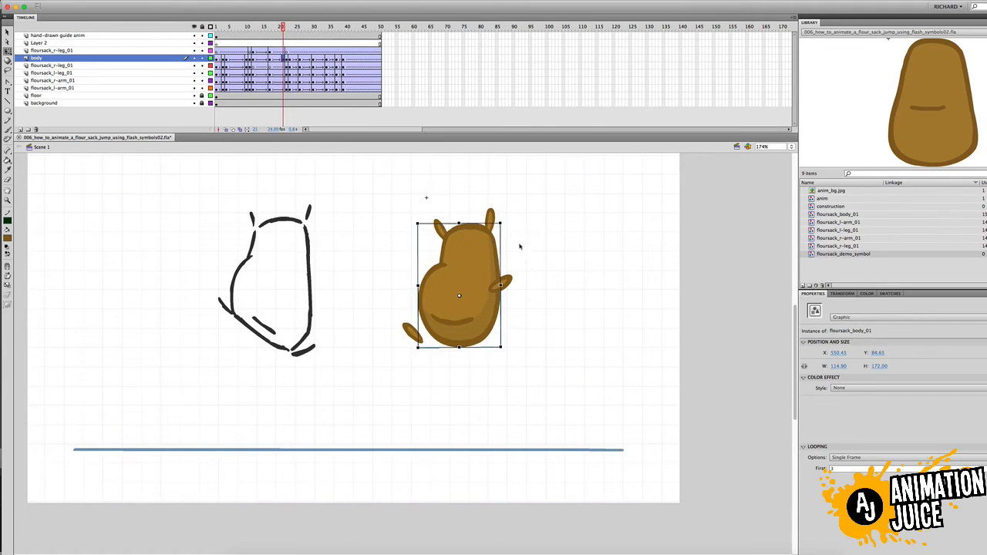
# Reposition both legs on frame 21 so they attach to the lower edge of the stretched body
pyautogui.click(407, 330)
pyautogui.click(496, 336)
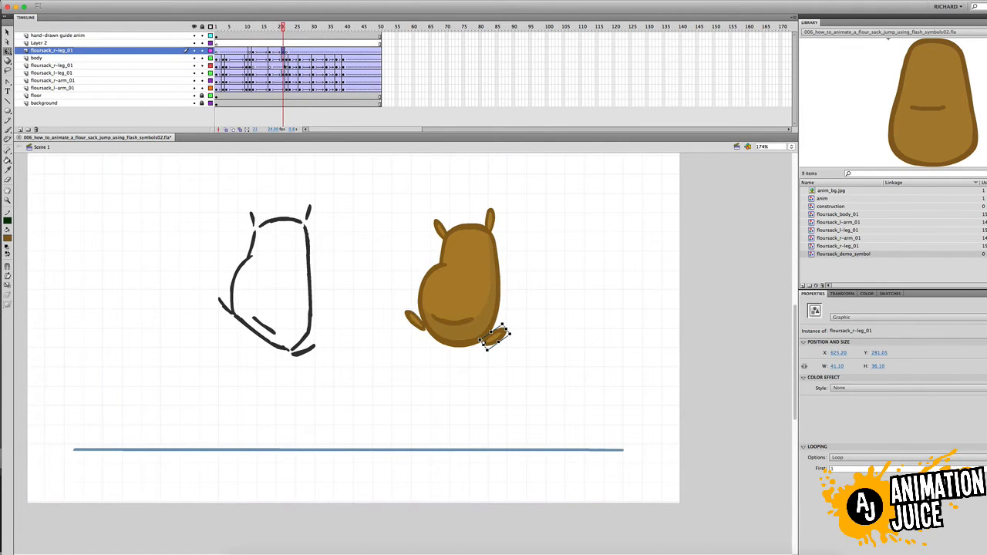
pyautogui.click(409, 319)
# Set the ease to 100 on all the sack's tweens at frame 24
pyautogui.click(272, 28)
pyautogui.moveTo(273, 31); pyautogui.dragTo(294, 88)
pyautogui.click(401, 275)
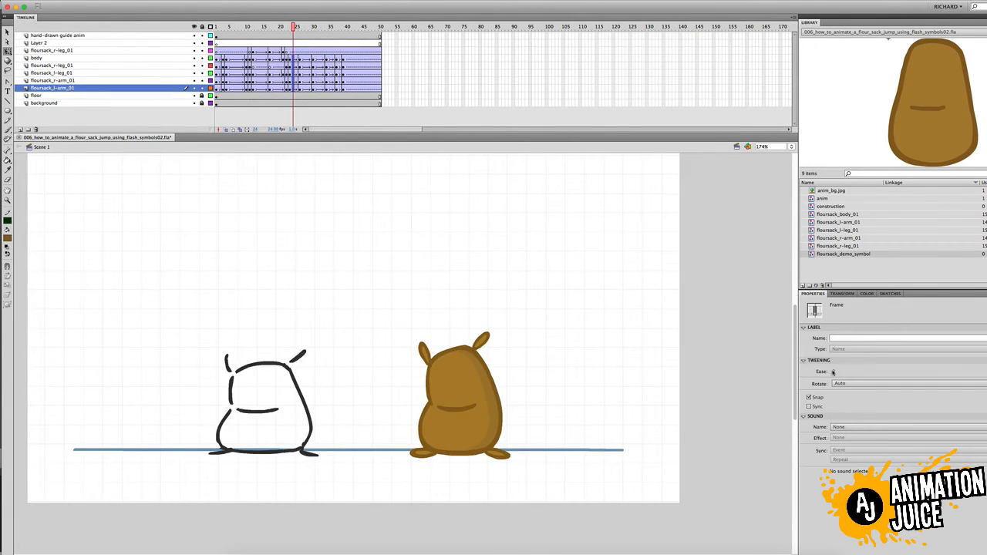
pyautogui.click(833, 373)
pyautogui.write('100')
pyautogui.press('Return')
# Set the ease to 100 on the sack's remaining settling tweens up to frame 32 across all its layers
pyautogui.moveTo(295, 28); pyautogui.dragTo(320, 88)
pyautogui.click(833, 372)
pyautogui.write('100')
pyautogui.press('Return')
pyautogui.click(834, 372)
pyautogui.write('100')
pyautogui.press('Return')
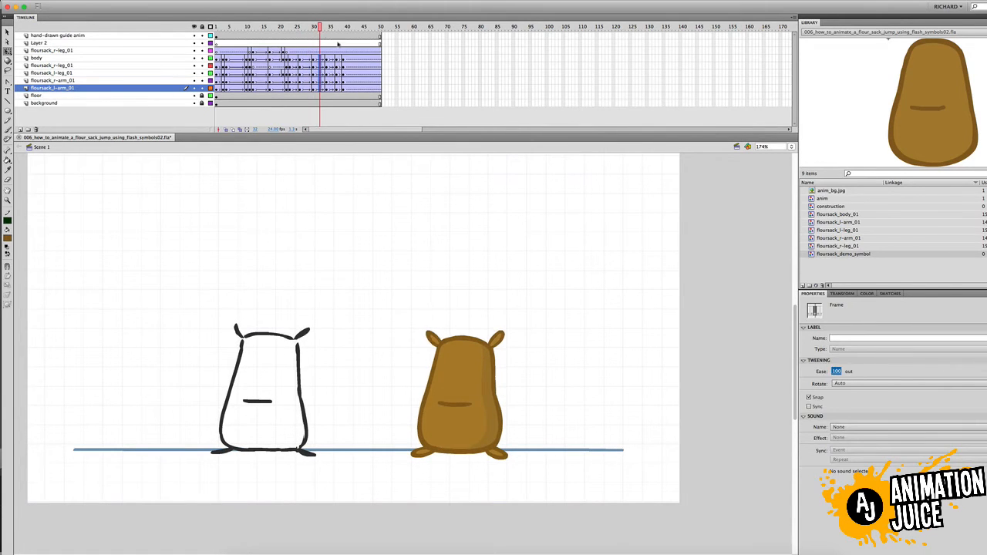
# Play back the animation, preview it as a test movie beside the hand-drawn guide, and close the preview
pyautogui.moveTo(322, 29); pyautogui.dragTo(368, 111)
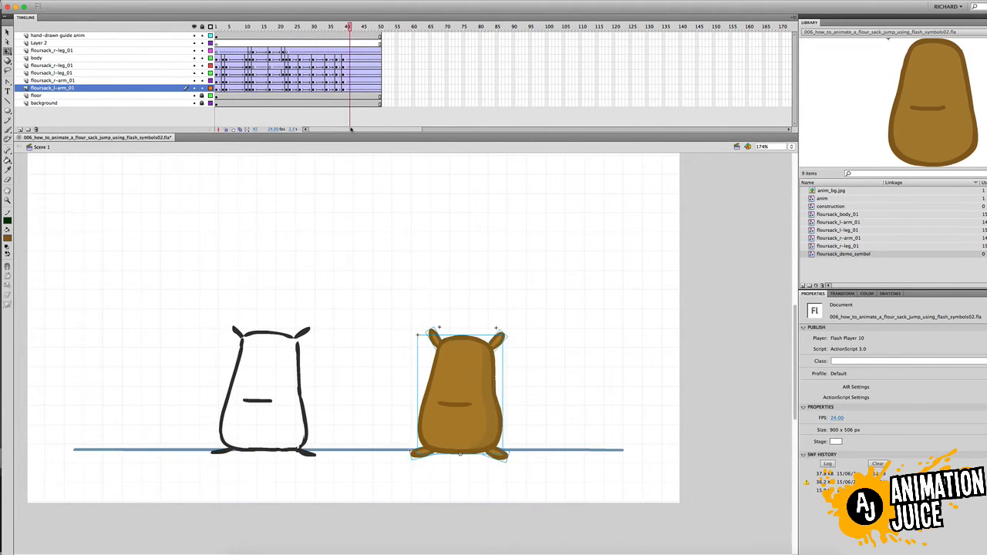
pyautogui.moveTo(346, 58); pyautogui.dragTo(346, 88)
pyautogui.press('Return')
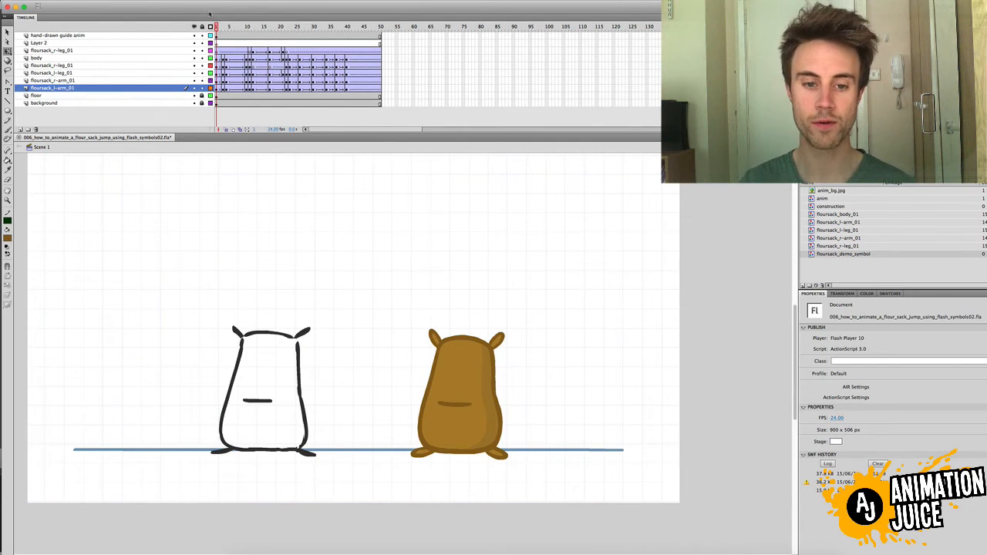
pyautogui.press('super+Return')
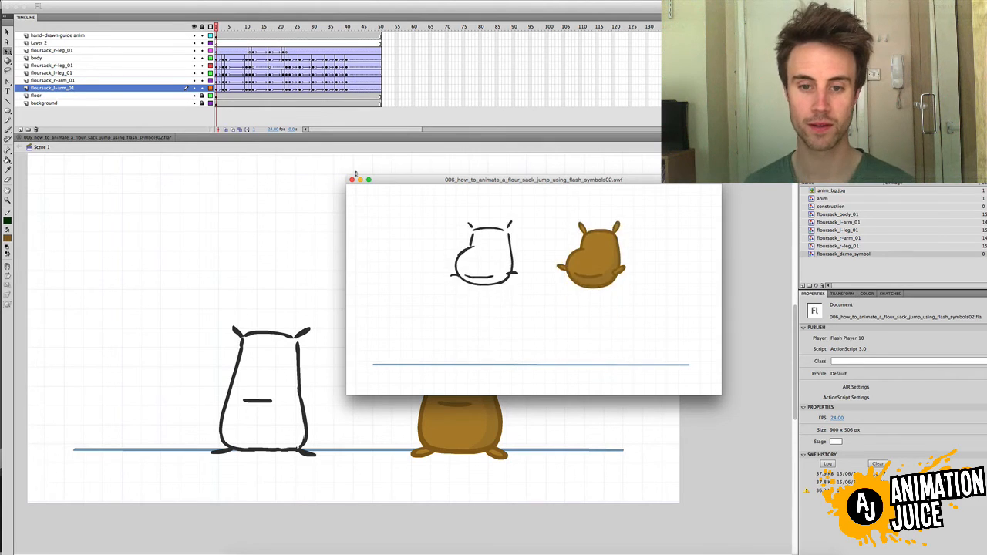
pyautogui.click(351, 179)
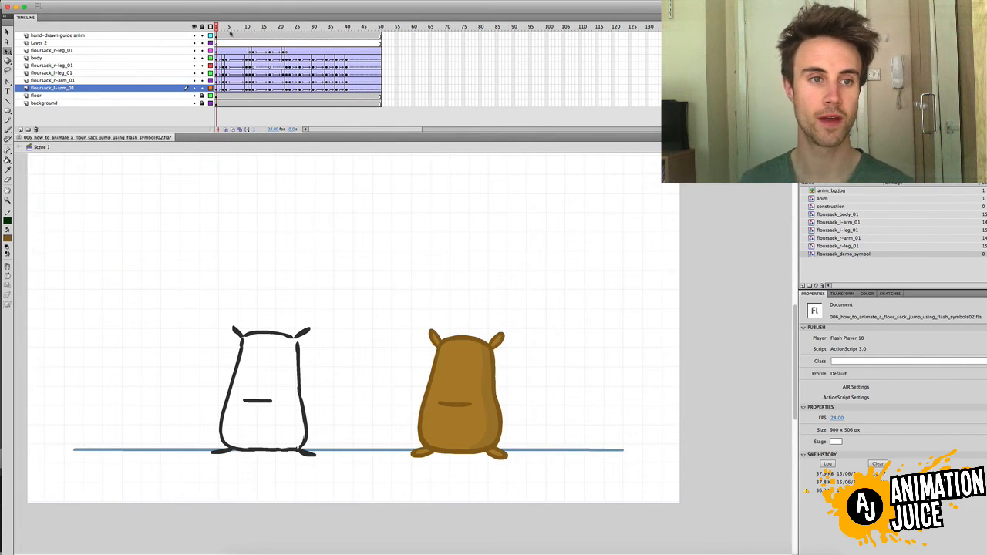
# Open the body symbol, scrub through its alternative drawings to frame 4, and return to the main scene
pyautogui.click(470, 352)
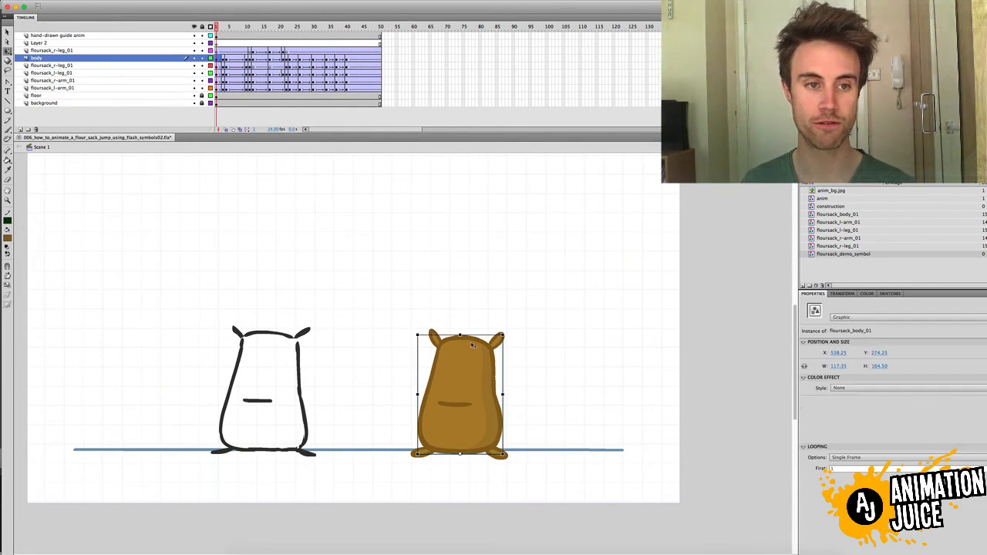
pyautogui.doubleClick(470, 352)
pyautogui.moveTo(217, 28); pyautogui.dragTo(227, 28)
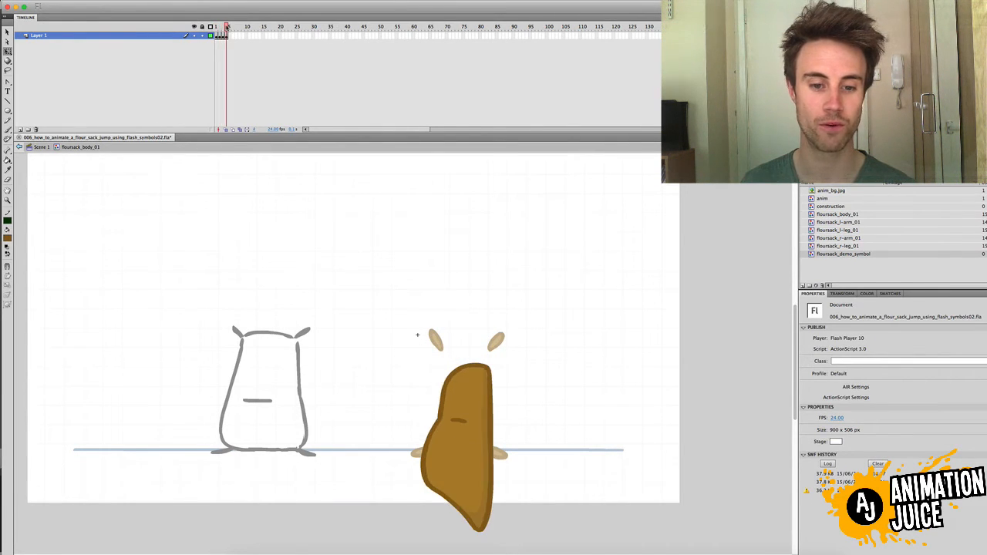
pyautogui.click(40, 146)
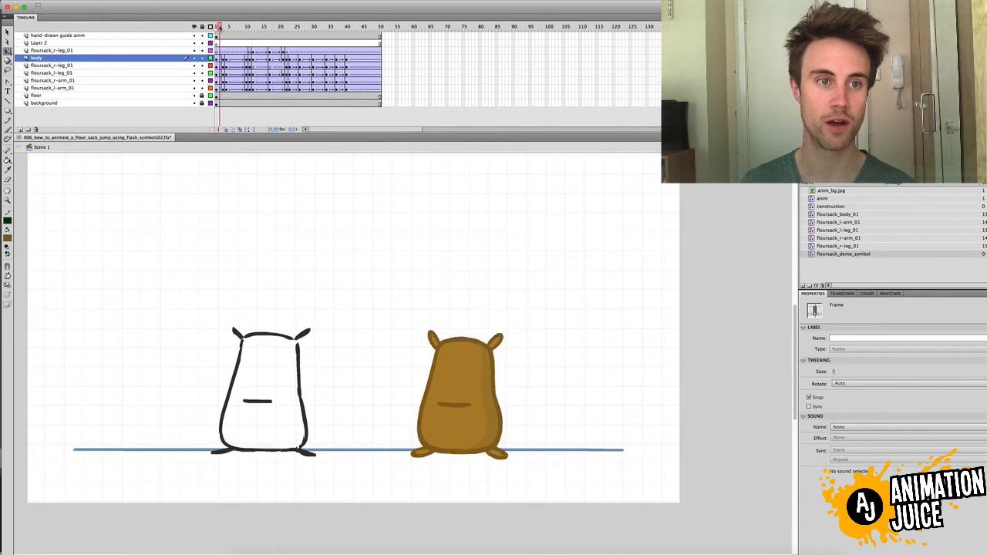
# Try squashing the body downward on frame 3 to about 139 px tall, and undo the change
pyautogui.moveTo(220, 27); pyautogui.dragTo(222, 28)
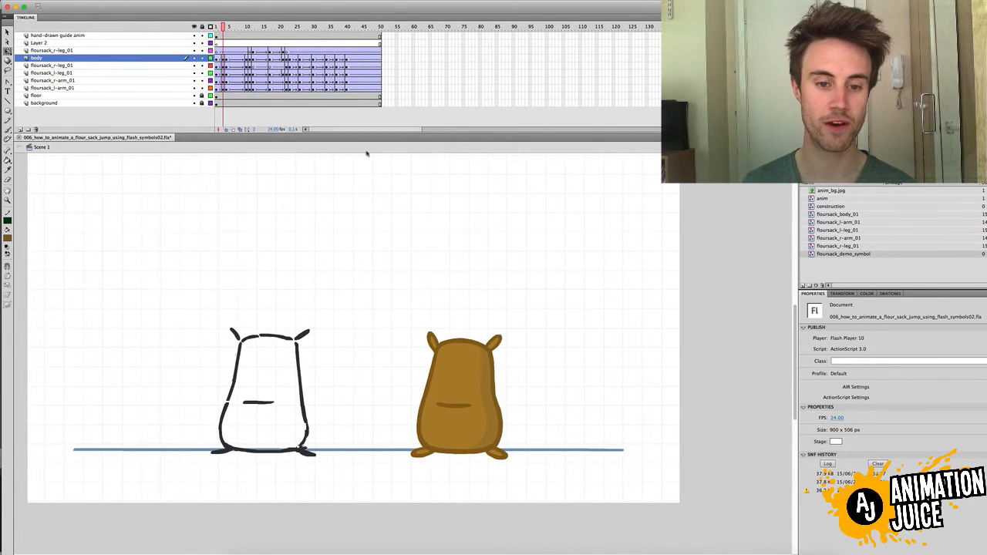
pyautogui.click(464, 362)
pyautogui.moveTo(459, 336); pyautogui.dragTo(458, 353)
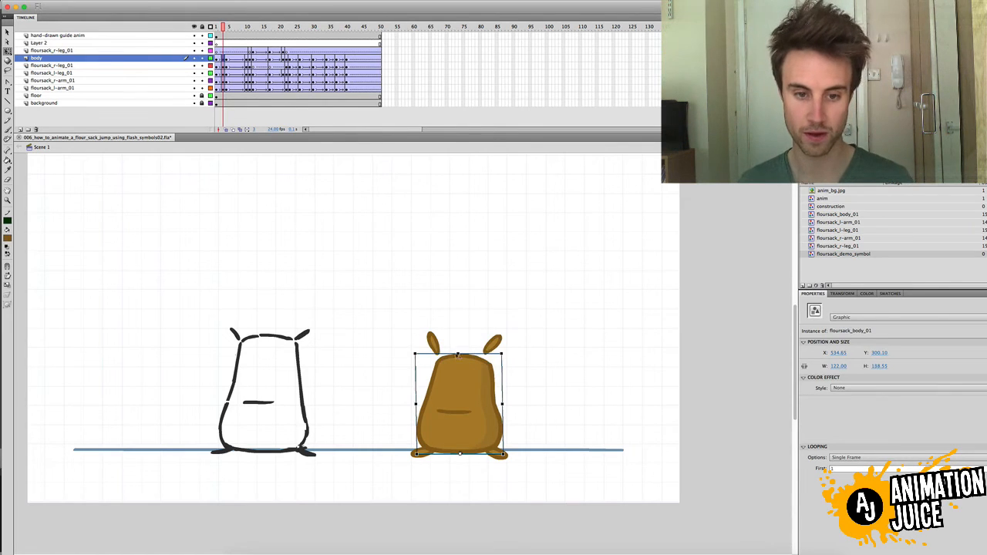
pyautogui.hotkey('ctrl', 'z')
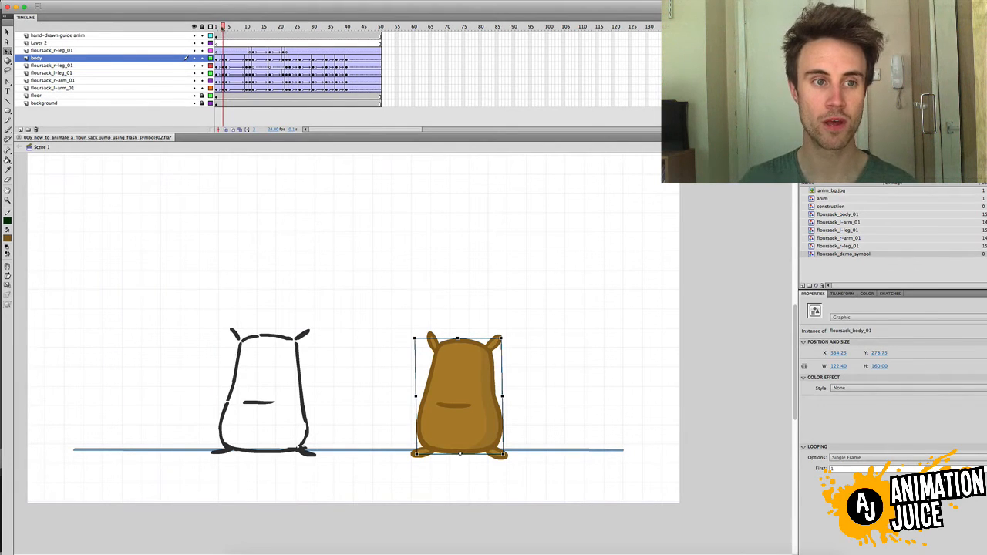
# Scrub back and forth over frames 1 to 5 to compare the opening poses with the guide
pyautogui.click(222, 29)
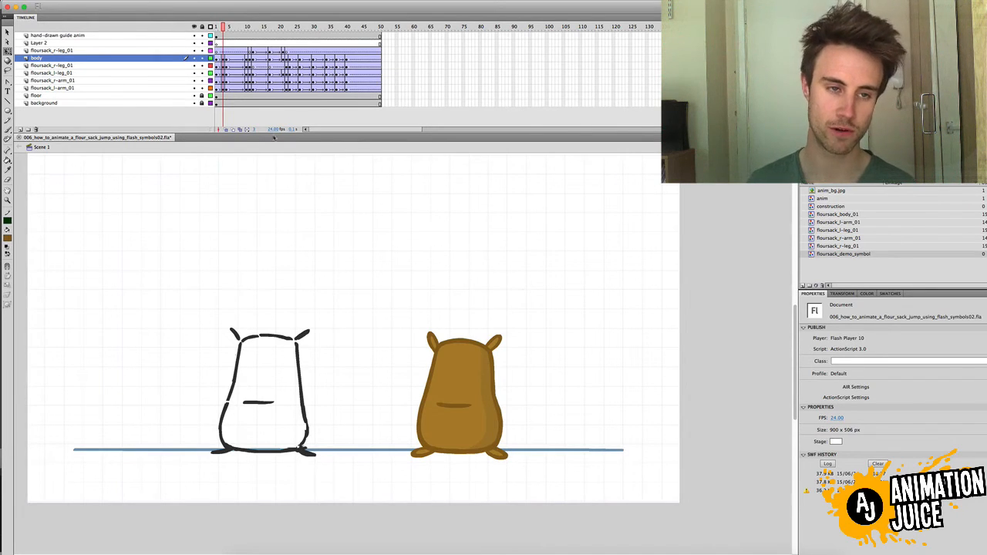
pyautogui.click(216, 27)
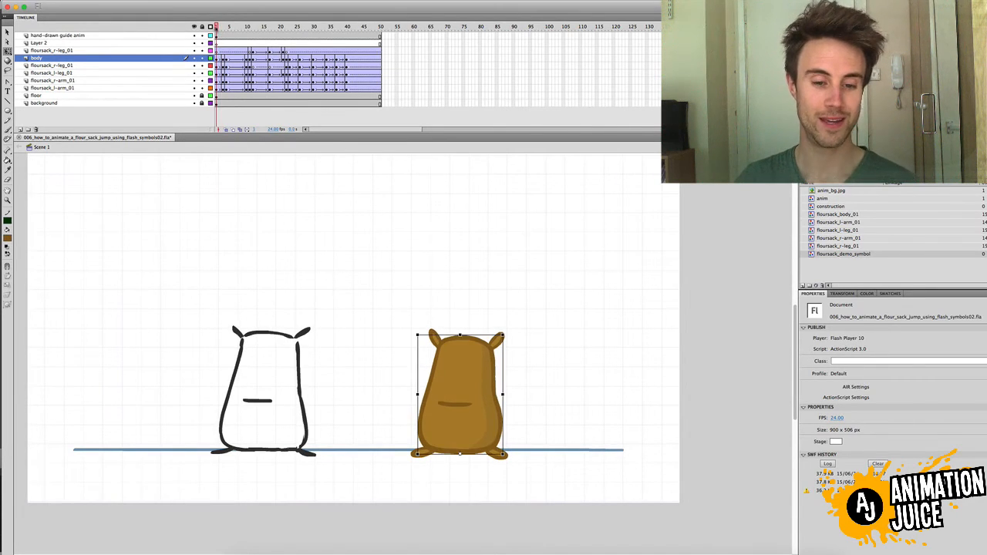
pyautogui.moveTo(216, 28); pyautogui.dragTo(225, 47)
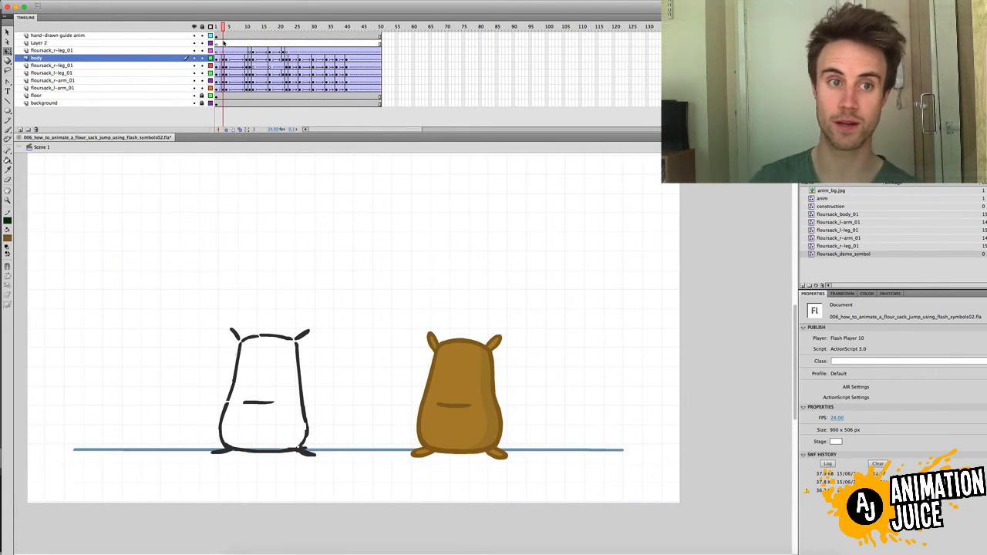
pyautogui.moveTo(223, 28); pyautogui.dragTo(227, 29)
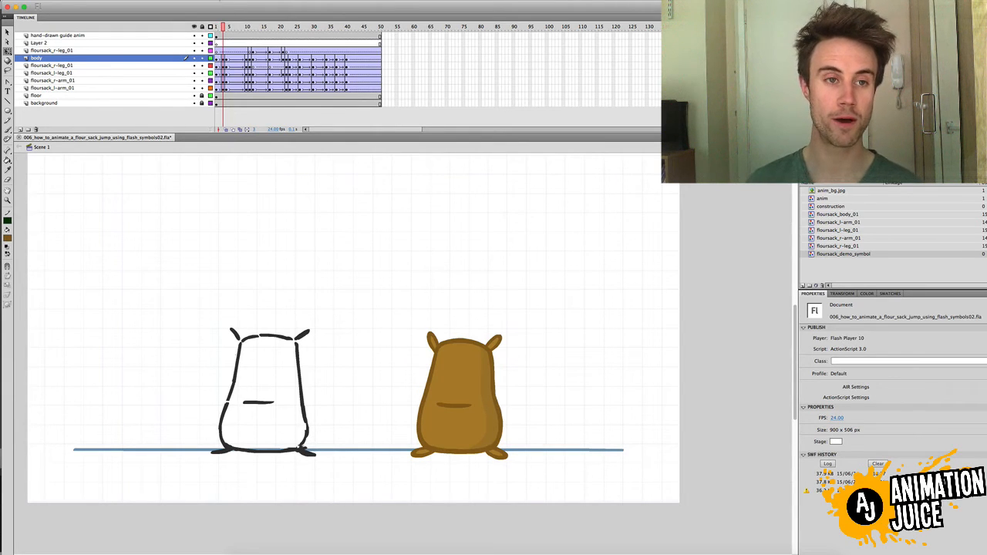
pyautogui.moveTo(223, 29); pyautogui.dragTo(217, 29)
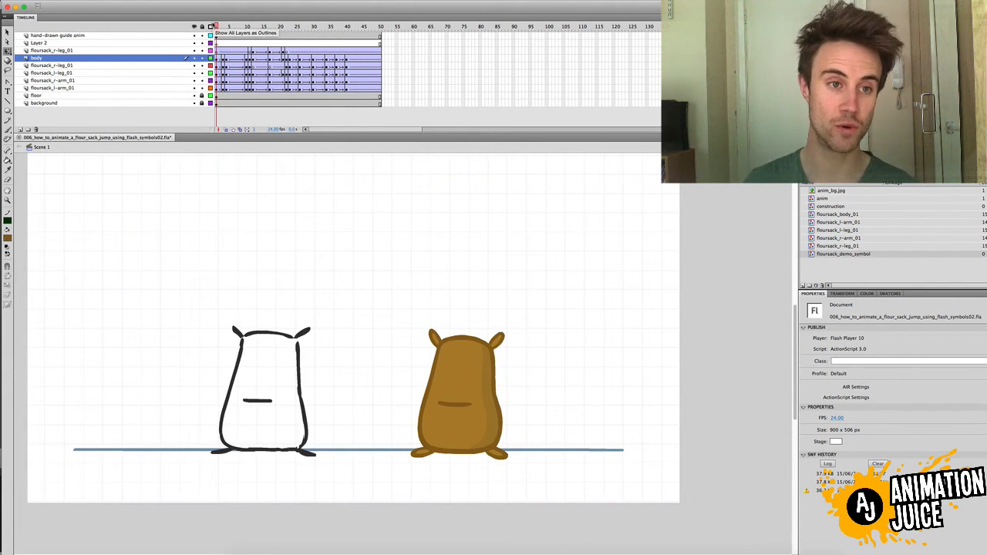
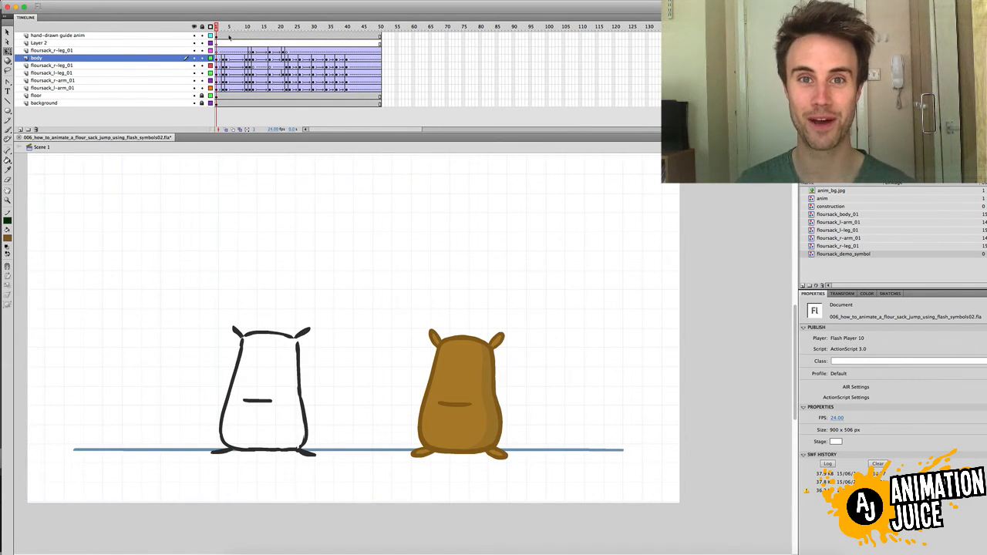
# Insert keyframes at frames 5 and 6 on all the sack's body, leg and arm layers
pyautogui.moveTo(227, 29)
pyautogui.mouseDown()
pyautogui.moveTo(226, 87)
pyautogui.moveTo(227, 30)
pyautogui.moveTo(243, 32)
pyautogui.moveTo(217, 32)
pyautogui.moveTo(238, 36)
pyautogui.mouseUp()
pyautogui.press('F6')
pyautogui.click(459, 400)
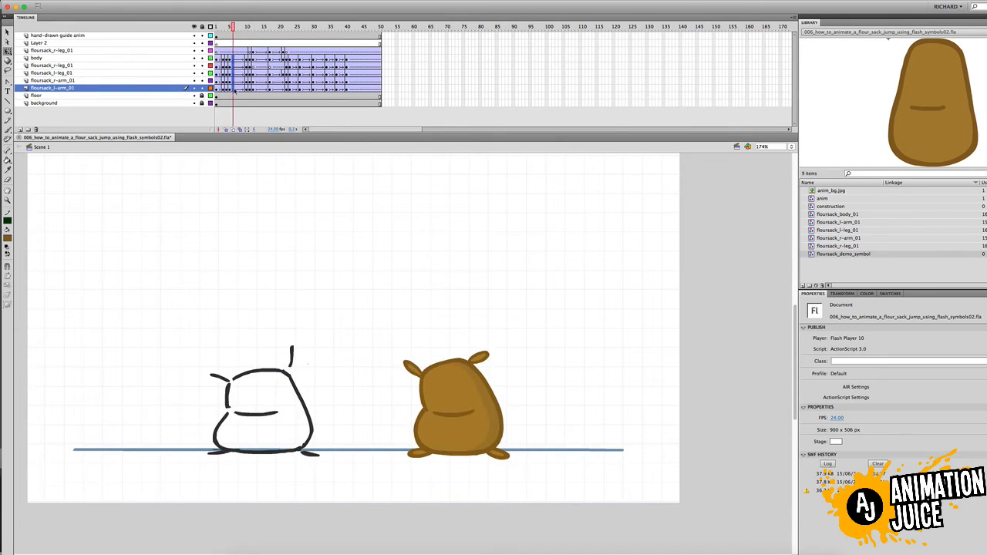
pyautogui.press('F6')
pyautogui.click(227, 27)
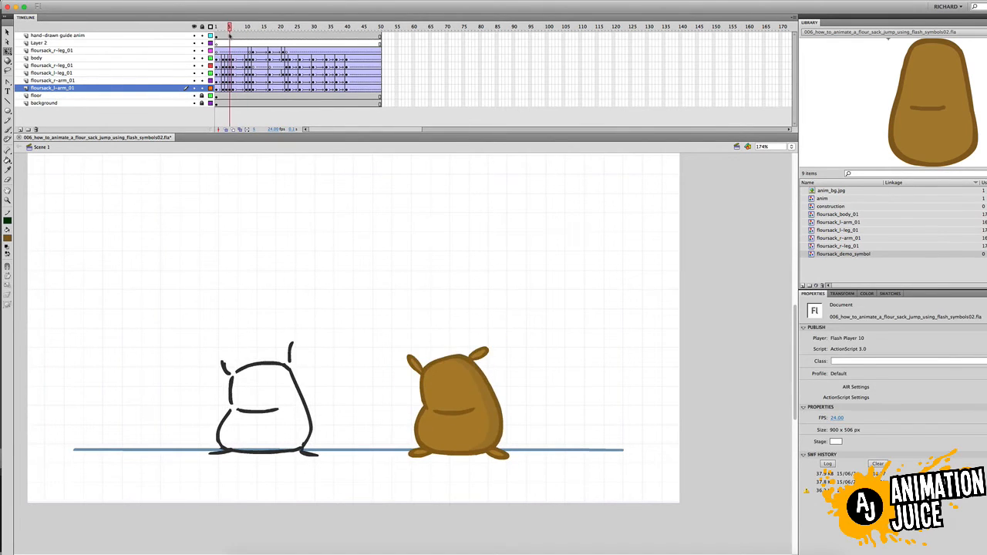
# Skew the whole sack slightly to the right on frames 3 and 4
pyautogui.moveTo(238, 27); pyautogui.dragTo(224, 88)
pyautogui.moveTo(475, 332); pyautogui.dragTo(479, 331)
pyautogui.moveTo(217, 28); pyautogui.dragTo(227, 88)
pyautogui.moveTo(472, 333); pyautogui.dragTo(476, 333)
# Clear the keyframes at frames 5 and 6 on all the sack's layers
pyautogui.moveTo(218, 29); pyautogui.dragTo(232, 30)
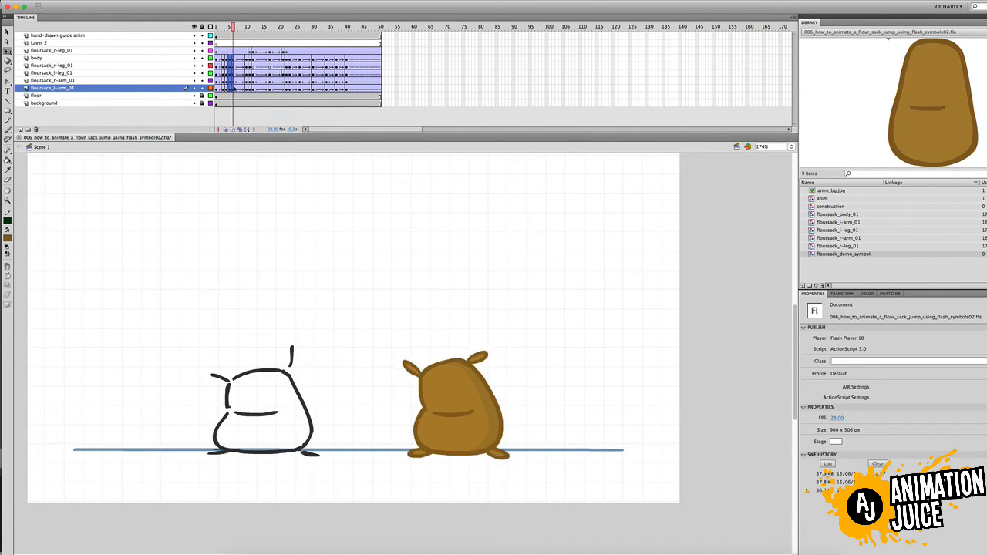
pyautogui.rightClick(233, 58)
pyautogui.click(256, 110)
# Refine the rightward lean of the body, arms and legs together on frames 3 and 4
pyautogui.moveTo(233, 88)
pyautogui.mouseDown()
pyautogui.moveTo(227, 30)
pyautogui.moveTo(226, 87)
pyautogui.mouseUp()
pyautogui.click(443, 370)
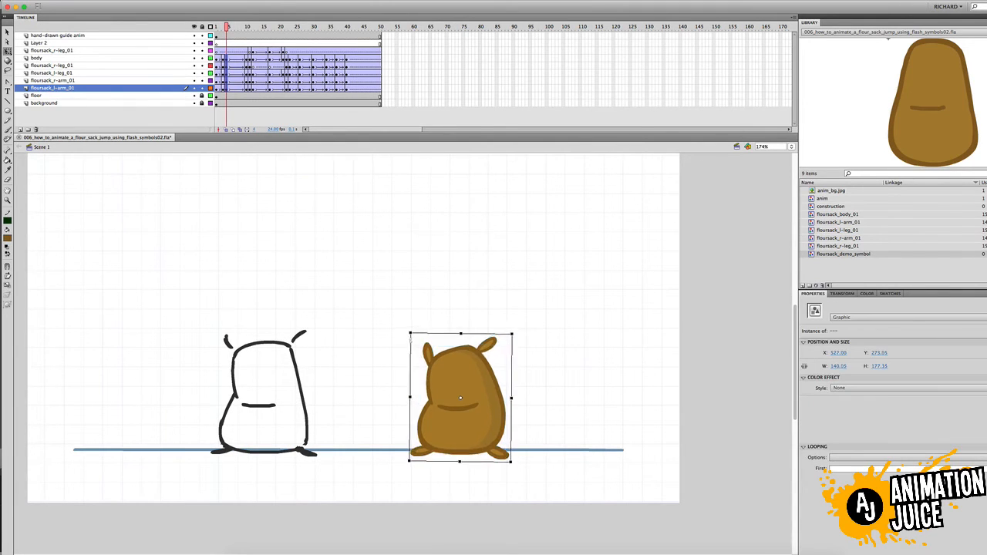
pyautogui.click(220, 29)
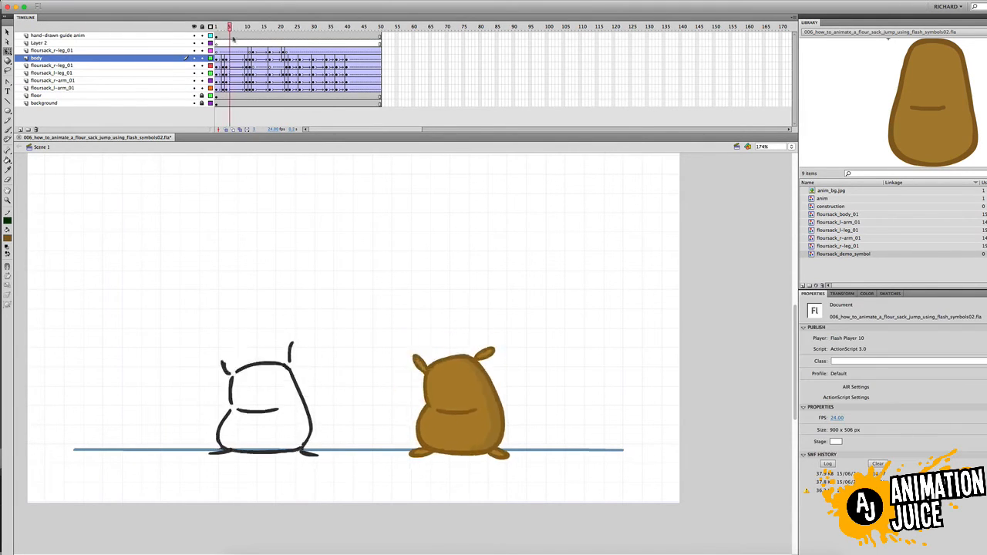
pyautogui.click(467, 350)
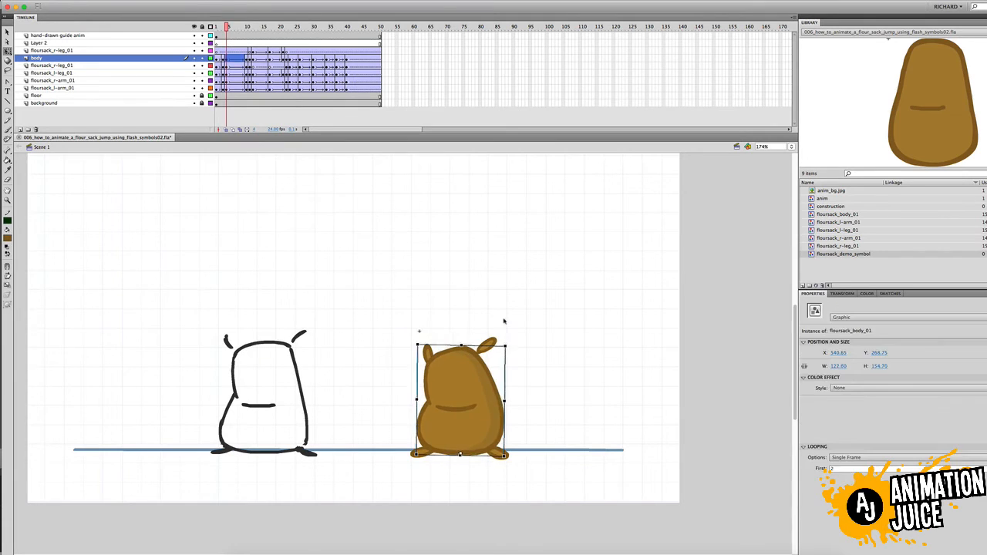
pyautogui.click(504, 321)
pyautogui.moveTo(218, 29)
pyautogui.mouseDown()
pyautogui.moveTo(221, 44)
pyautogui.moveTo(223, 32)
pyautogui.mouseUp()
pyautogui.moveTo(414, 307); pyautogui.dragTo(534, 476)
pyautogui.moveTo(223, 28); pyautogui.dragTo(226, 31)
pyautogui.moveTo(406, 311); pyautogui.dragTo(532, 476)
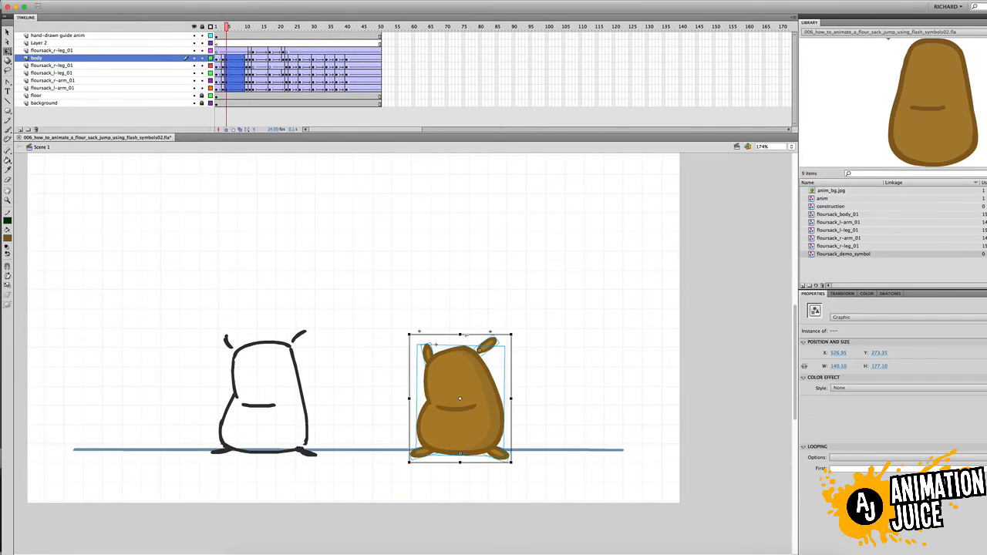
# Scrub around frame 4, preview the animation as a test movie, and close the preview
pyautogui.click(226, 29)
pyautogui.moveTo(225, 28)
pyautogui.mouseDown()
pyautogui.moveTo(216, 30)
pyautogui.moveTo(226, 37)
pyautogui.mouseUp()
pyautogui.press('super+Return')
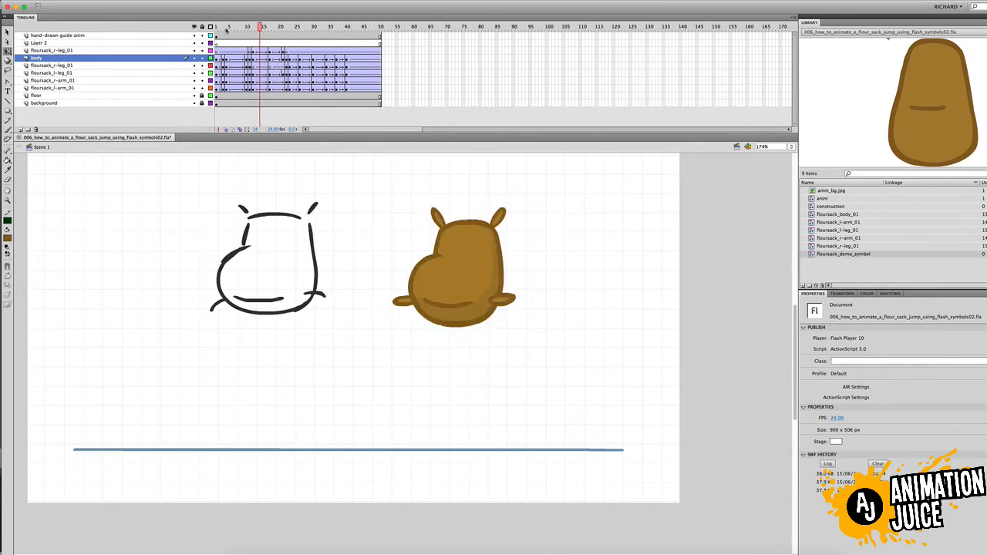
pyautogui.press('super+w')
# Insert a keyframe at frame 5 on the right arm layer and rotate the arm more upright to match the guide
pyautogui.moveTo(228, 30); pyautogui.dragTo(229, 28)
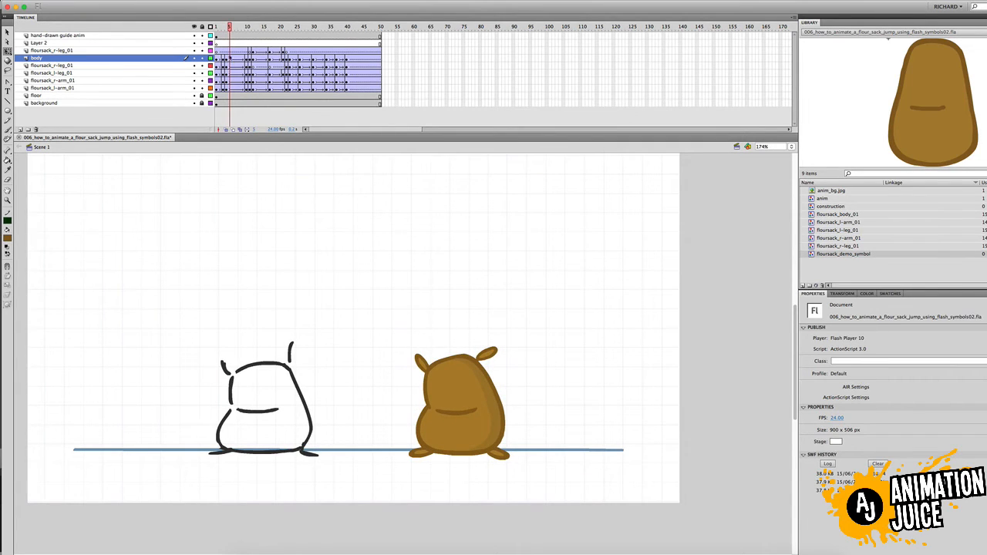
pyautogui.click(193, 81)
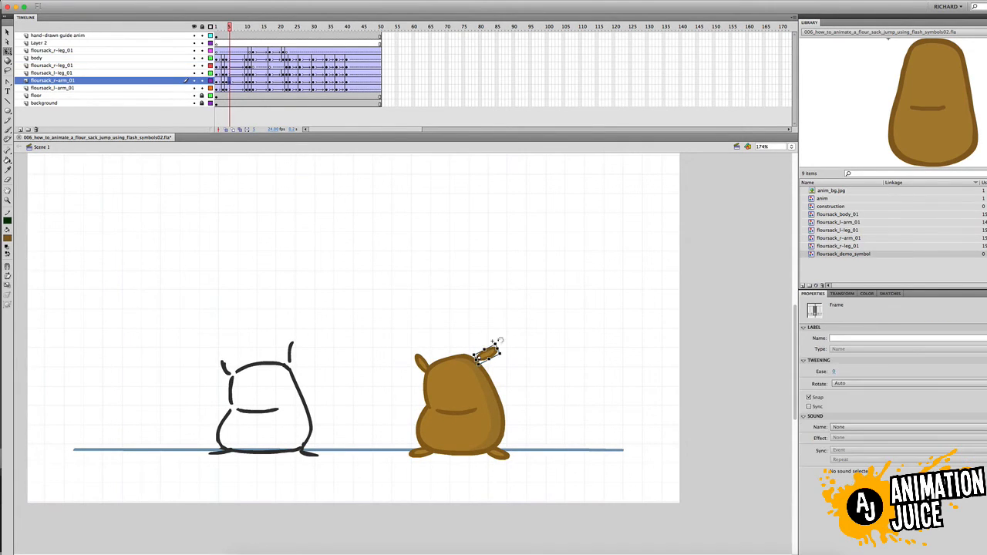
pyautogui.moveTo(229, 28); pyautogui.dragTo(225, 28)
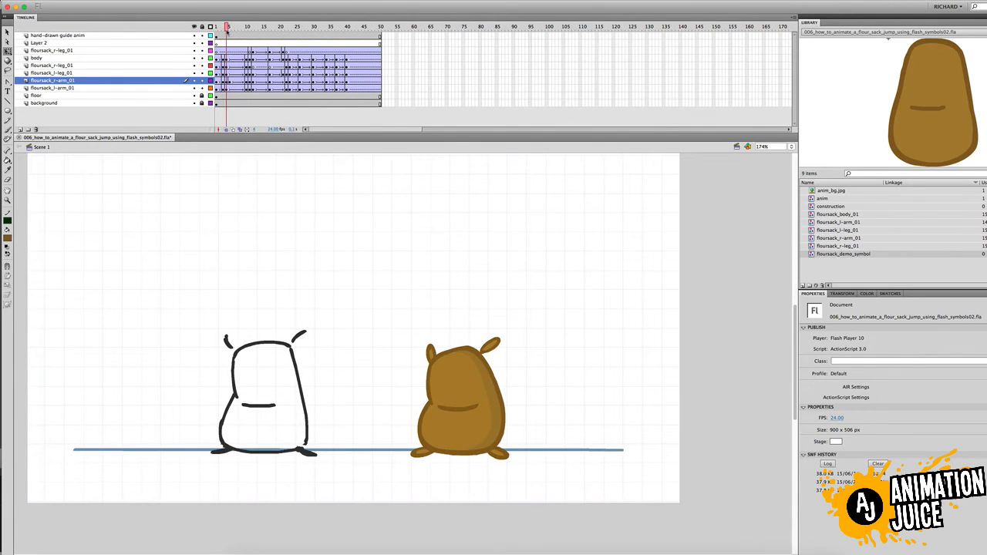
pyautogui.click(498, 340)
pyautogui.click(499, 341)
# Step through the opening frames and add a keyframe at frame 6 for the right arm, adjusting its pose
pyautogui.press(',')
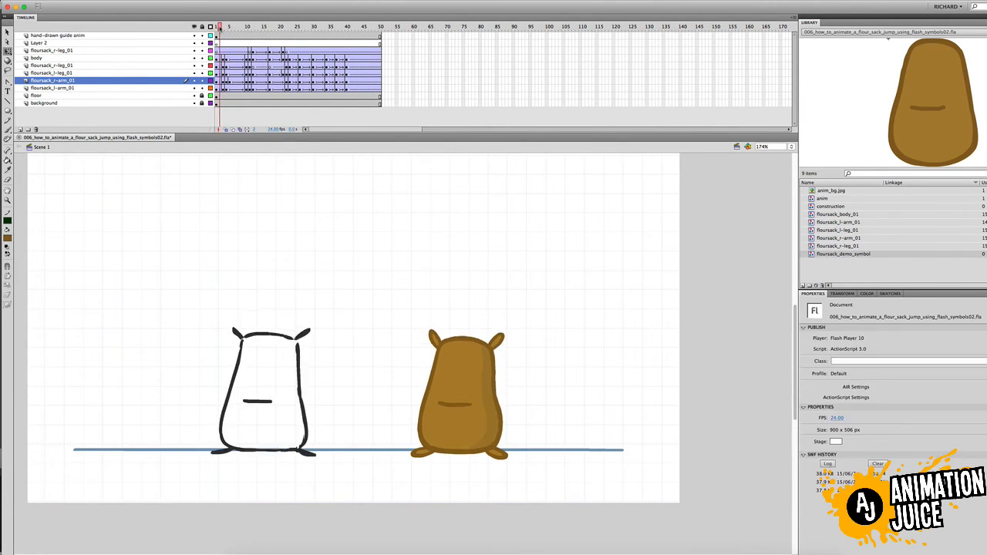
pyautogui.press('.')
pyautogui.press('.')
pyautogui.press('.')
pyautogui.click(485, 347)
pyautogui.press('Return')
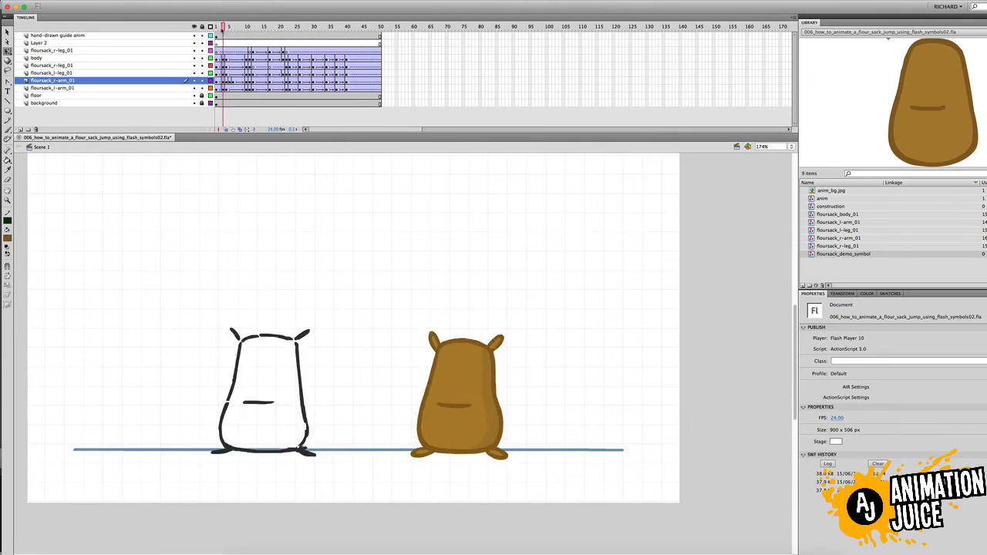
# Insert a keyframe at frame 7 on the right arm layer and shift the arm slightly down and left
pyautogui.moveTo(222, 31); pyautogui.dragTo(236, 33)
pyautogui.press('F6')
pyautogui.moveTo(478, 351); pyautogui.dragTo(472, 354)
# Add a keyframe at frame 8 for the right arm and set the arm upright on the body's shoulder
pyautogui.moveTo(236, 29); pyautogui.dragTo(246, 47)
pyautogui.click(473, 358)
pyautogui.click(489, 356)
pyautogui.moveTo(480, 370); pyautogui.dragTo(479, 375)
pyautogui.click(514, 378)
# Scrub from frame 8 back to frame 4 to review the right arm's delayed follow-through
pyautogui.moveTo(246, 30); pyautogui.dragTo(239, 51)
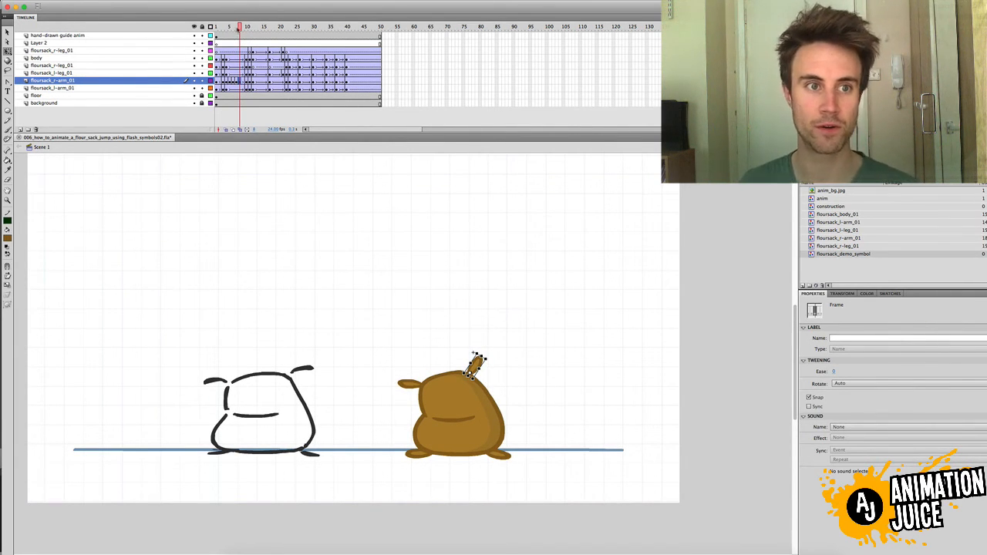
pyautogui.moveTo(239, 29)
pyautogui.mouseDown()
pyautogui.moveTo(220, 35)
pyautogui.moveTo(228, 38)
pyautogui.mouseUp()
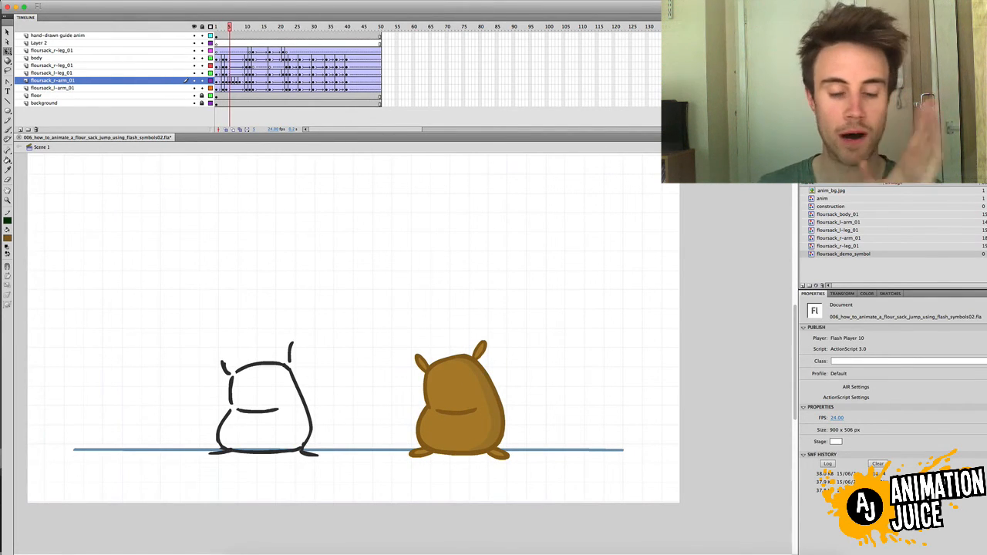
pyautogui.moveTo(229, 28); pyautogui.dragTo(227, 31)
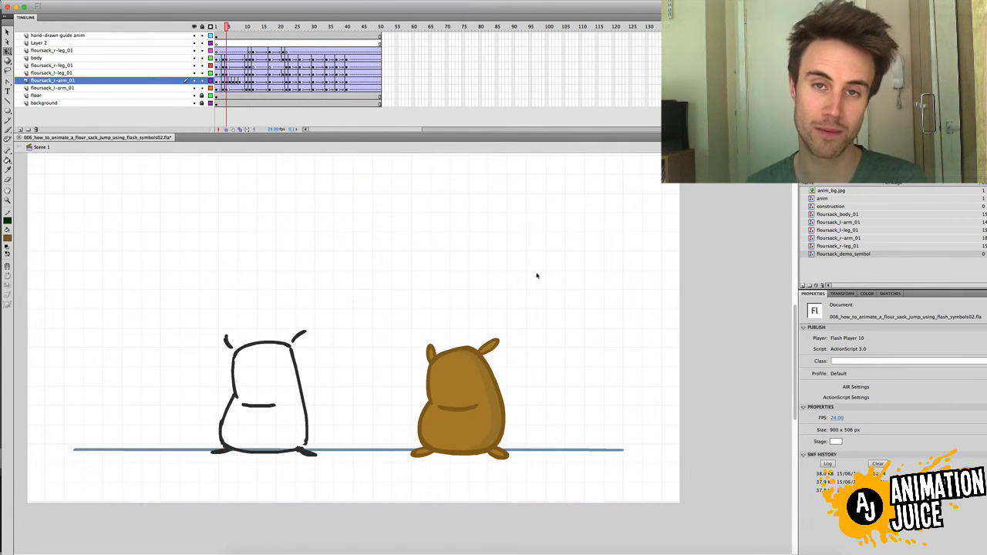
# Open the body symbol and the right arm symbol to examine their contents, returning to Scene 1 after each
pyautogui.doubleClick(482, 388)
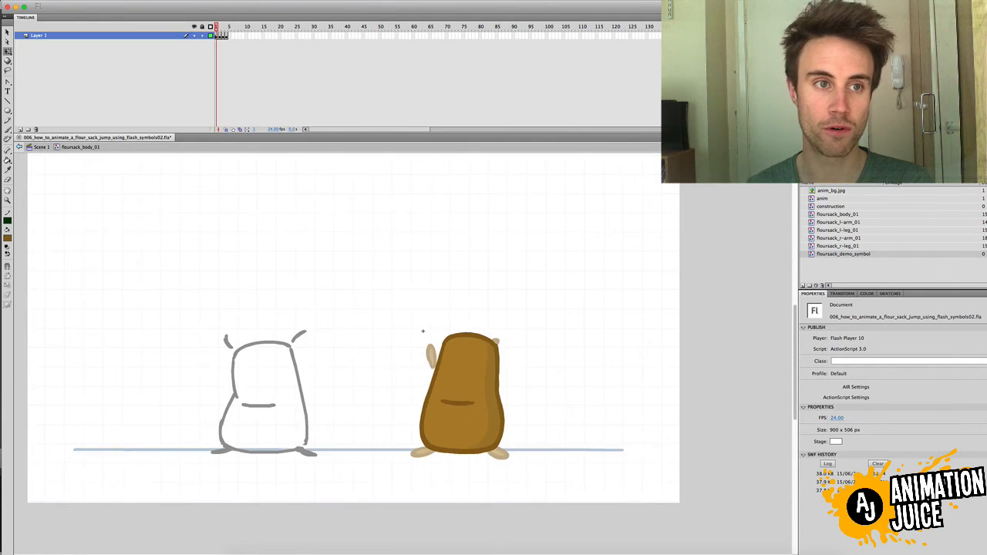
pyautogui.click(41, 147)
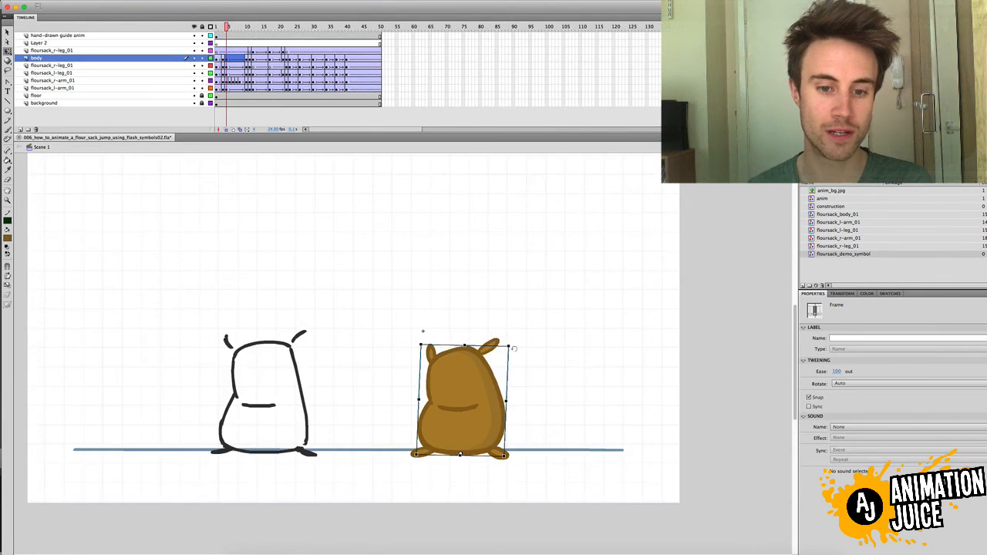
pyautogui.click(522, 330)
pyautogui.doubleClick(496, 347)
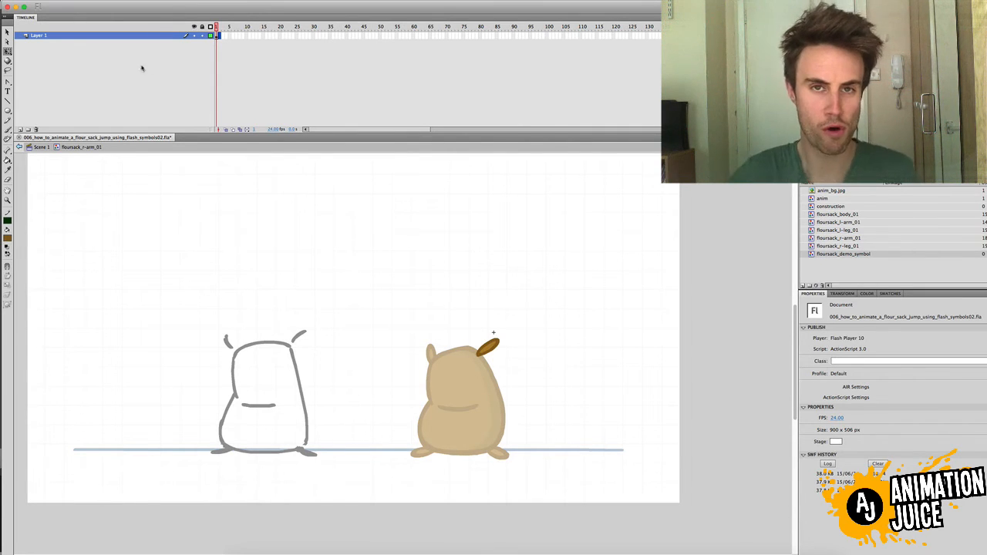
pyautogui.click(42, 148)
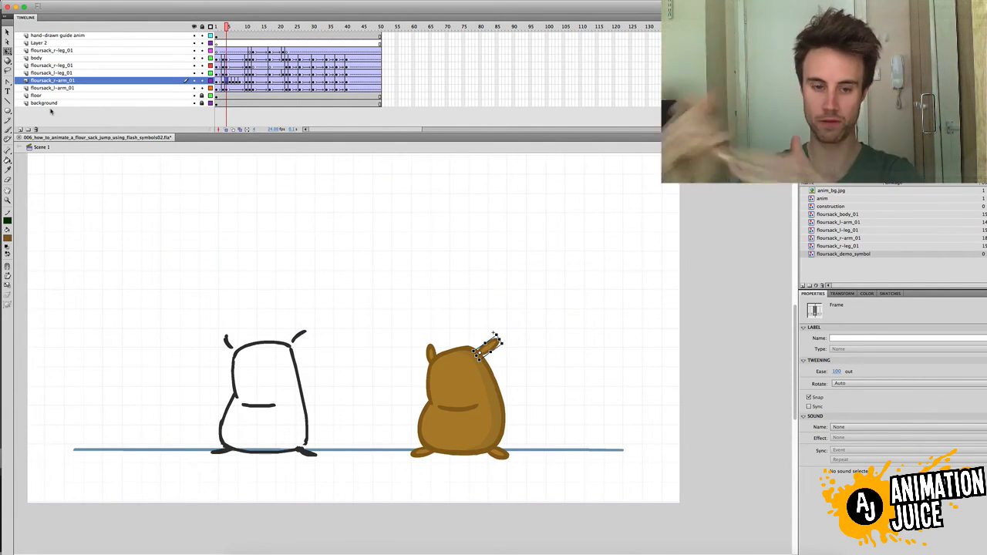
# Insert keyframes at frames 5 and 6 on the left arm layer
pyautogui.moveTo(230, 29)
pyautogui.mouseDown()
pyautogui.moveTo(239, 34)
pyautogui.moveTo(224, 34)
pyautogui.mouseUp()
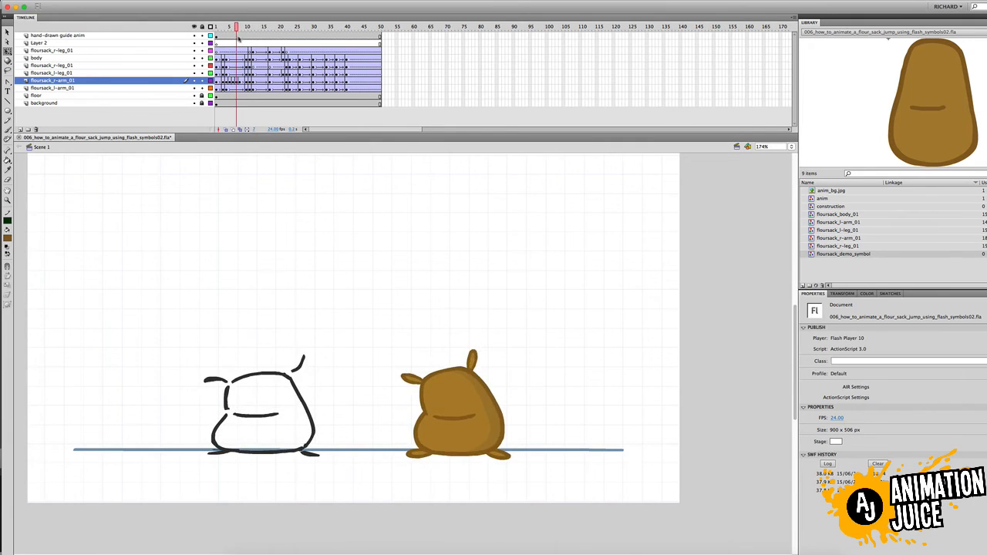
pyautogui.click(231, 28)
pyautogui.moveTo(230, 28)
pyautogui.mouseDown()
pyautogui.moveTo(253, 38)
pyautogui.moveTo(232, 58)
pyautogui.moveTo(249, 65)
pyautogui.moveTo(244, 54)
pyautogui.moveTo(271, 46)
pyautogui.moveTo(246, 42)
pyautogui.moveTo(249, 49)
pyautogui.moveTo(212, 60)
pyautogui.moveTo(249, 42)
pyautogui.moveTo(250, 31)
pyautogui.moveTo(225, 41)
pyautogui.mouseUp()
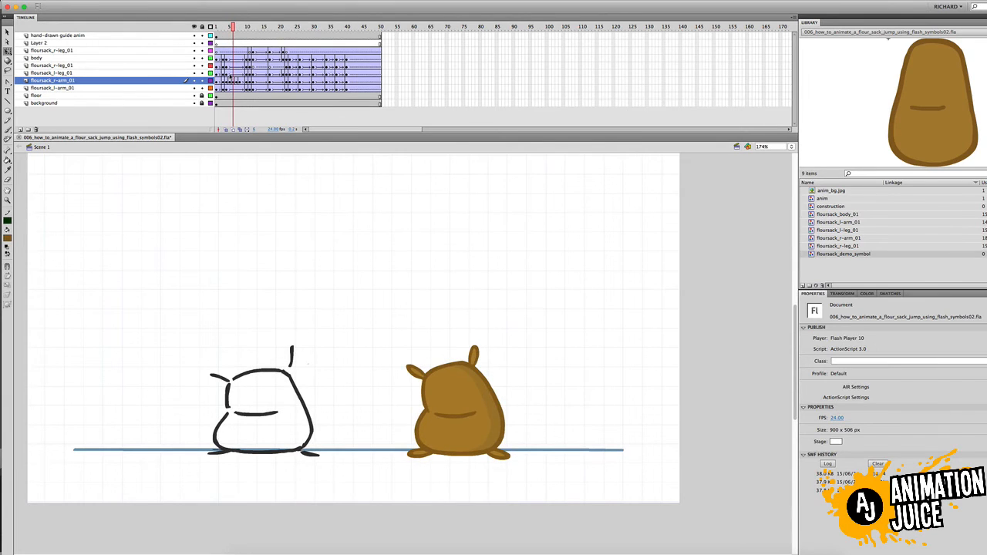
pyautogui.click(230, 88)
pyautogui.press('F6')
pyautogui.click(233, 88)
pyautogui.press('F6')
pyautogui.click(413, 359)
pyautogui.moveTo(232, 27)
pyautogui.mouseDown()
pyautogui.moveTo(234, 46)
pyautogui.moveTo(228, 39)
pyautogui.mouseUp()
pyautogui.click(233, 88)
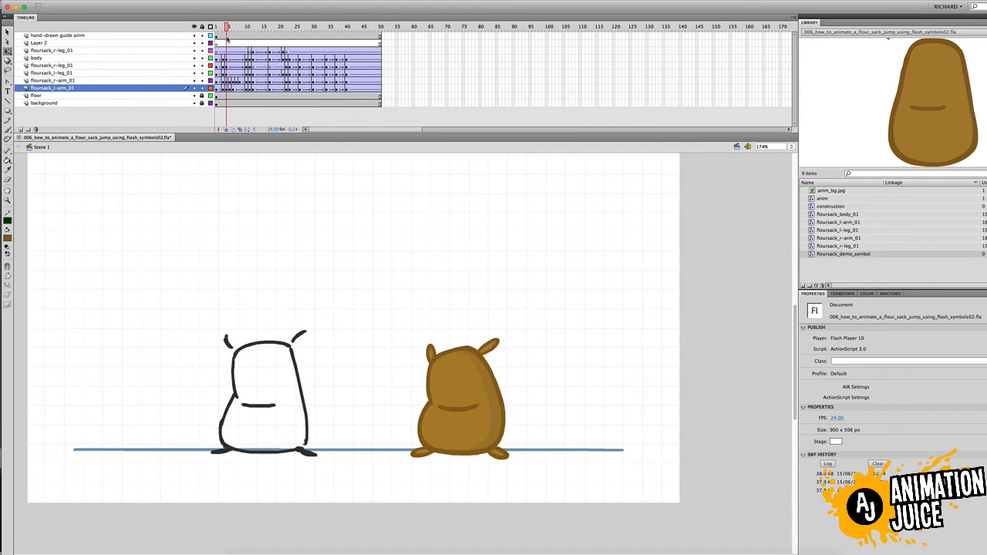
# Step through frames 3 to 6 and adjust the left arm's pose so it trails the body's movement
pyautogui.click(432, 349)
pyautogui.click(453, 333)
pyautogui.press(',')
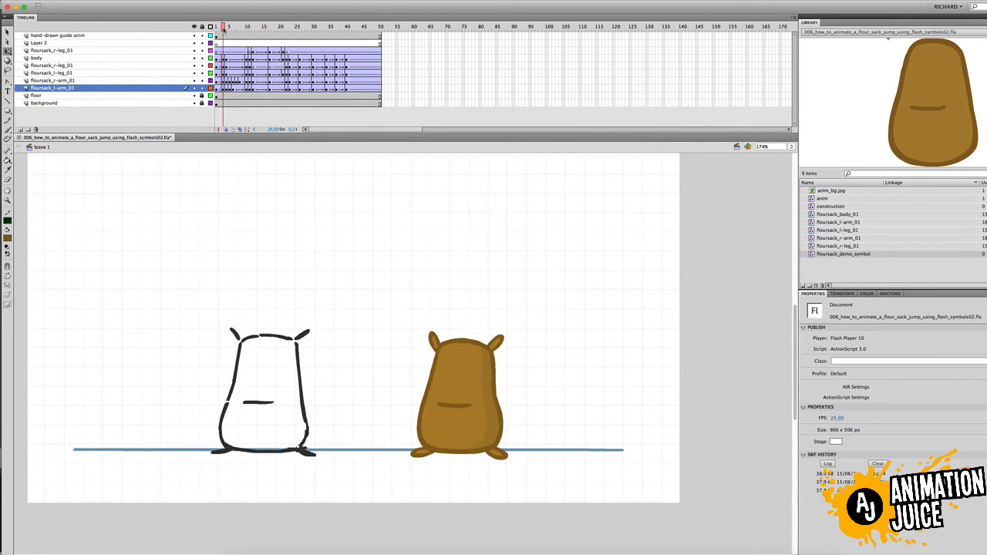
pyautogui.press('.')
pyautogui.press('.')
pyautogui.click(424, 360)
pyautogui.click(438, 348)
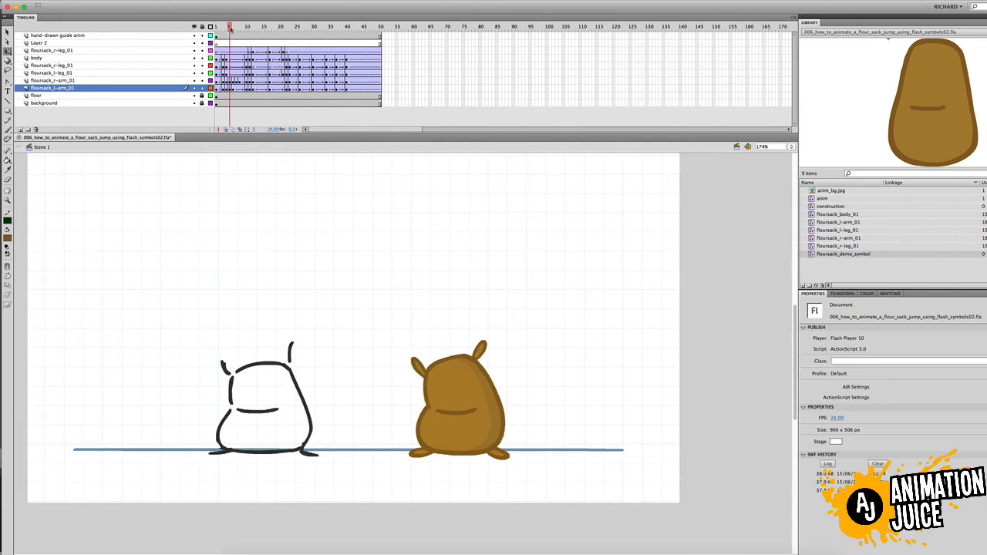
pyautogui.press('.')
pyautogui.click(412, 375)
# Refine the left arm's angle on frame 5, comparing it with frame 4
pyautogui.moveTo(233, 29); pyautogui.dragTo(229, 34)
pyautogui.click(417, 359)
pyautogui.click(438, 349)
pyautogui.click(419, 360)
pyautogui.click(424, 324)
pyautogui.moveTo(426, 351); pyautogui.dragTo(427, 348)
pyautogui.press(',')
pyautogui.press('.')
pyautogui.click(419, 360)
pyautogui.click(426, 328)
# Insert a keyframe at frame 7 on the left arm layer and compare the arm's pose with frame 10
pyautogui.moveTo(229, 28)
pyautogui.mouseDown()
pyautogui.moveTo(221, 33)
pyautogui.moveTo(237, 35)
pyautogui.mouseUp()
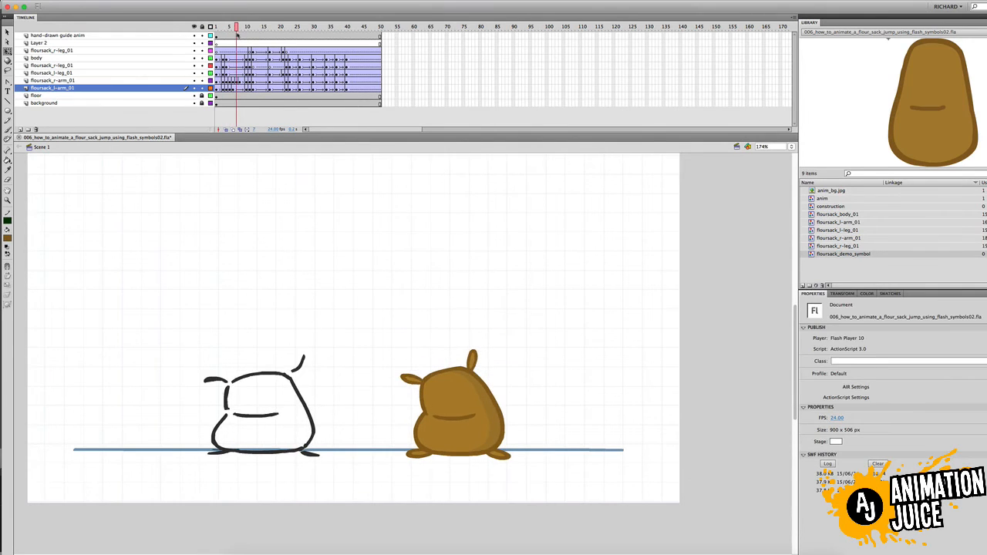
pyautogui.click(247, 87)
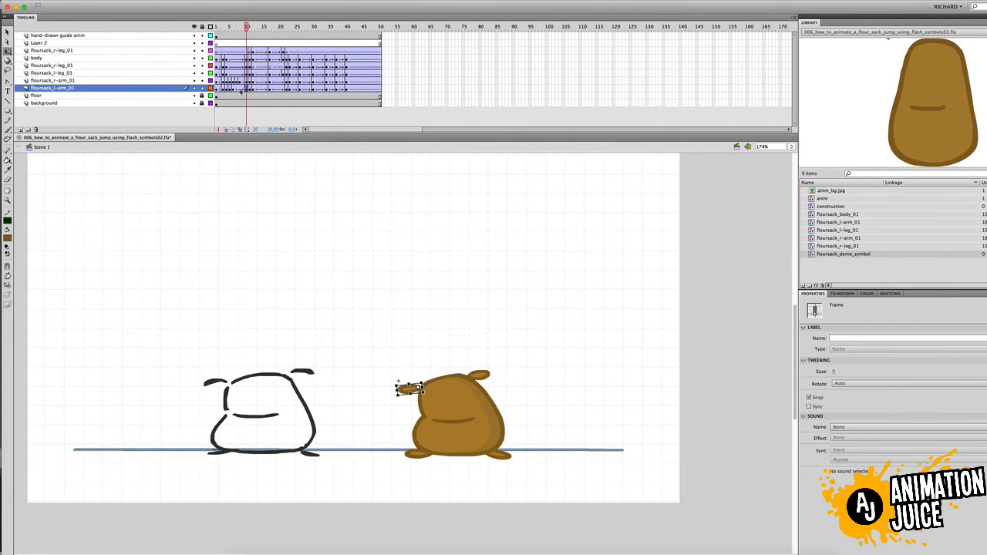
pyautogui.moveTo(248, 29)
pyautogui.mouseDown()
pyautogui.moveTo(247, 38)
pyautogui.moveTo(229, 37)
pyautogui.moveTo(250, 47)
pyautogui.moveTo(224, 60)
pyautogui.moveTo(237, 58)
pyautogui.moveTo(219, 37)
pyautogui.moveTo(237, 42)
pyautogui.mouseUp()
pyautogui.click(240, 88)
pyautogui.click(236, 89)
pyautogui.press('F6')
pyautogui.click(246, 88)
pyautogui.click(406, 388)
pyautogui.click(408, 376)
# Set the easing of the left arm's tween after frame 7 to 0 and adjust the arm's pose on frame 7
pyautogui.click(246, 88)
pyautogui.click(239, 88)
pyautogui.write('0')
pyautogui.press('Return')
pyautogui.click(237, 88)
pyautogui.click(408, 380)
pyautogui.moveTo(403, 368); pyautogui.dragTo(401, 370)
pyautogui.click(245, 88)
pyautogui.moveTo(245, 27); pyautogui.dragTo(290, 47)
pyautogui.click(236, 88)
pyautogui.click(409, 382)
# Insert a keyframe at frame 21 on the right arm layer and adjust the arm's angle against the neighbouring frames
pyautogui.click(477, 319)
pyautogui.press(',')
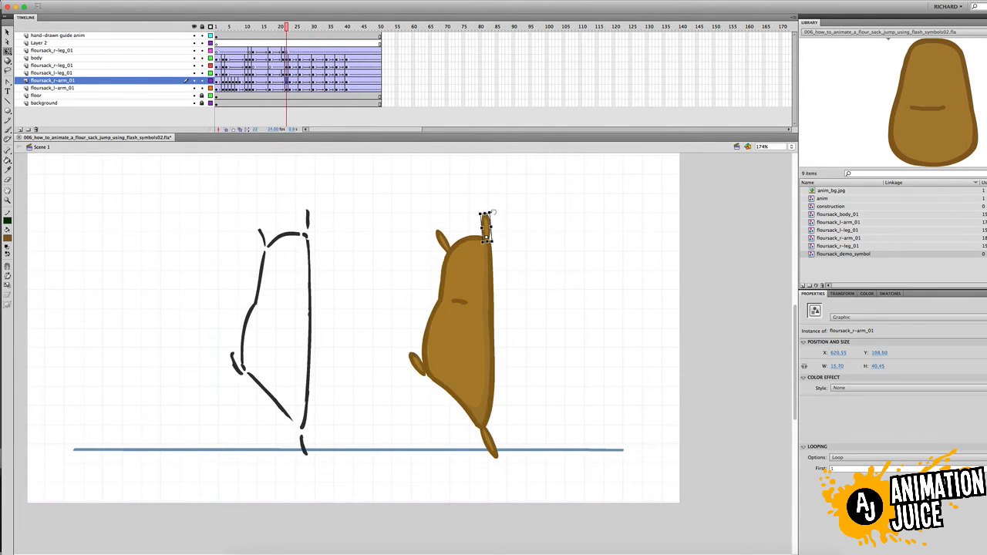
pyautogui.press(',')
pyautogui.press(',')
pyautogui.press('.')
pyautogui.press('.')
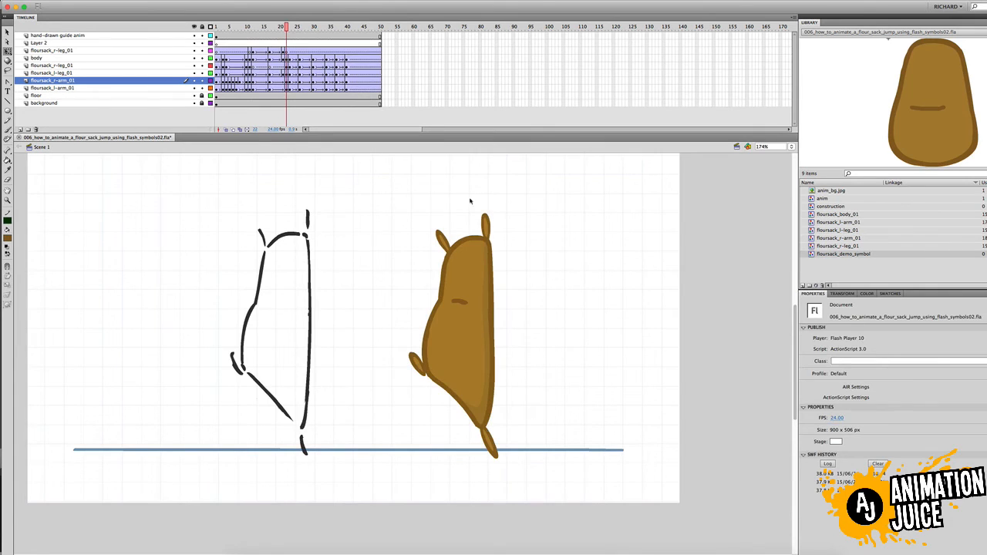
pyautogui.press(',')
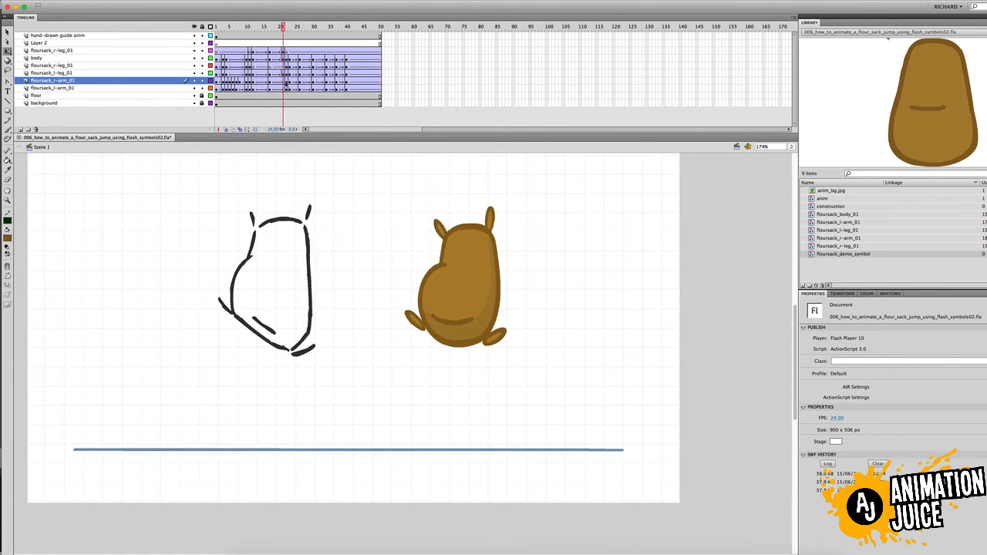
pyautogui.click(282, 83)
pyautogui.press('F6')
pyautogui.moveTo(490, 219); pyautogui.dragTo(494, 199)
pyautogui.press(',')
pyautogui.press(',')
pyautogui.press('.')
pyautogui.press('.')
# Insert a keyframe at frame 19 on the right arm layer and nudge the arm's pose slightly
pyautogui.click(256, 82)
pyautogui.click(283, 82)
pyautogui.click(273, 82)
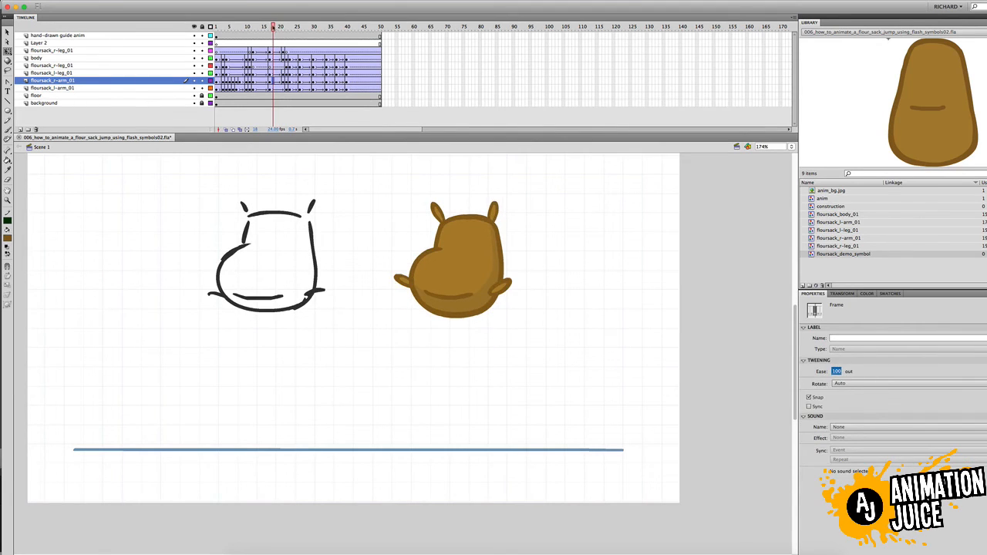
pyautogui.moveTo(273, 27); pyautogui.dragTo(276, 29)
pyautogui.click(283, 81)
pyautogui.click(276, 82)
pyautogui.press('F6')
pyautogui.moveTo(493, 210); pyautogui.dragTo(493, 213)
pyautogui.moveTo(272, 29)
pyautogui.mouseDown()
pyautogui.moveTo(279, 41)
pyautogui.moveTo(278, 29)
pyautogui.moveTo(250, 40)
pyautogui.moveTo(288, 49)
pyautogui.moveTo(261, 37)
pyautogui.moveTo(249, 51)
pyautogui.moveTo(272, 48)
pyautogui.moveTo(277, 28)
pyautogui.moveTo(286, 29)
pyautogui.moveTo(271, 29)
pyautogui.moveTo(283, 29)
pyautogui.mouseUp()
# Add a keyframe at frame 18 on the right arm layer
pyautogui.click(274, 81)
pyautogui.click(273, 83)
pyautogui.press('F6')
pyautogui.press('F6')
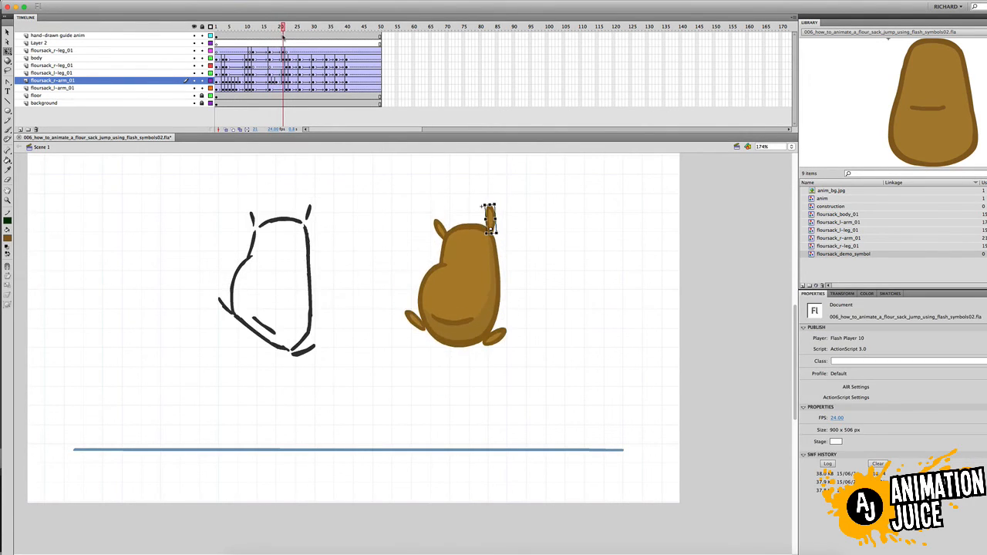
# Step back and forth around frames 20 to 22 to examine the right arm's drag during the fall
pyautogui.press(',')
pyautogui.press('.')
pyautogui.press('.')
pyautogui.press(',')
pyautogui.press(',')
pyautogui.press('.')
pyautogui.press('.')
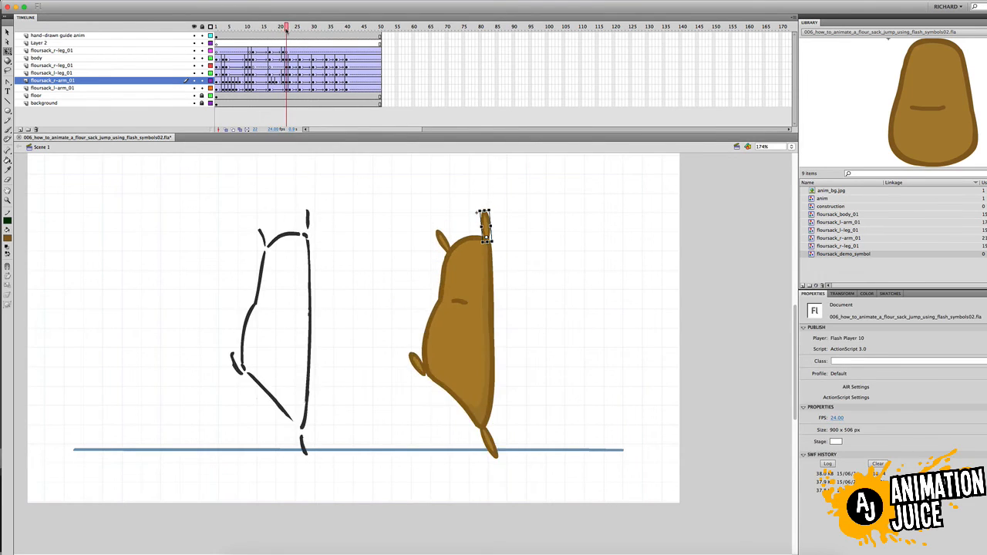
pyautogui.press(',')
pyautogui.press('.')
pyautogui.moveTo(387, 191); pyautogui.dragTo(579, 461)
pyautogui.moveTo(288, 29); pyautogui.dragTo(289, 56)
pyautogui.click(842, 7)
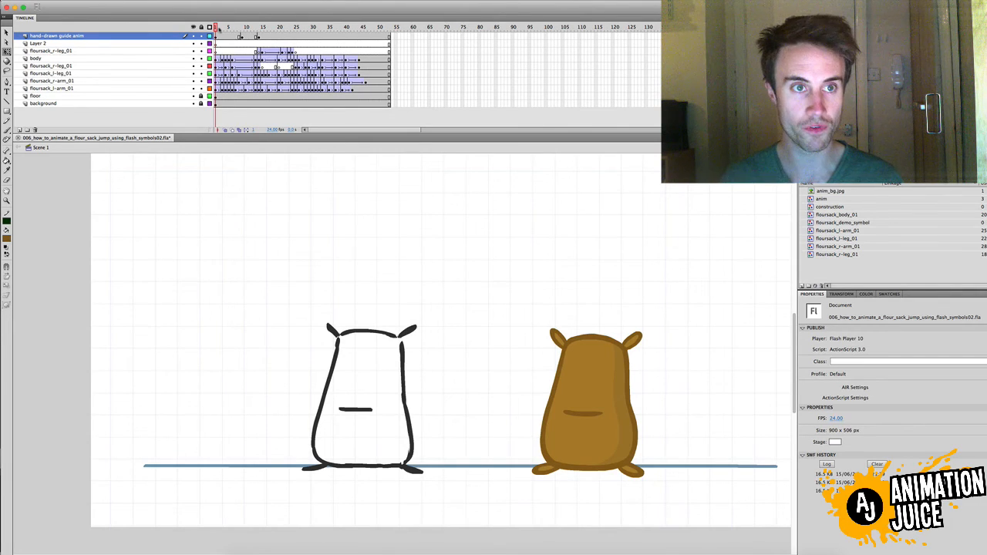
# Convert frames 1 to 28 of Layer 2 to blank keyframes and choose an orange fill colour
pyautogui.moveTo(216, 29); pyautogui.dragTo(305, 47)
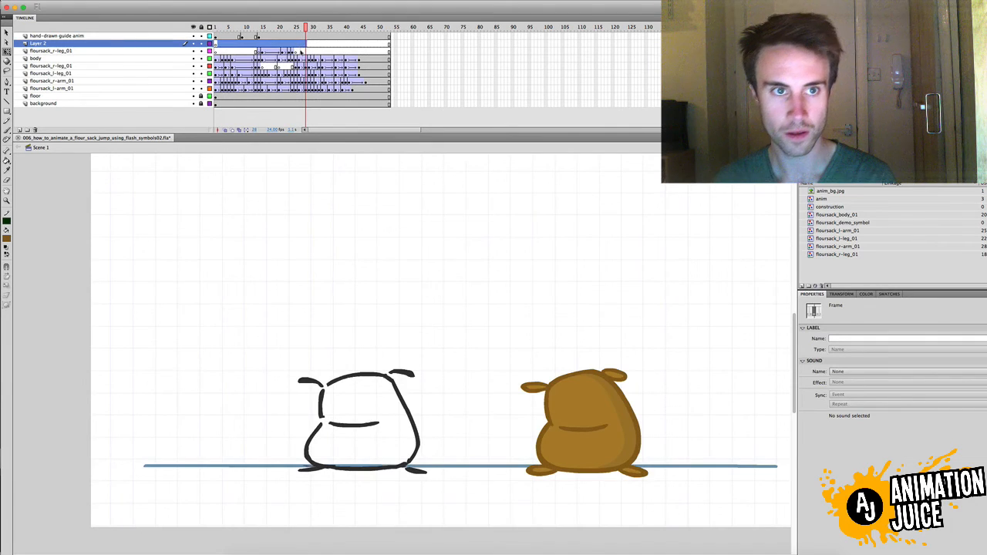
pyautogui.click(7, 239)
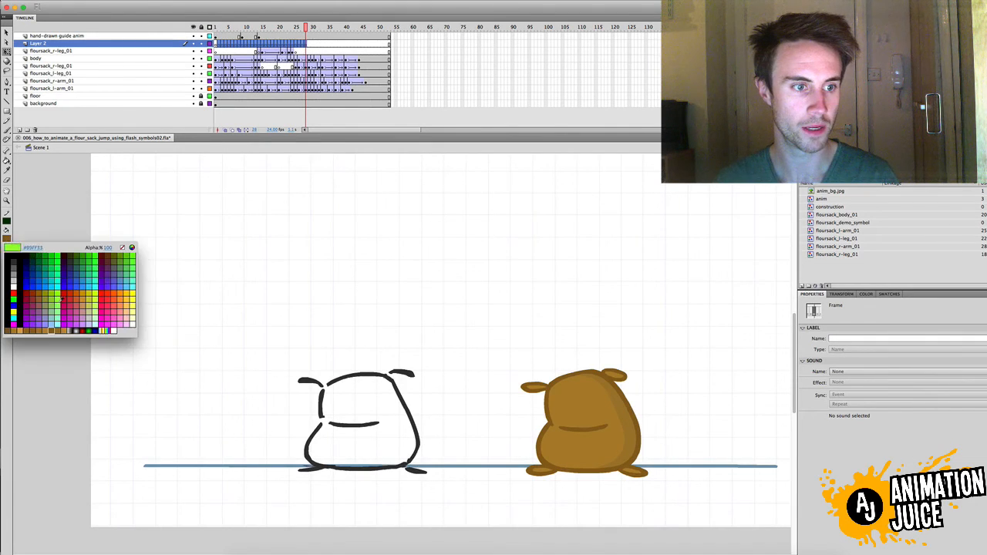
pyautogui.click(124, 292)
# Choose a brush size and draw orange curves beside the guide's left arm on frames 3 and 4 of Layer 2
pyautogui.moveTo(230, 28); pyautogui.dragTo(221, 27)
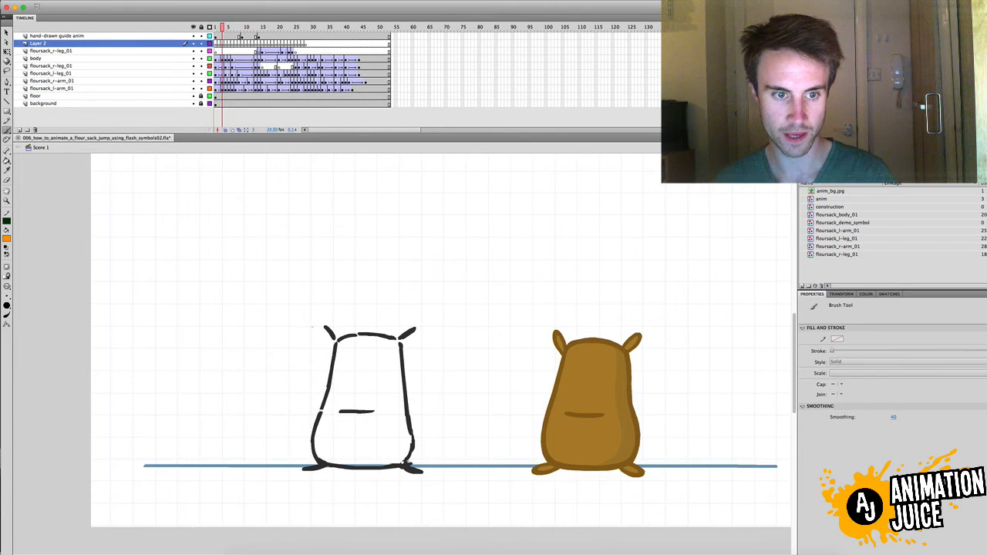
pyautogui.click(7, 297)
pyautogui.click(20, 320)
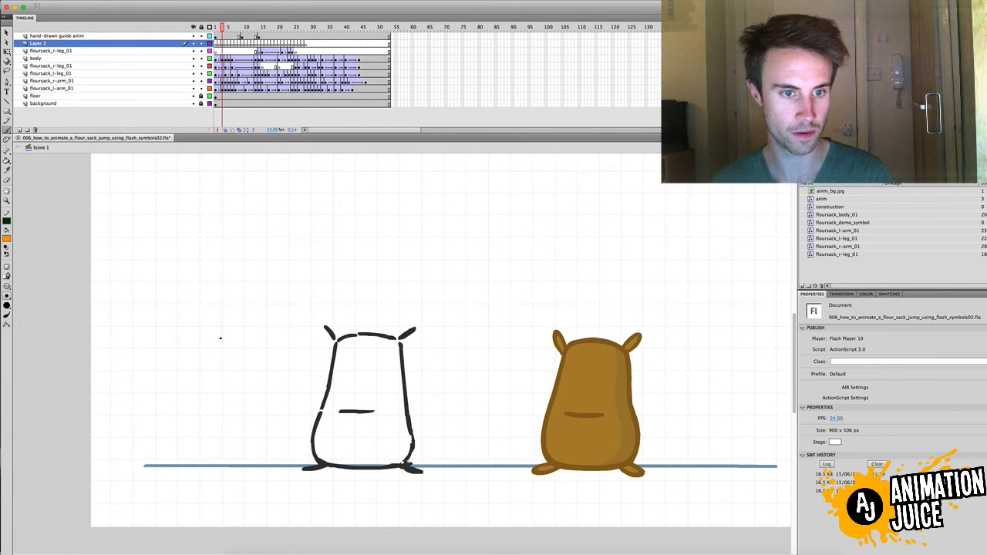
pyautogui.moveTo(308, 325); pyautogui.dragTo(333, 342)
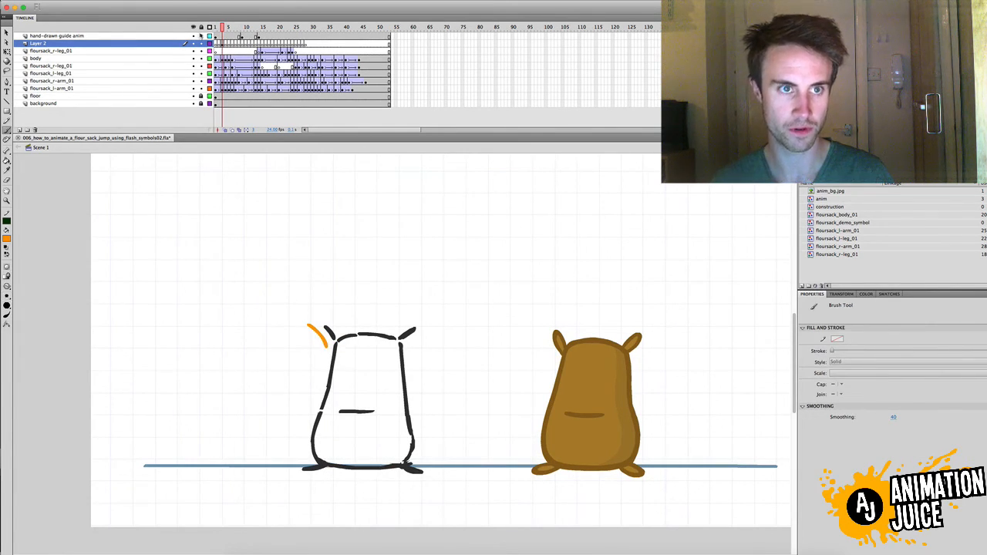
pyautogui.moveTo(222, 27); pyautogui.dragTo(226, 28)
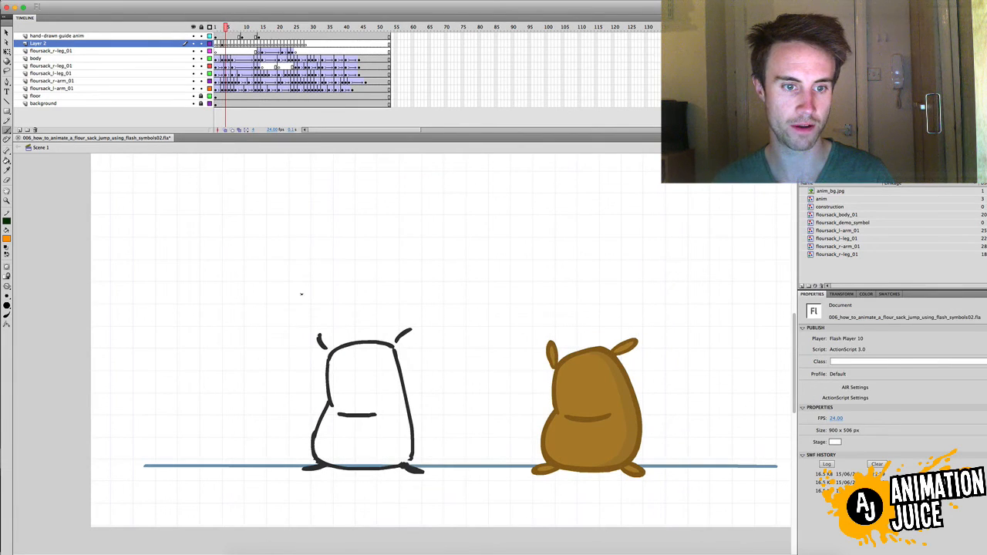
pyautogui.moveTo(309, 323); pyautogui.dragTo(333, 357)
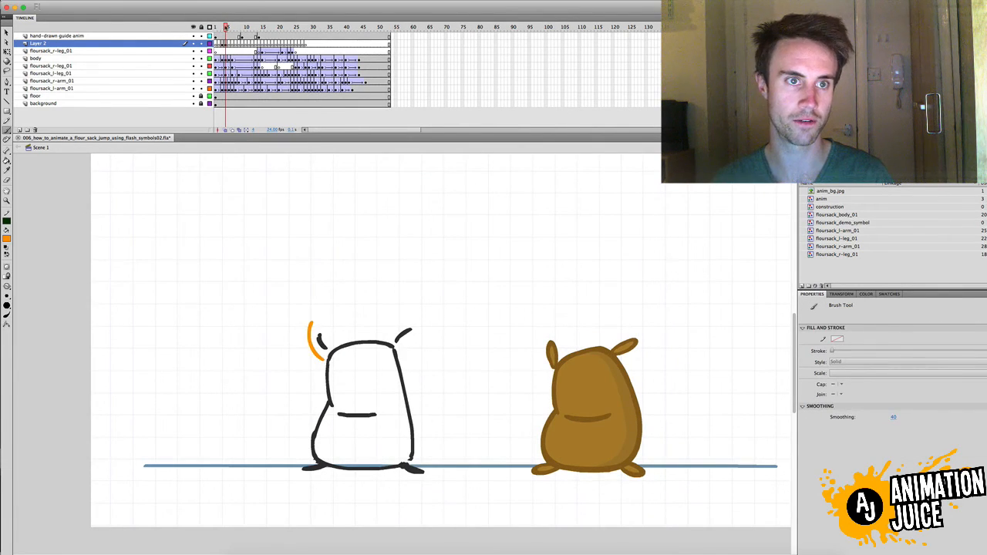
# Review the arms in the opening frames and inspect the left arm symbol on frame 6, returning to Scene 1
pyautogui.moveTo(226, 28)
pyautogui.mouseDown()
pyautogui.moveTo(226, 46)
pyautogui.moveTo(228, 28)
pyautogui.mouseUp()
pyautogui.press('Delete')
pyautogui.click(228, 29)
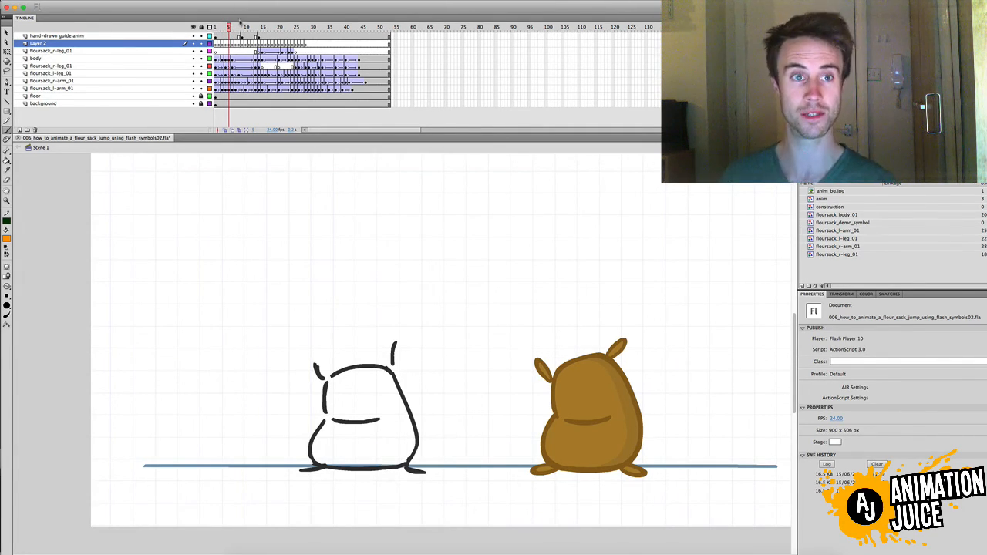
pyautogui.moveTo(229, 30); pyautogui.dragTo(216, 27)
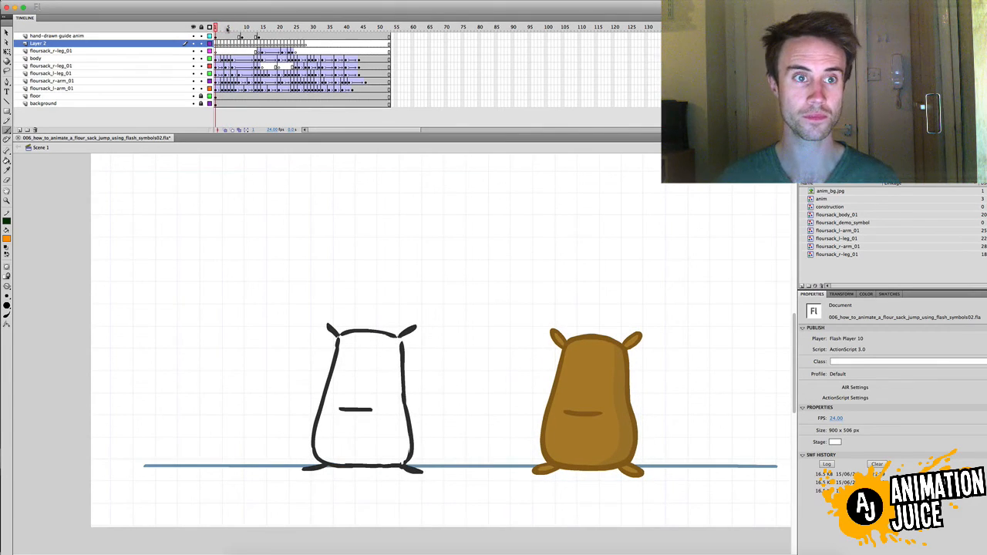
pyautogui.click(231, 28)
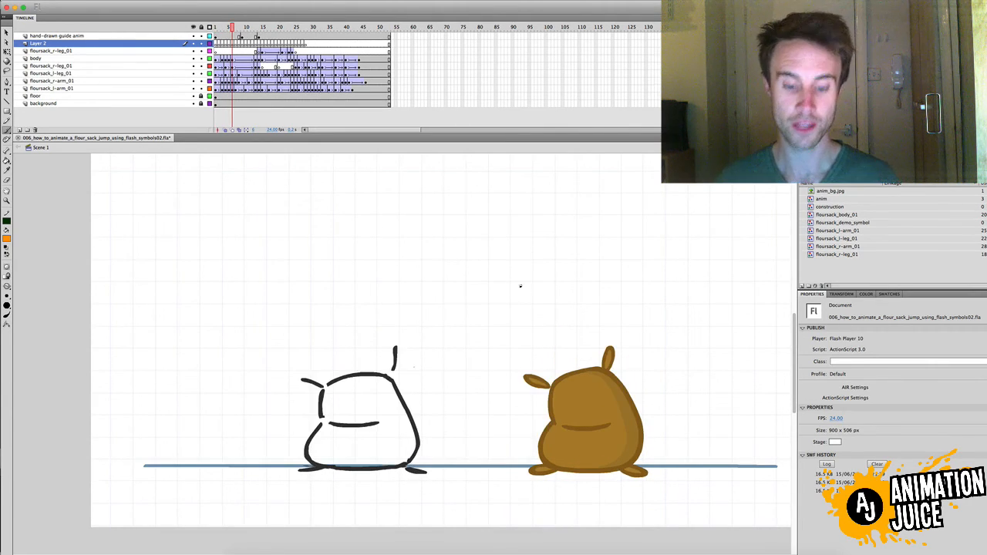
pyautogui.press('b')
pyautogui.press('v')
pyautogui.click(543, 386)
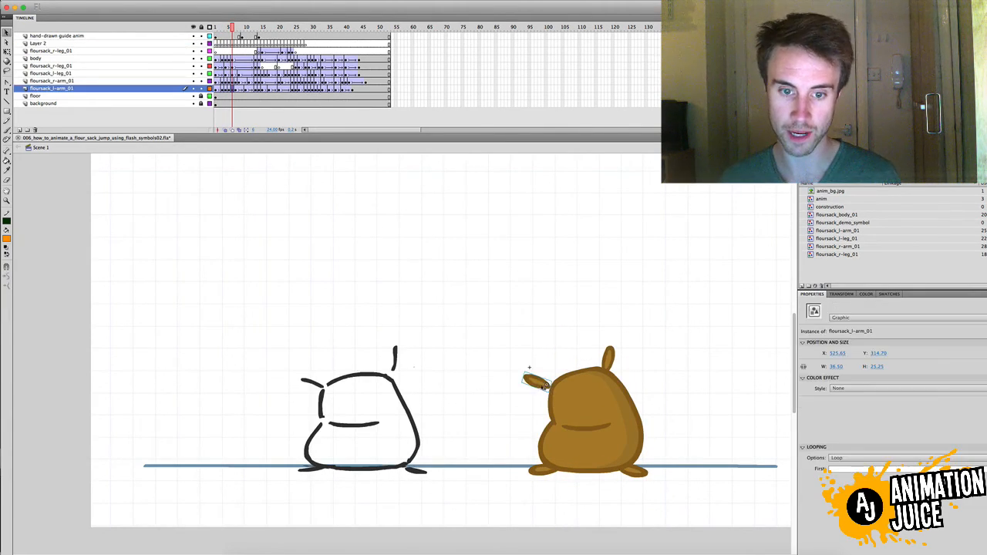
pyautogui.doubleClick(540, 383)
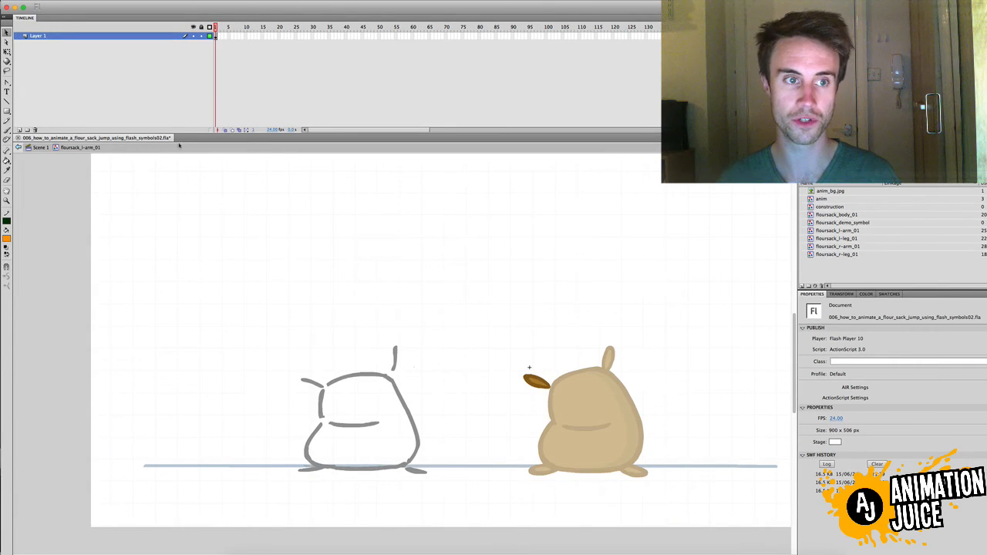
pyautogui.click(40, 147)
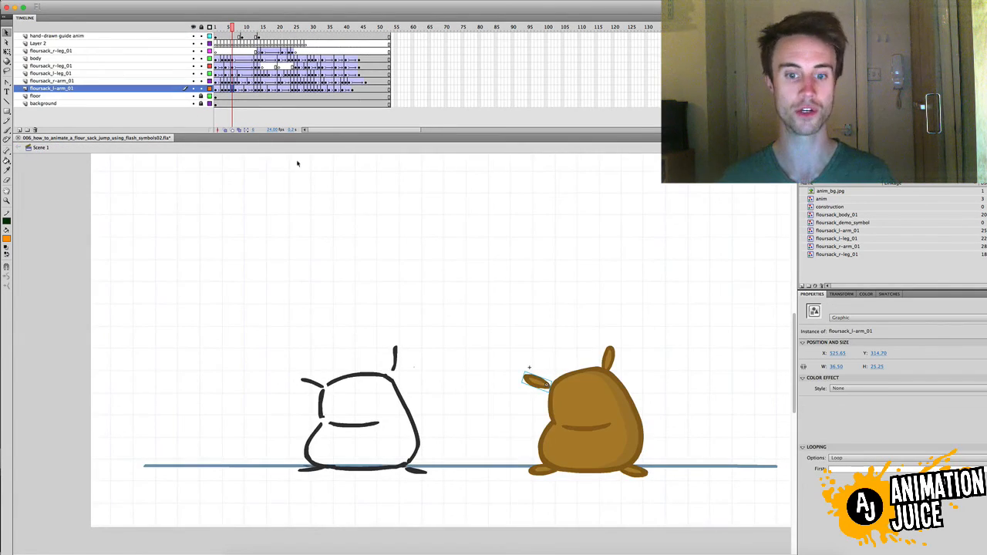
# Paint three orange arm shapes above the sack on frame 6, one straight and two bent in opposite directions
pyautogui.press('b')
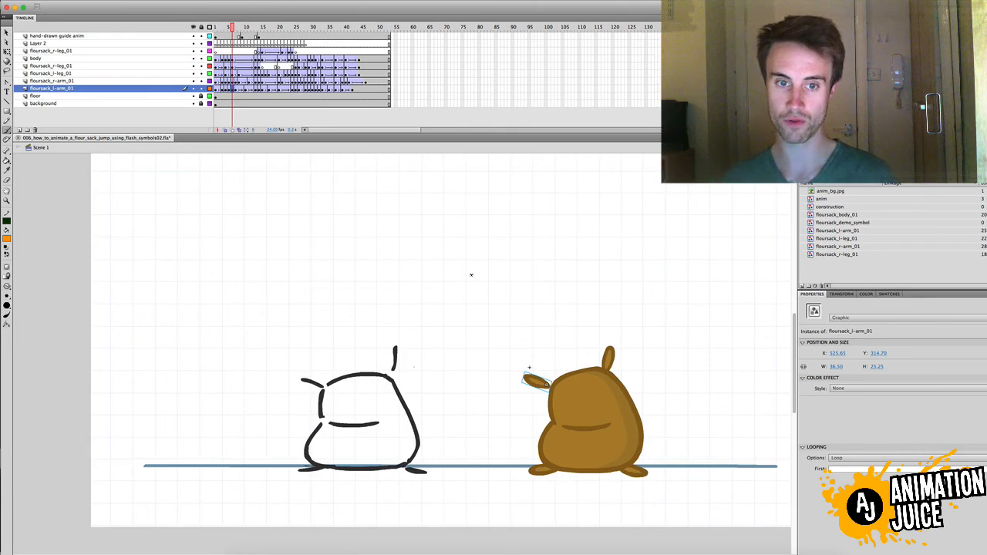
pyautogui.moveTo(508, 285)
pyautogui.mouseDown()
pyautogui.moveTo(507, 256)
pyautogui.moveTo(524, 282)
pyautogui.mouseUp()
pyautogui.press('super+z')
pyautogui.moveTo(525, 243); pyautogui.dragTo(525, 280)
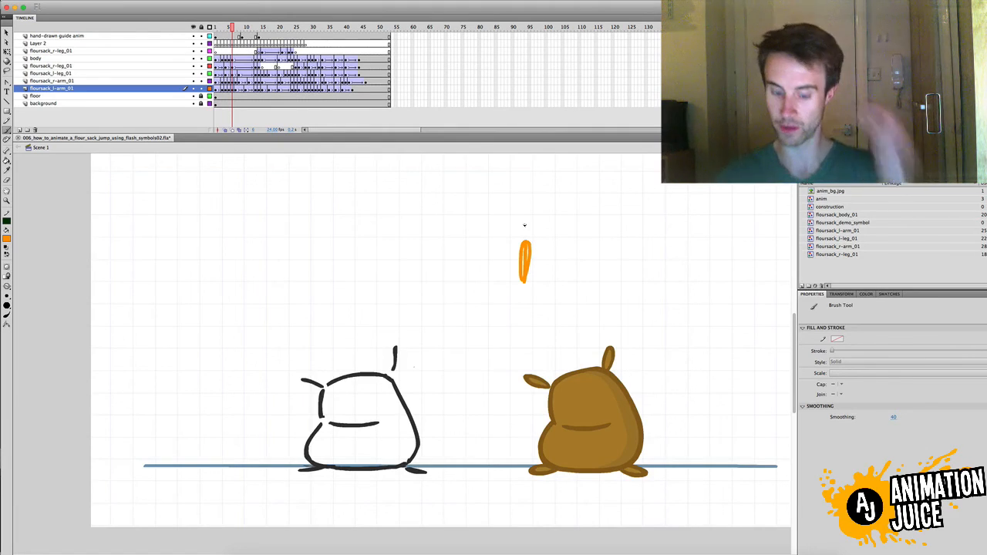
pyautogui.press('v')
pyautogui.press('b')
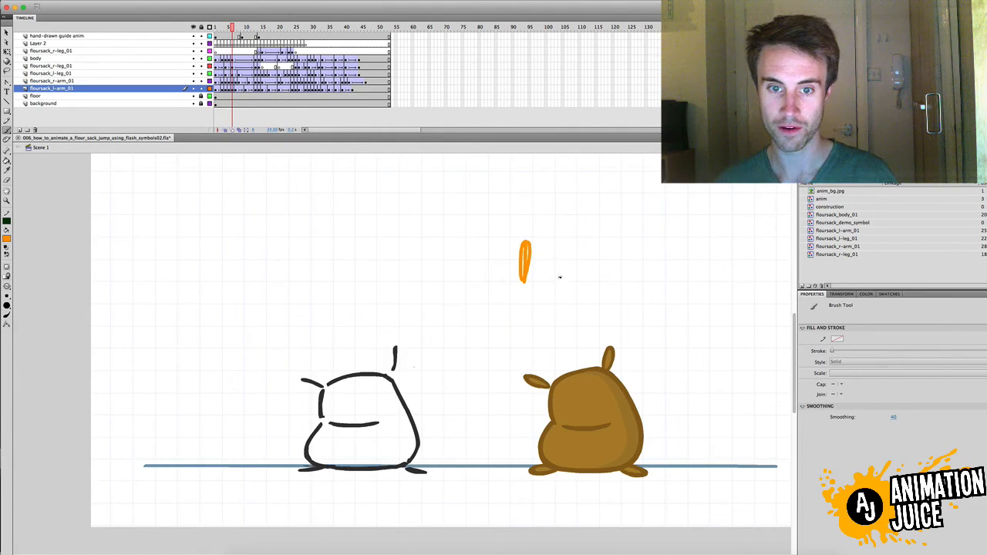
pyautogui.moveTo(560, 277)
pyautogui.mouseDown()
pyautogui.moveTo(552, 247)
pyautogui.moveTo(556, 281)
pyautogui.moveTo(606, 253)
pyautogui.moveTo(608, 270)
pyautogui.mouseUp()
pyautogui.press('v')
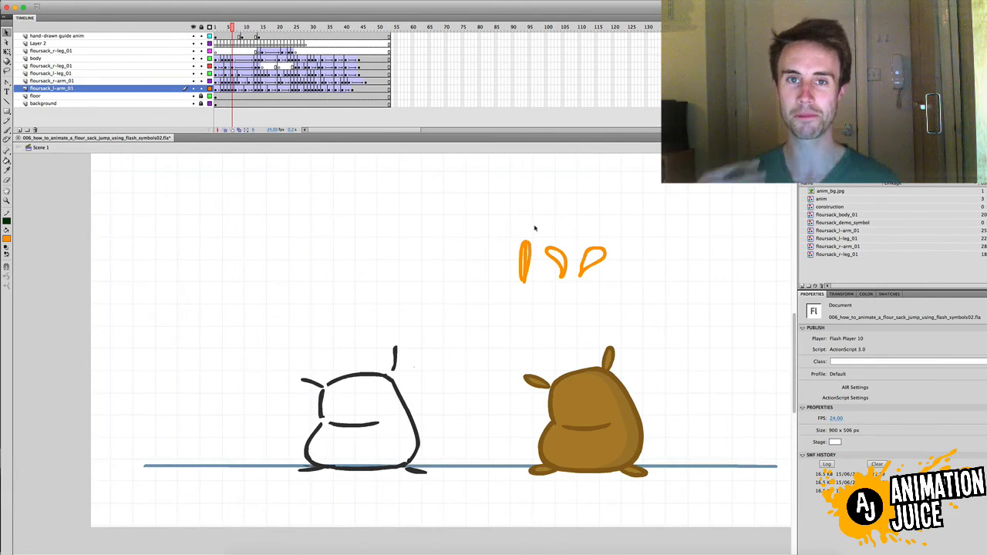
# Delete the three orange arm shapes painted above the brown sack on frame 6
pyautogui.moveTo(500, 223); pyautogui.dragTo(633, 291)
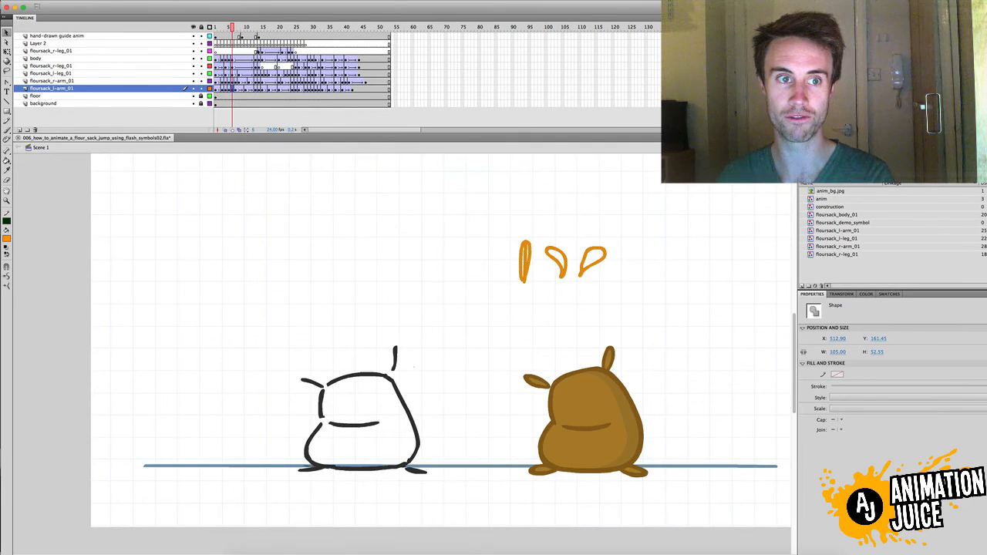
pyautogui.press('Delete')
# Examine the jump frame by frame from frame 2 to frame 33, comparing the brown sack's poses with the hand-drawn guide
pyautogui.moveTo(232, 28); pyautogui.dragTo(219, 30)
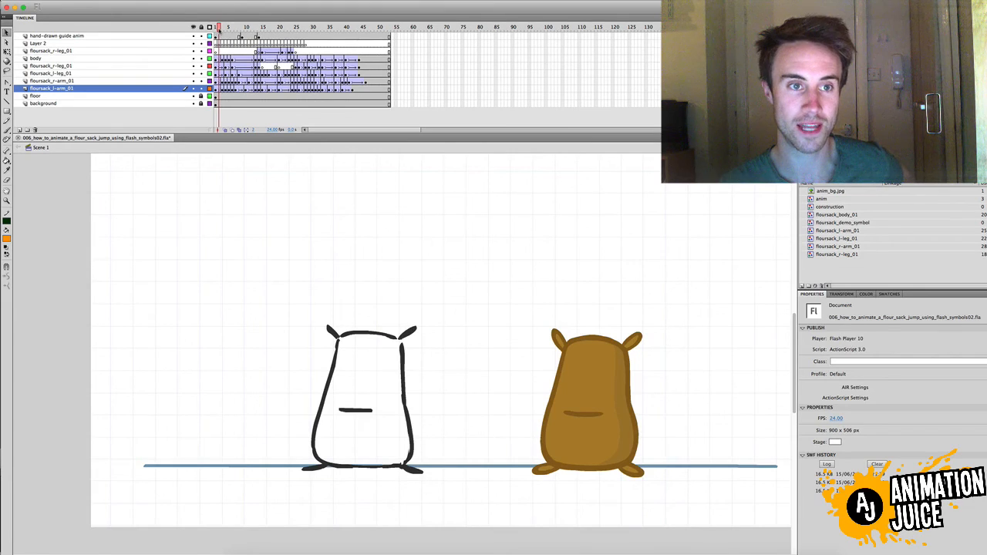
pyautogui.press('.')
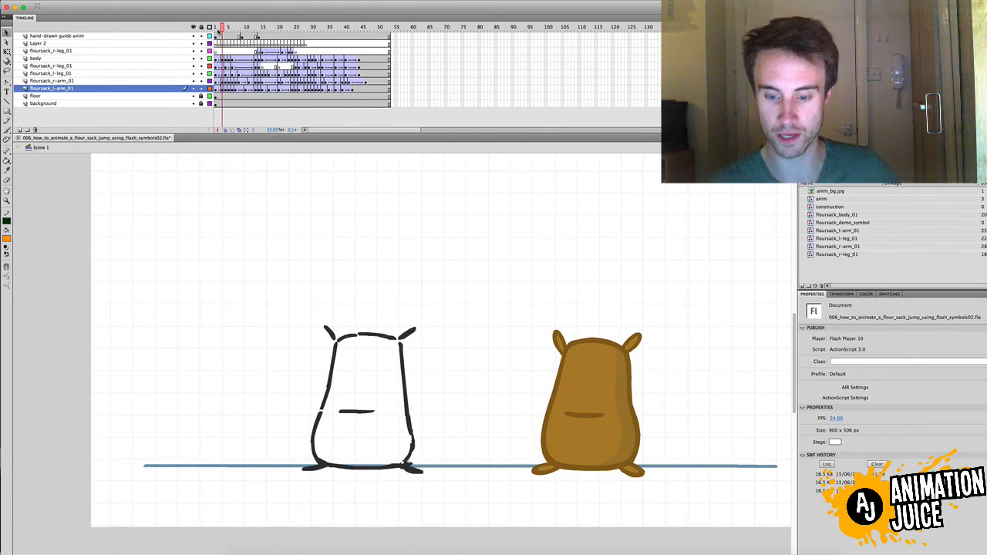
pyautogui.press('.')
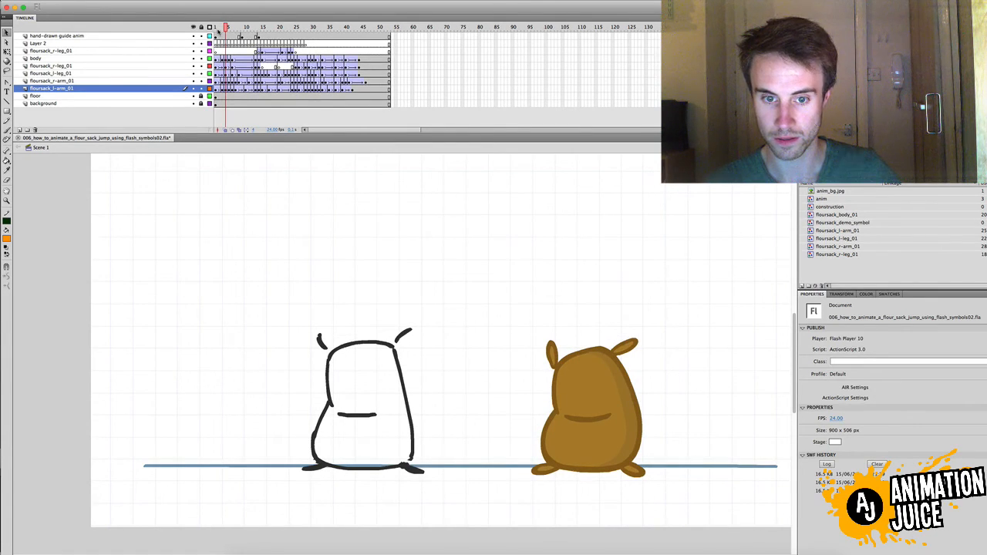
pyautogui.press('.')
pyautogui.press('.')
pyautogui.press('.')
pyautogui.press('.')
pyautogui.press('.')
pyautogui.press('.')
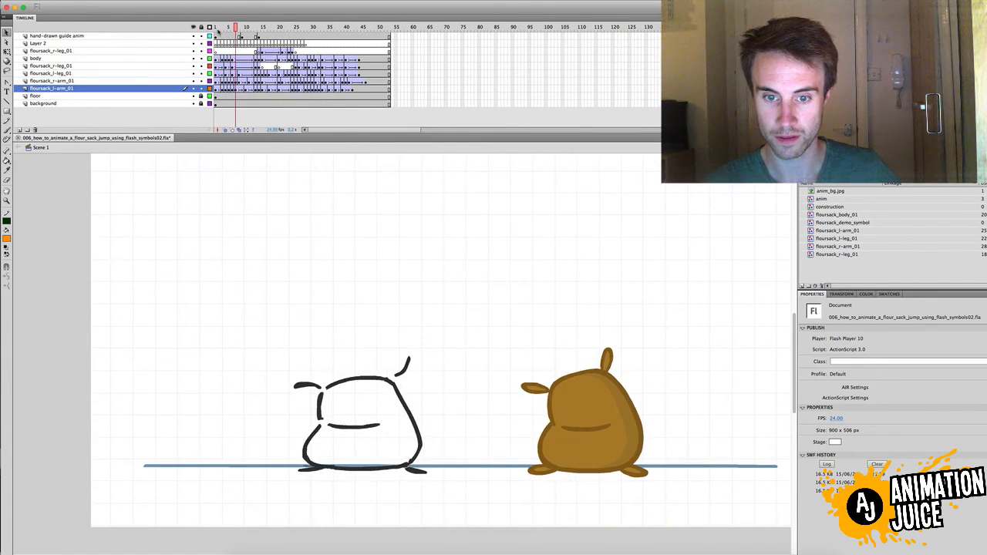
pyautogui.press('.')
pyautogui.press('.')
pyautogui.press('.')
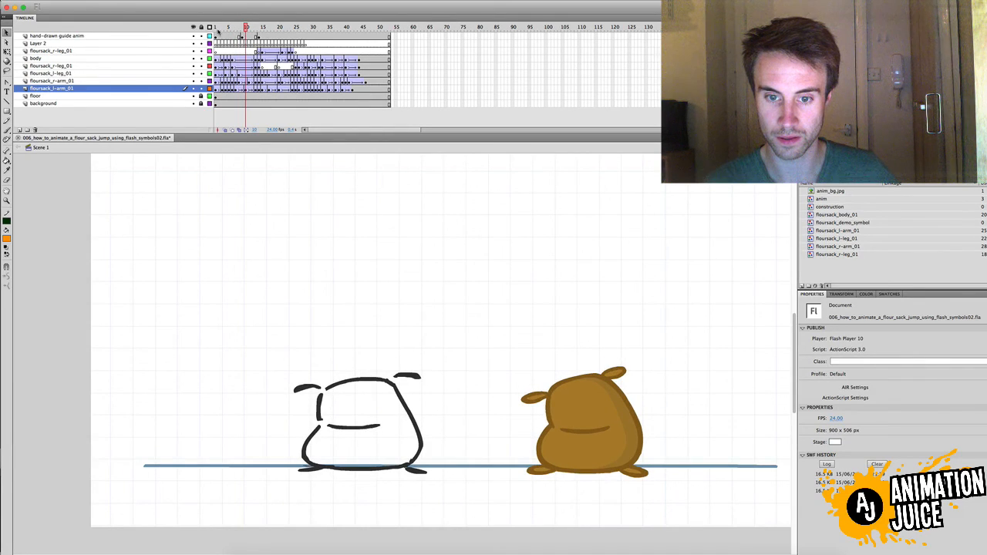
pyautogui.press('.')
pyautogui.press('.')
pyautogui.press('.')
pyautogui.press('.')
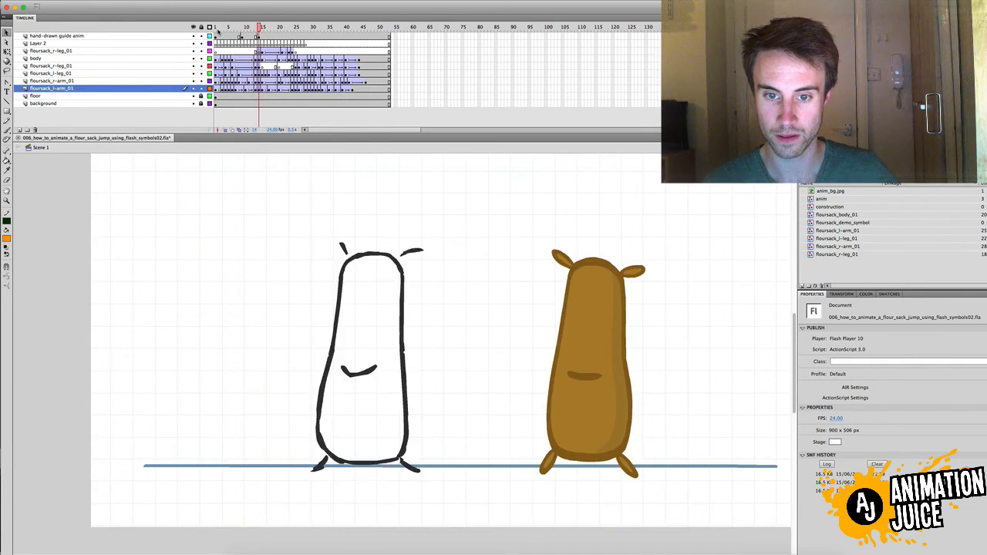
pyautogui.press('.')
pyautogui.press('.')
pyautogui.press('.')
pyautogui.press('.')
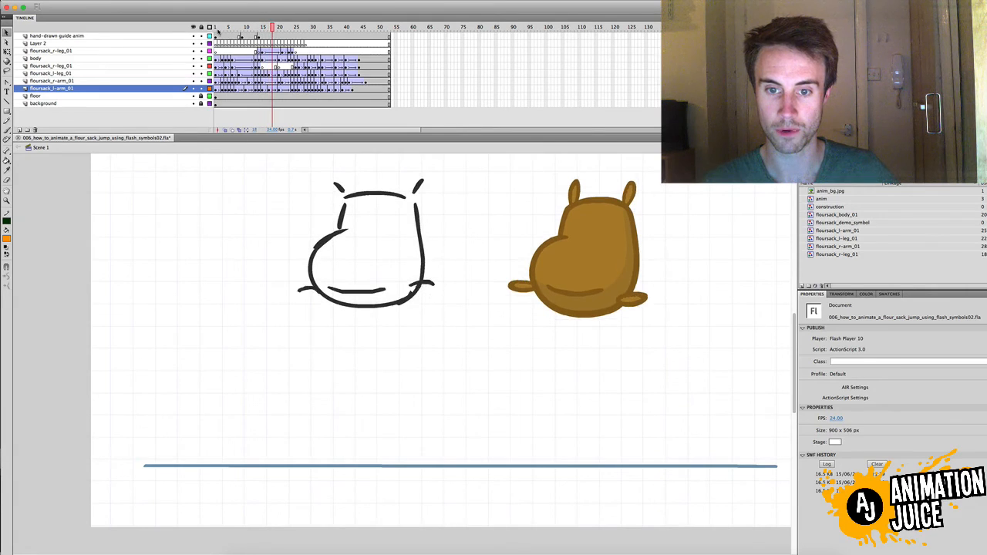
pyautogui.press('.')
pyautogui.press('.')
pyautogui.press('.')
pyautogui.press('.')
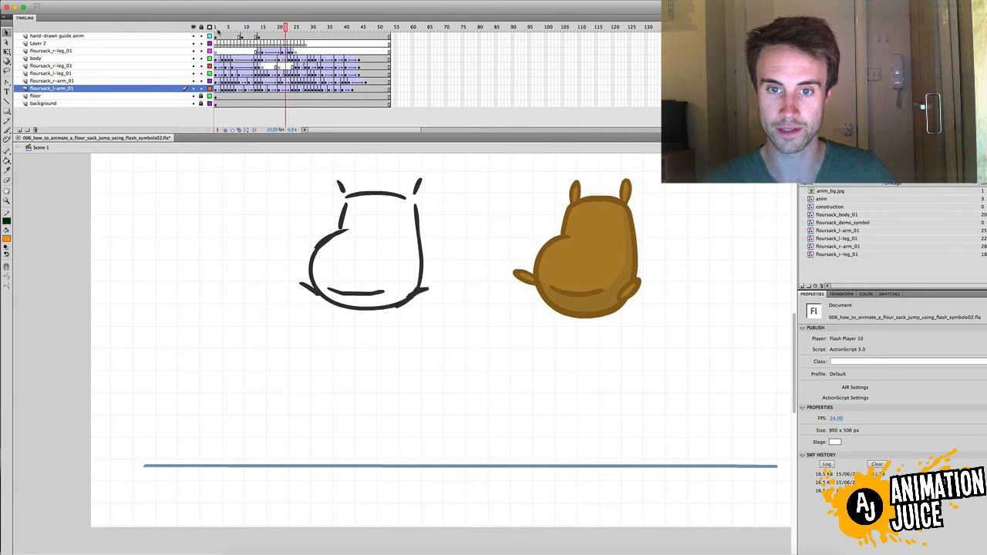
pyautogui.press('.')
pyautogui.press('.')
pyautogui.press('.')
pyautogui.press('.')
pyautogui.press('.')
pyautogui.press('.')
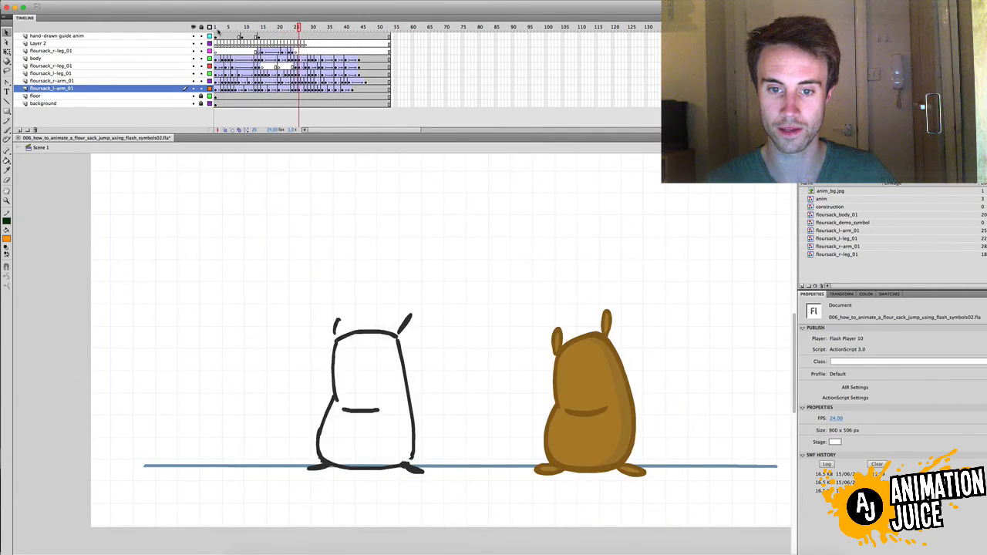
pyautogui.press('.')
pyautogui.press('.')
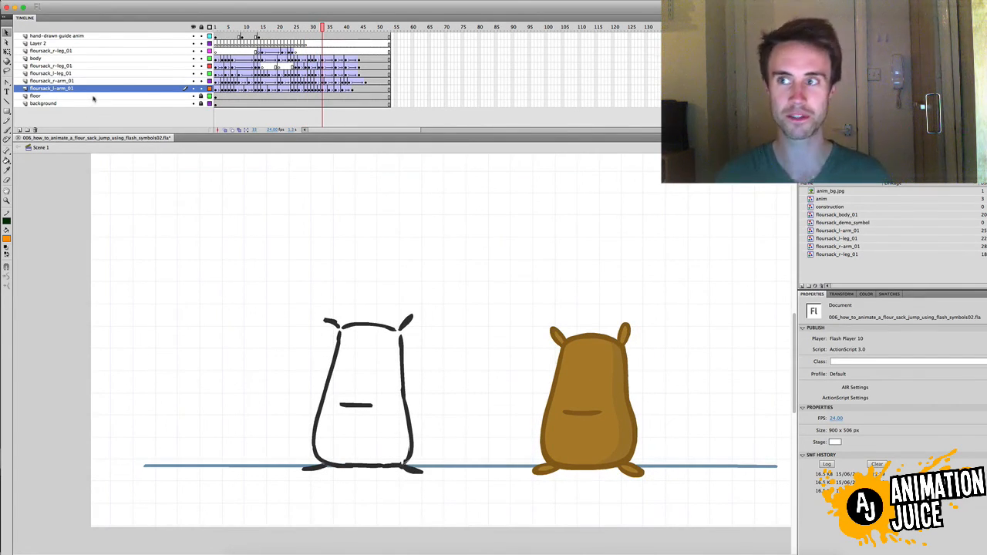
# Select Layer 2, return to frame 1 and test the movie with both sacks, closing the preview
pyautogui.click(83, 43)
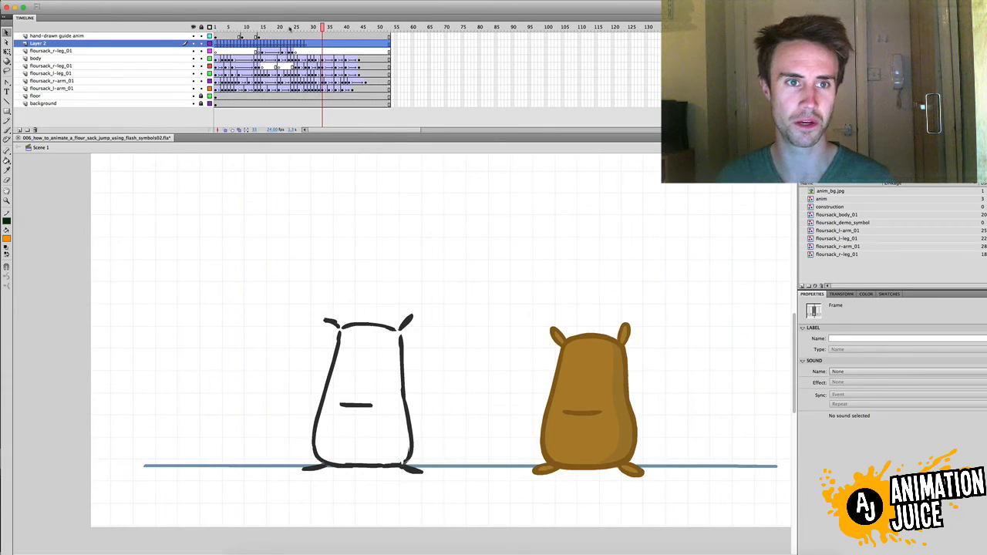
pyautogui.click(268, 27)
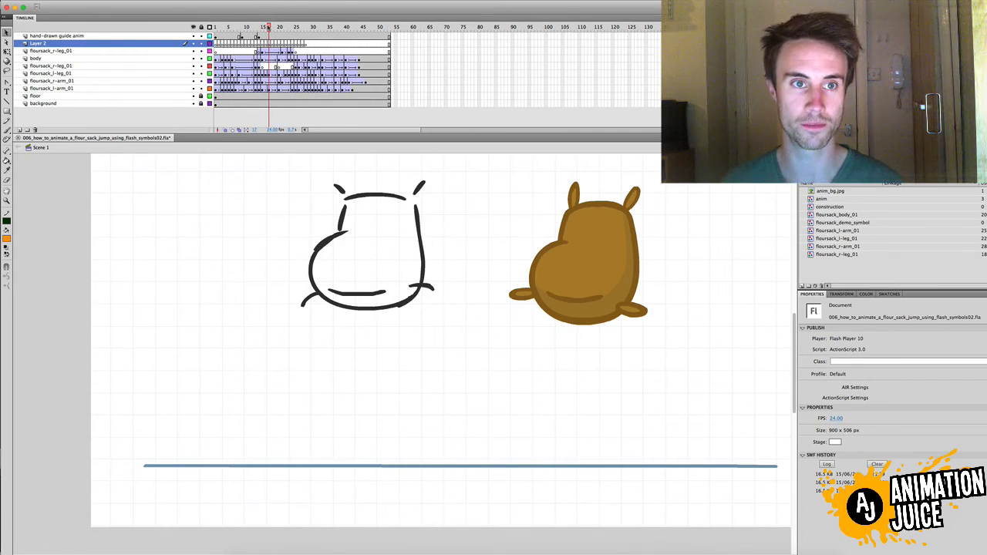
pyautogui.moveTo(268, 27); pyautogui.dragTo(199, 15)
pyautogui.press('super+Return')
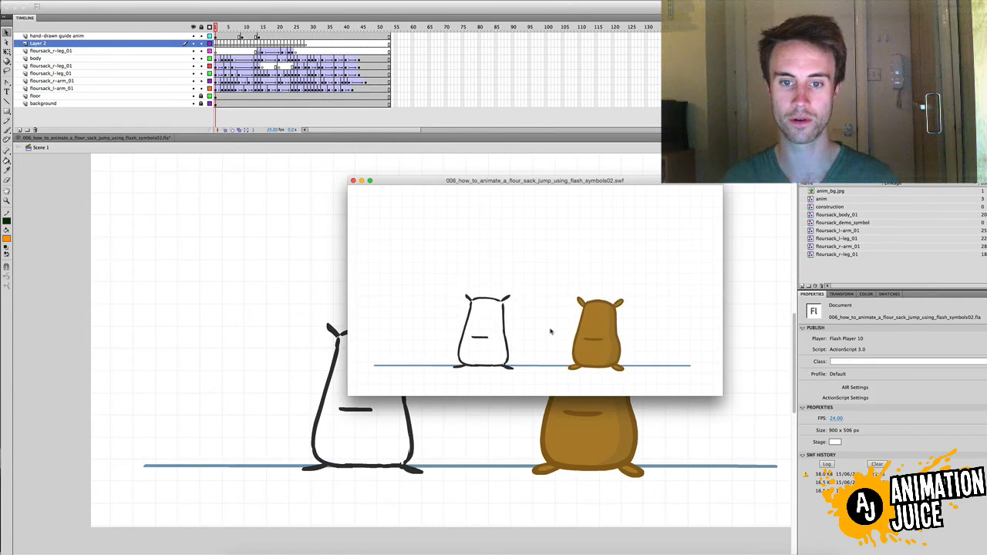
pyautogui.click(353, 180)
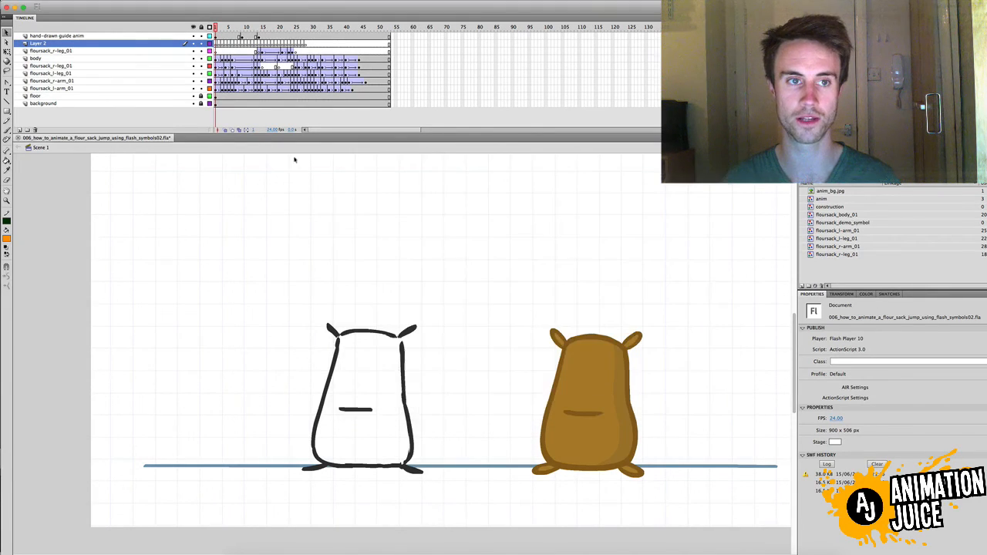
# Turn the hand-drawn guide anim layer into a guide layer and test the movie, closing the preview
pyautogui.rightClick(134, 36)
pyautogui.click(154, 87)
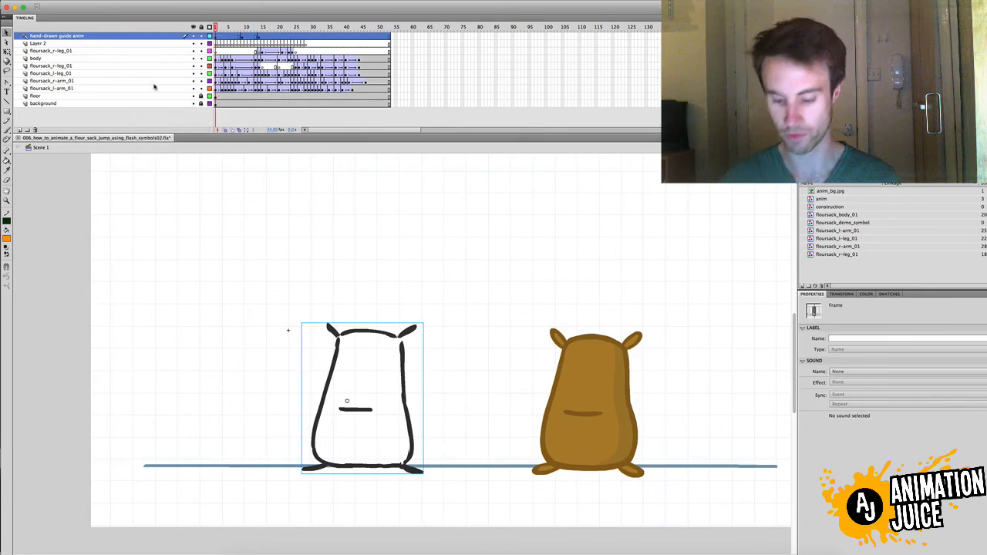
pyautogui.press('super+Return')
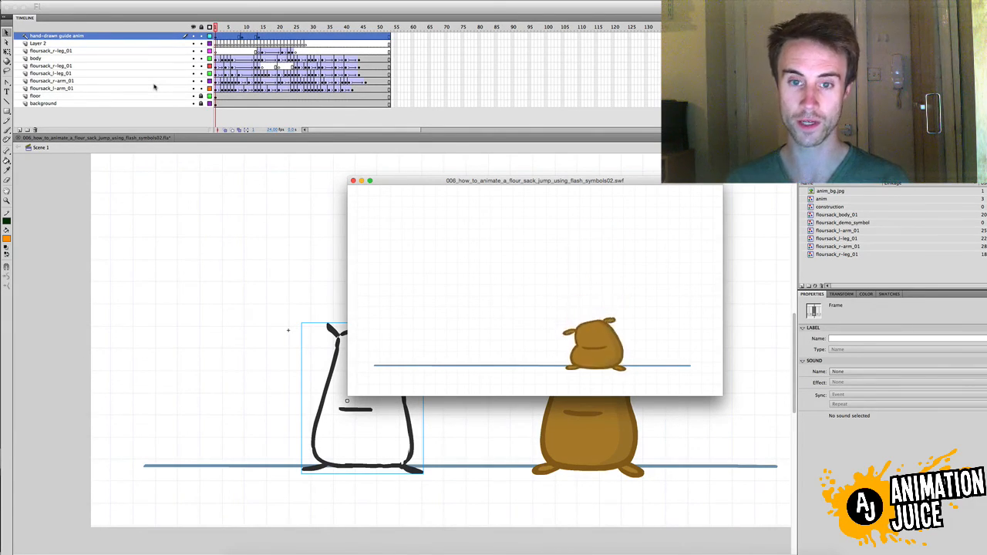
pyautogui.click(352, 180)
# Open the anim symbol of the hand-drawn sack, play its drawn frames and return to Scene 1
pyautogui.click(216, 28)
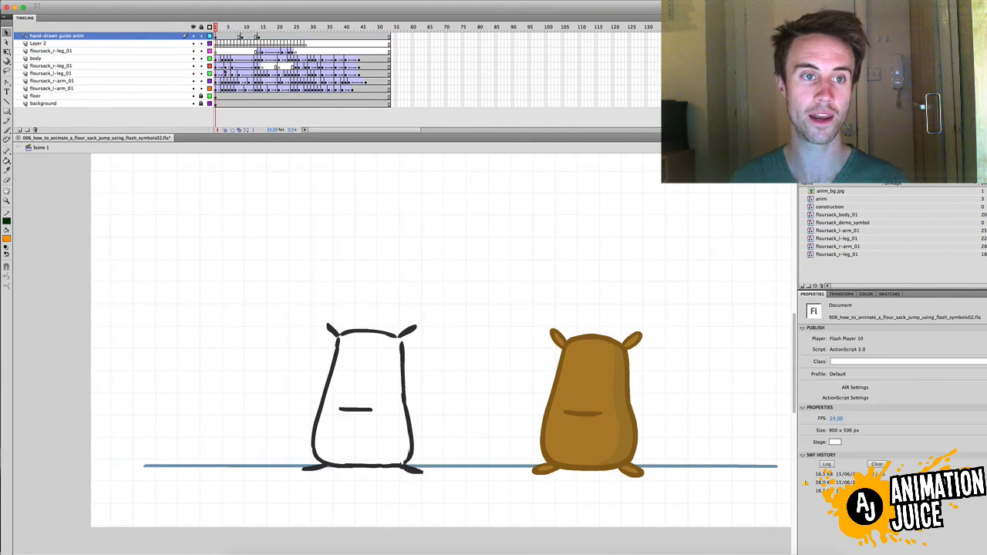
pyautogui.doubleClick(412, 336)
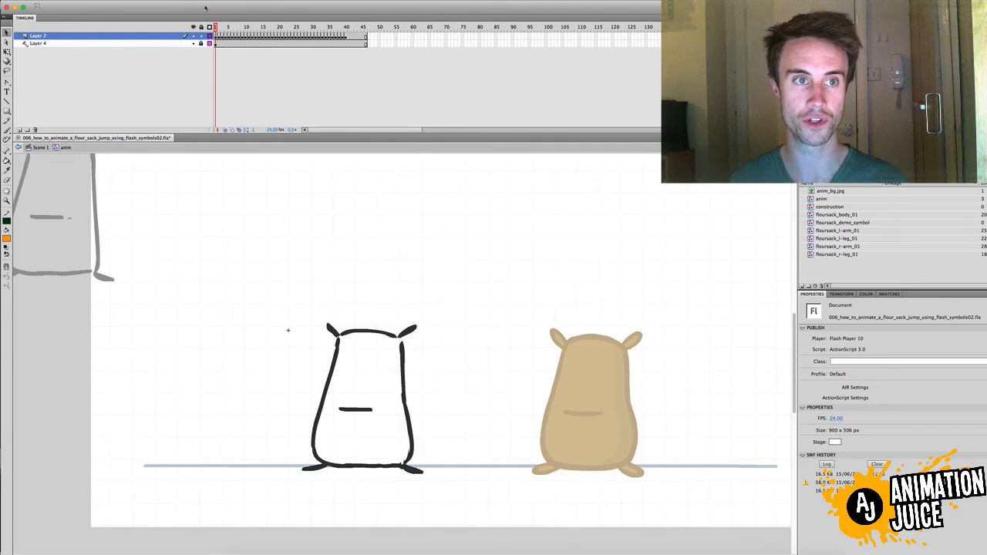
pyautogui.press('Return')
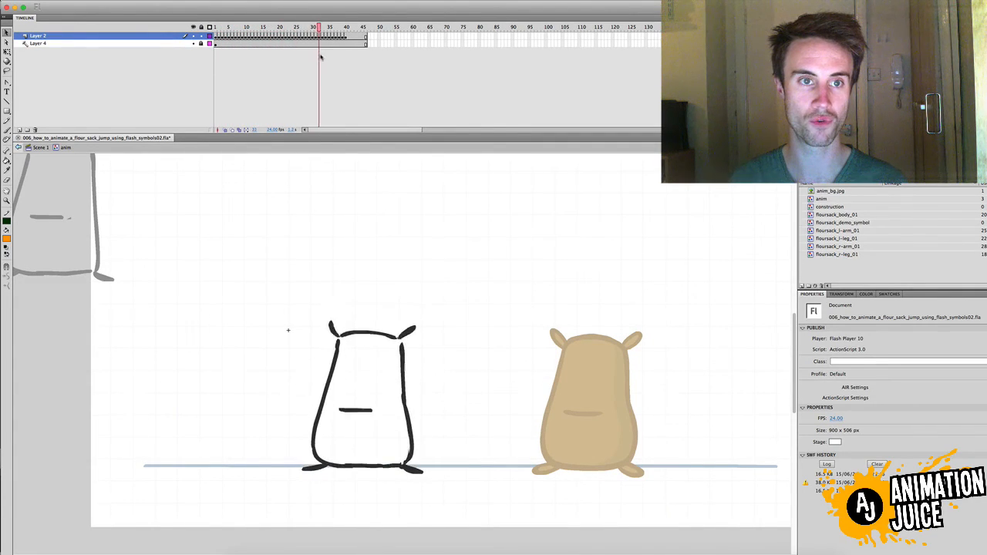
pyautogui.click(40, 147)
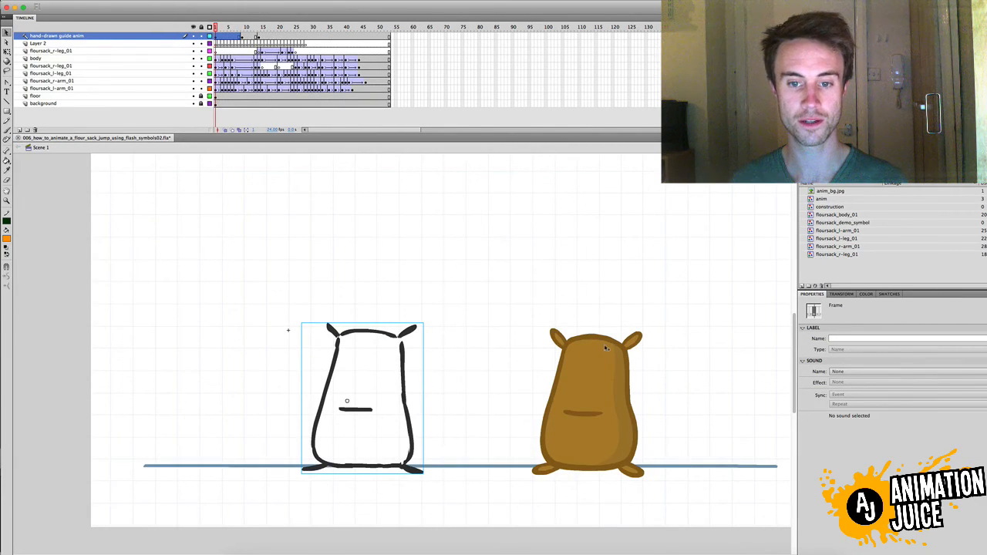
# Open the floursack_body_01 symbol, examine the body shapes in its frames and return to Scene 1
pyautogui.click(606, 347)
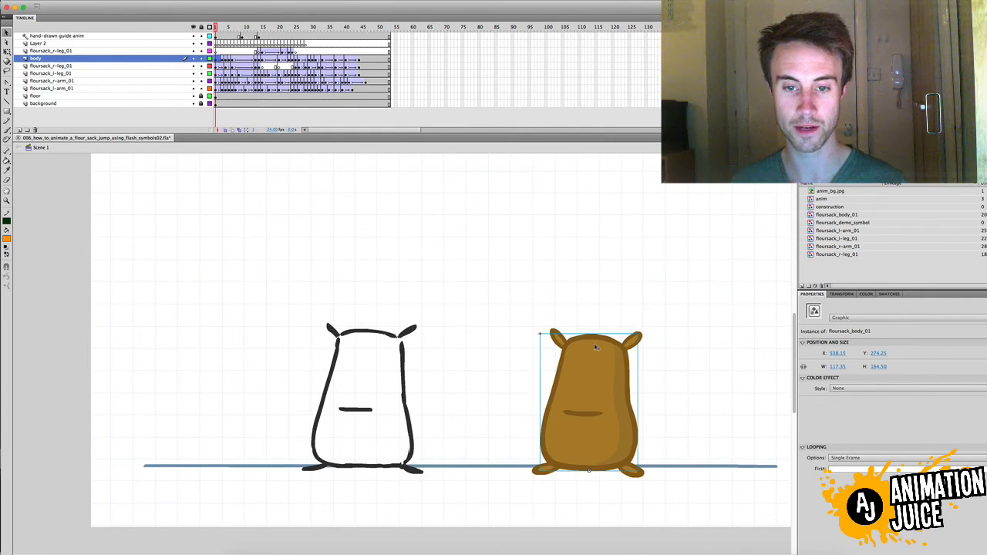
pyautogui.doubleClick(598, 348)
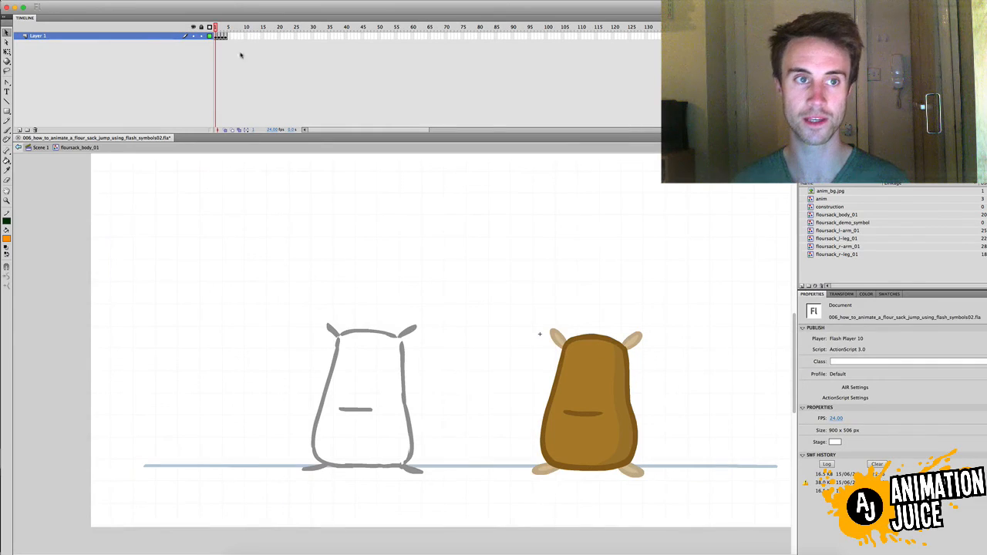
pyautogui.press('Return')
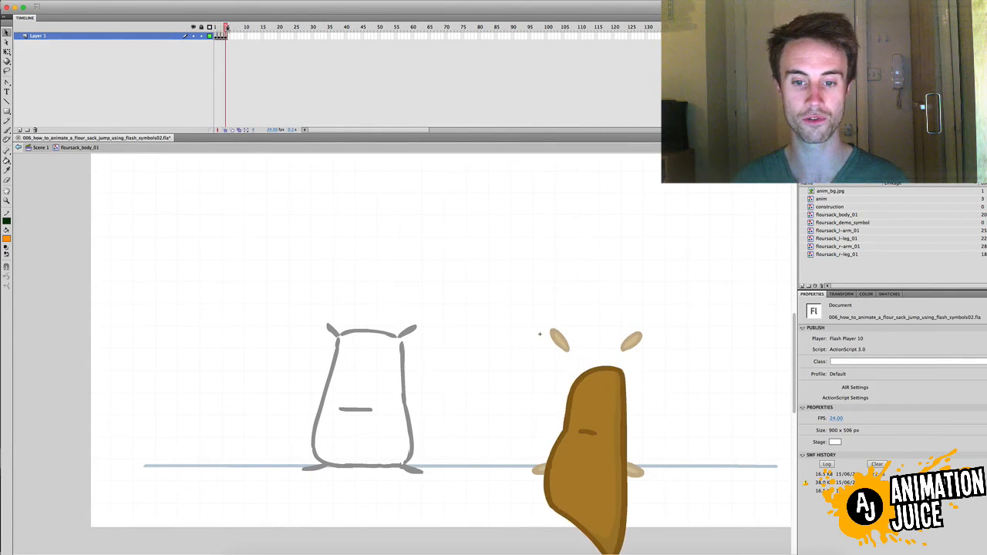
pyautogui.scroll(-3, 775, 325)
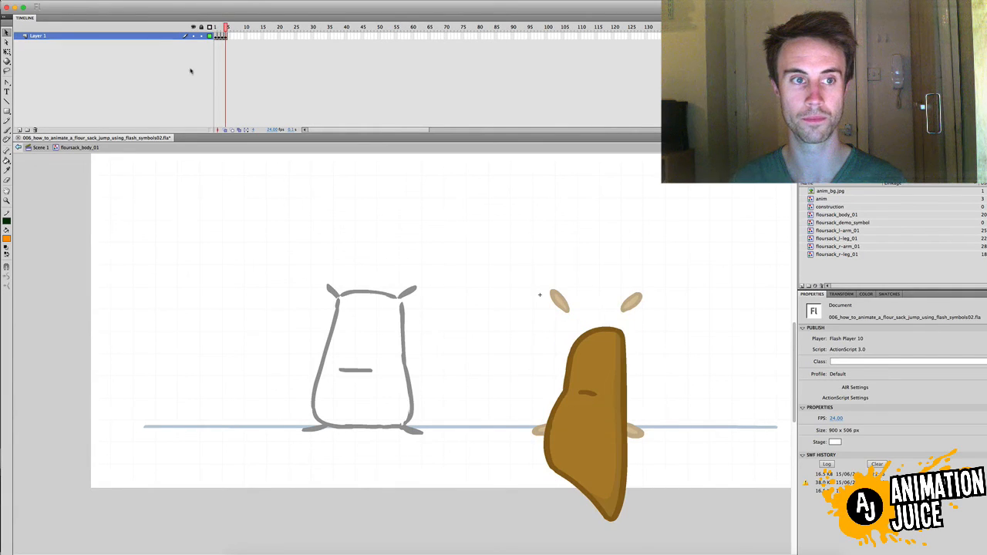
pyautogui.click(41, 146)
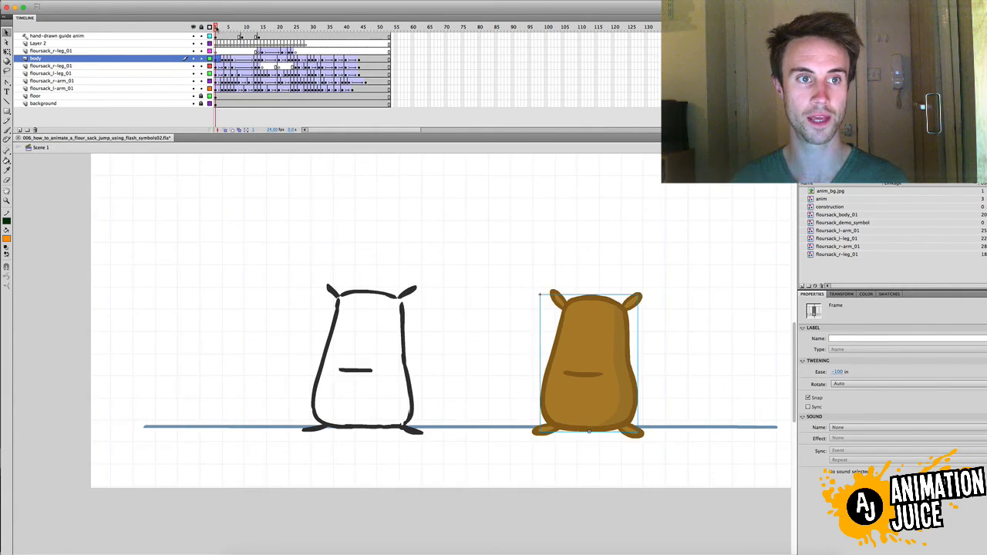
# Hide the hand-drawn guide anim layer and test the movie from frame 1 with only the brown sack
pyautogui.moveTo(215, 30); pyautogui.dragTo(227, 30)
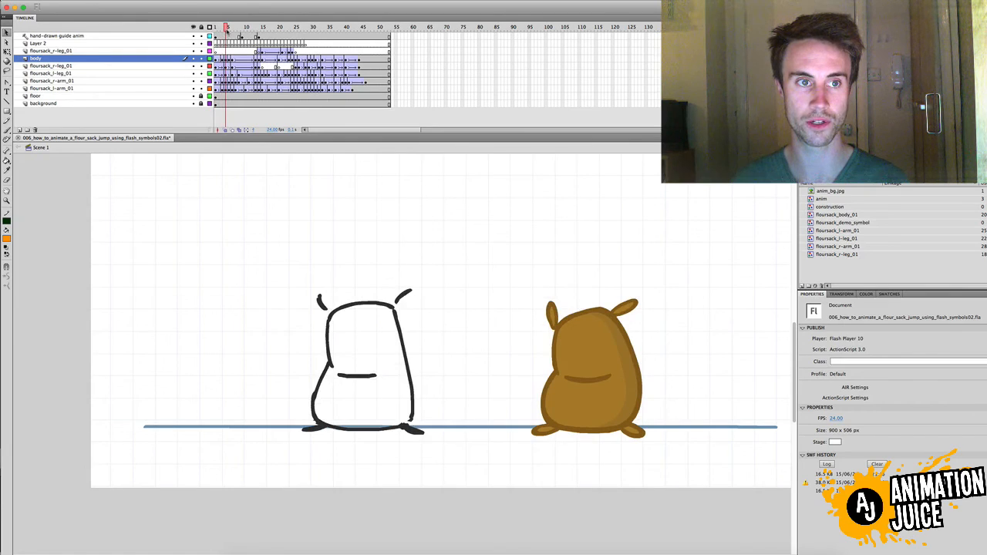
pyautogui.click(193, 36)
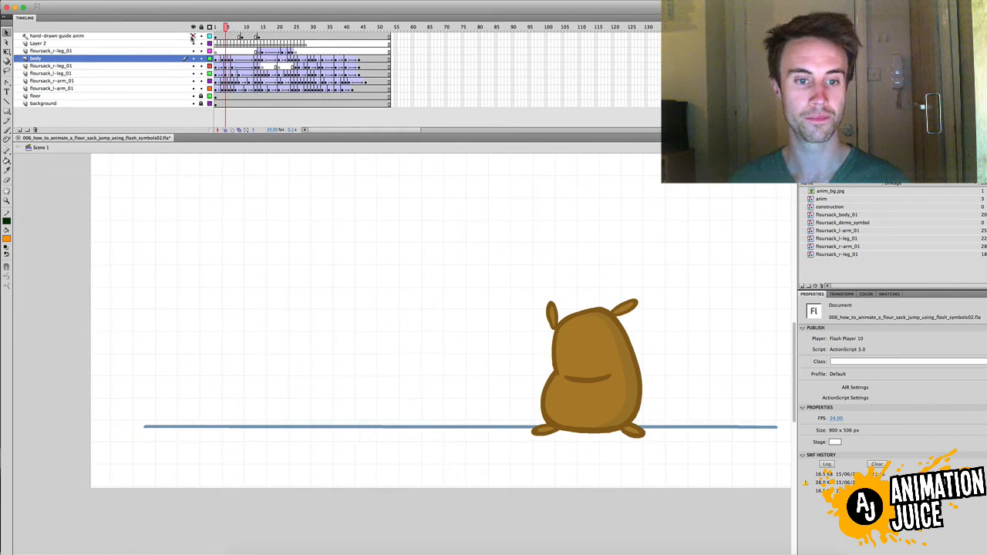
pyautogui.moveTo(226, 29)
pyautogui.mouseDown()
pyautogui.moveTo(217, 29)
pyautogui.moveTo(226, 32)
pyautogui.mouseUp()
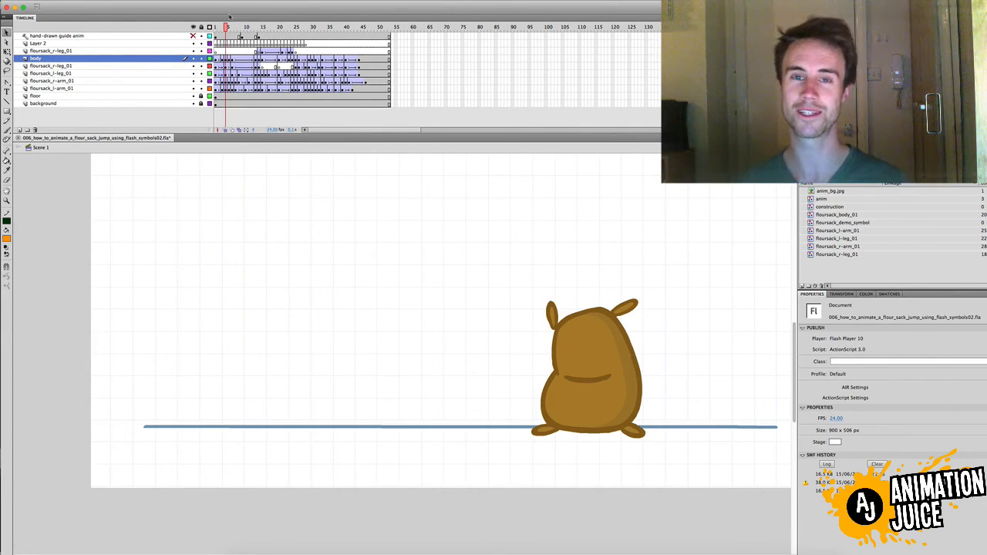
pyautogui.moveTo(225, 28); pyautogui.dragTo(204, 73)
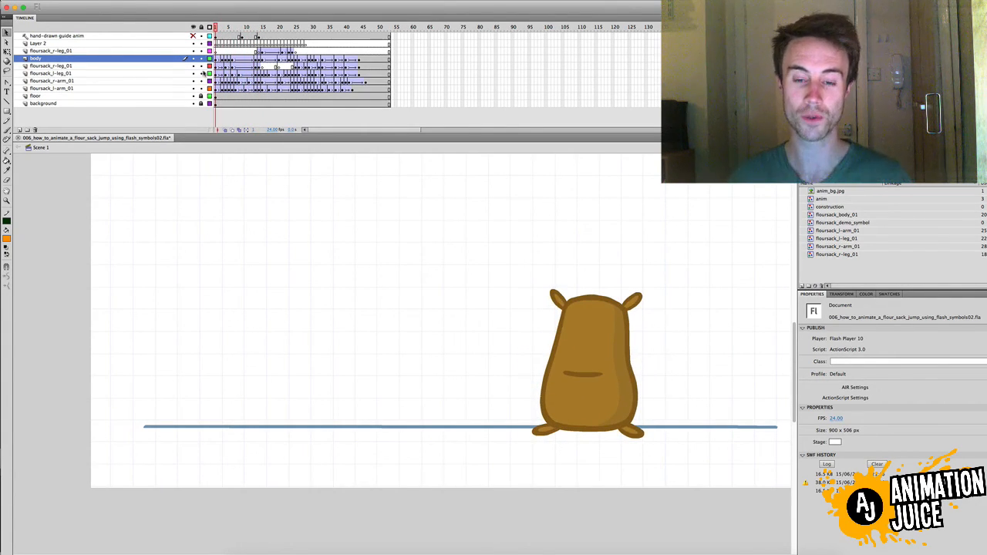
pyautogui.moveTo(223, 28); pyautogui.dragTo(209, 28)
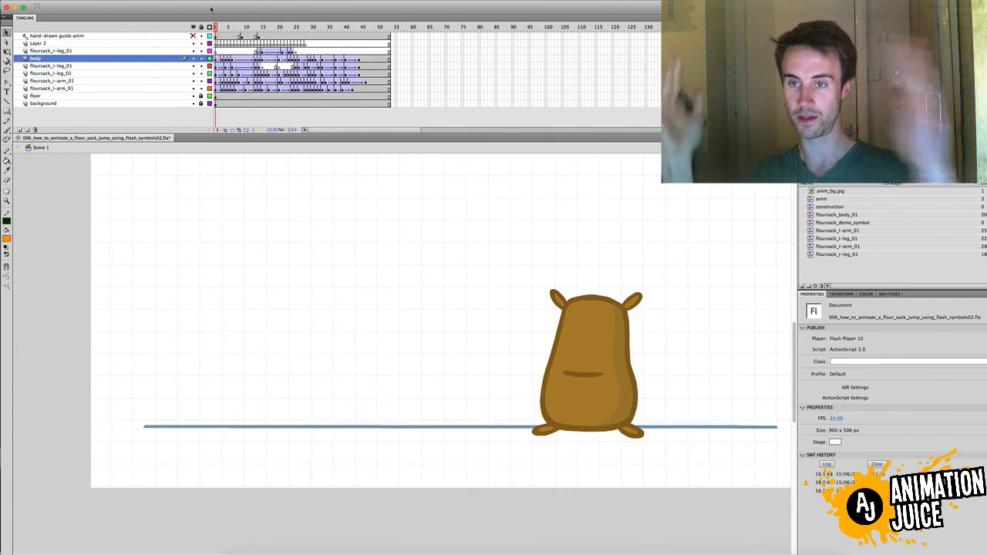
pyautogui.press('super+Return')
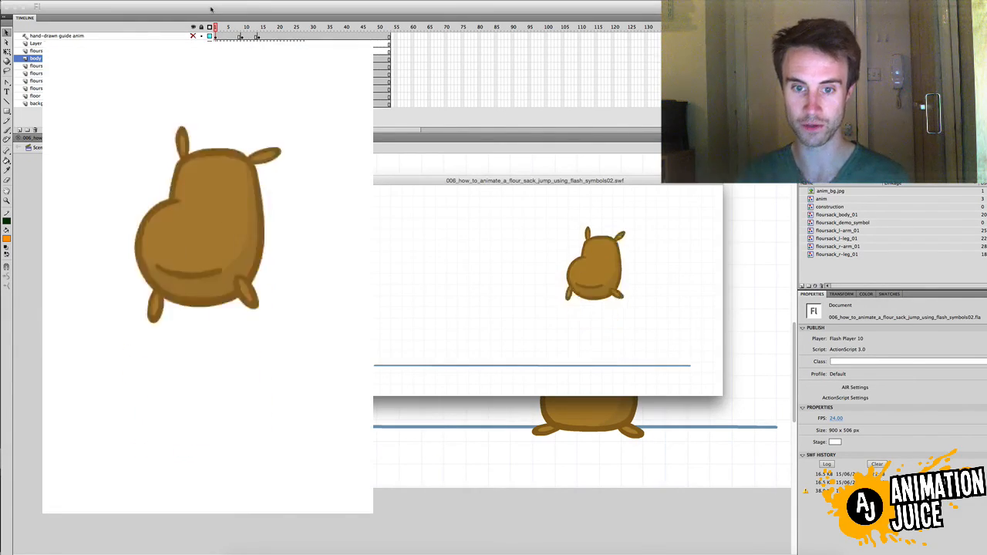